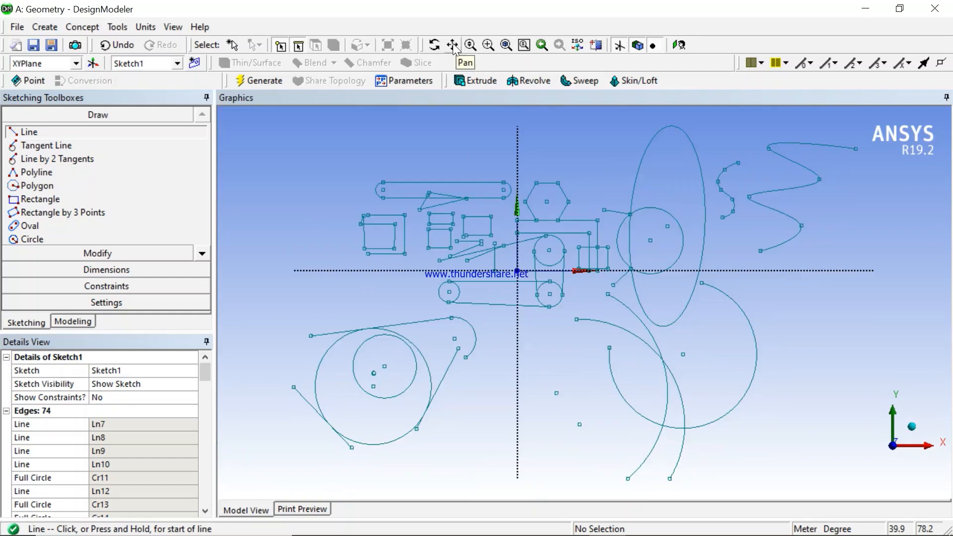
left_click(453, 43)
mouse_move(531, 274)
left_mouse_down()
mouse_move(634, 297)
mouse_move(463, 274)
mouse_move(580, 284)
left_mouse_up()
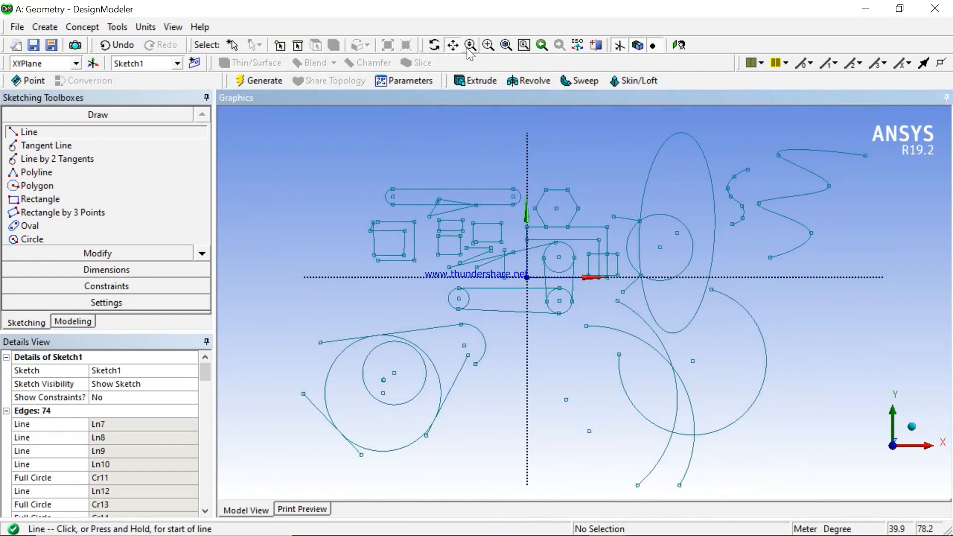
left_click(504, 45)
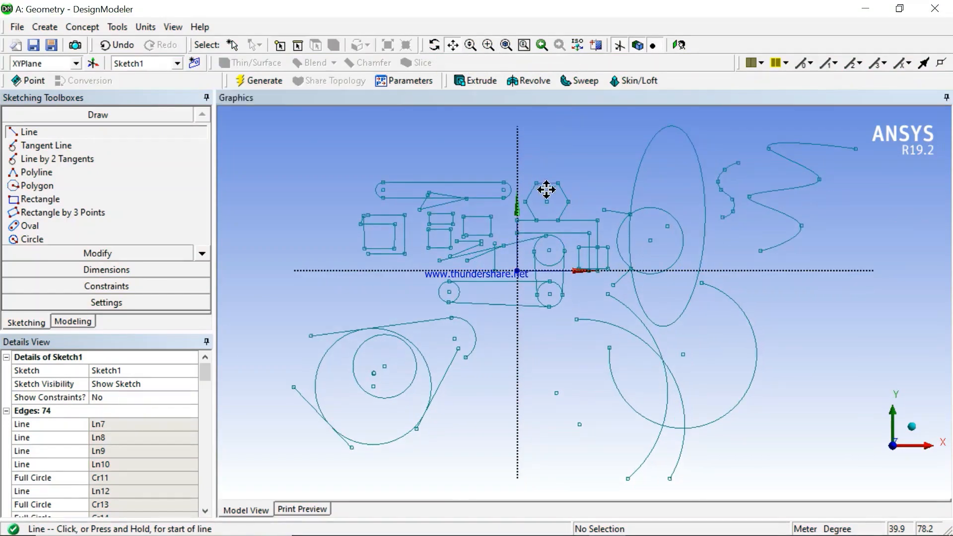
mouse_move(546, 227)
left_mouse_down()
mouse_move(528, 227)
mouse_move(567, 230)
left_mouse_up()
left_click(453, 46)
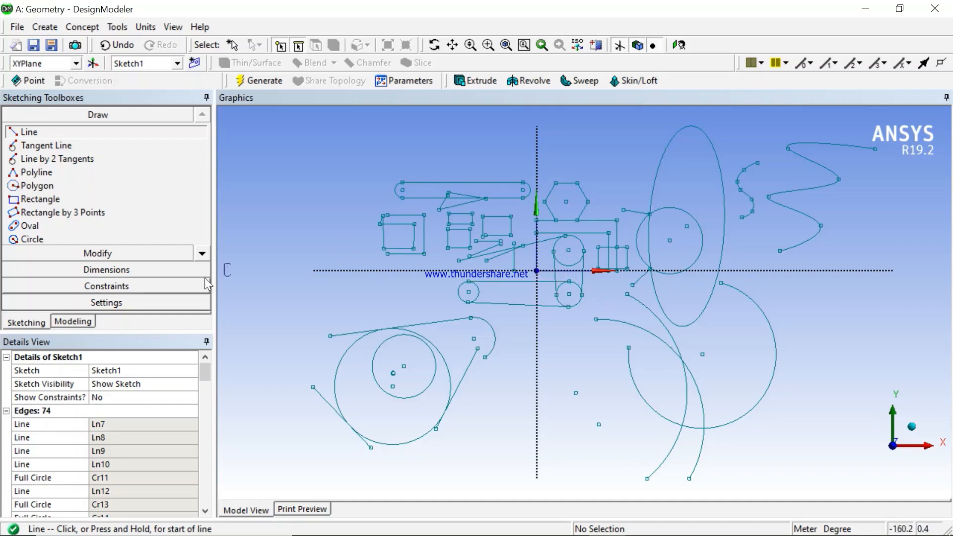
left_click(96, 253)
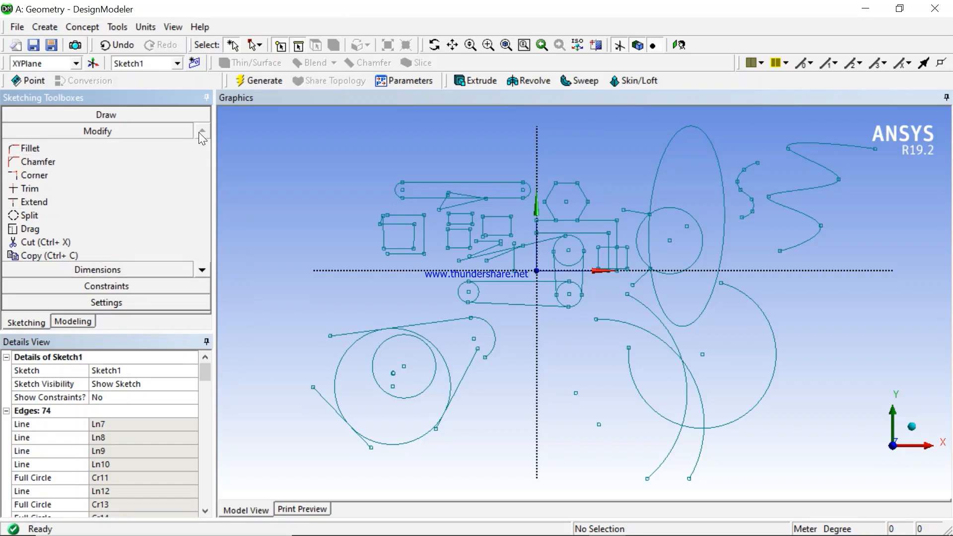
left_click(136, 115)
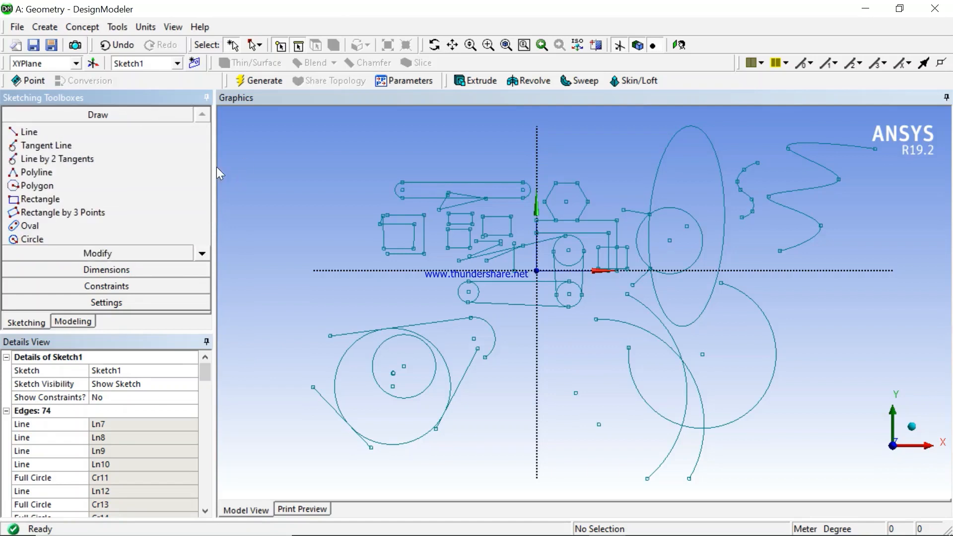
left_click(62, 201)
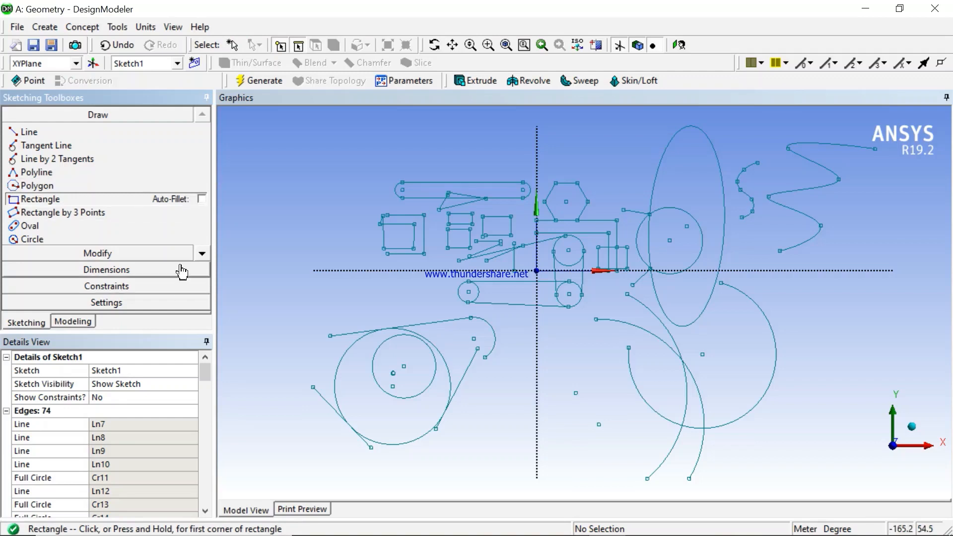
left_click(118, 251)
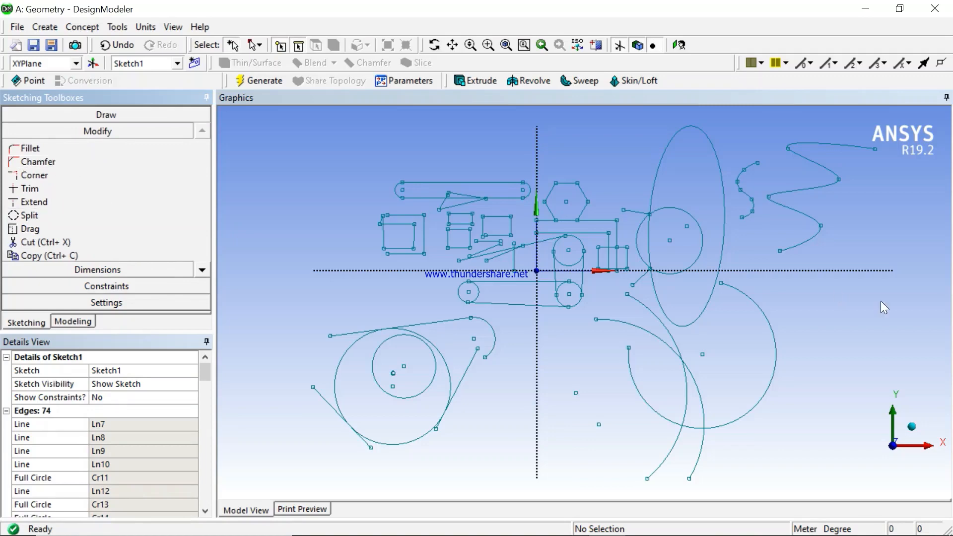
Fillet the upper-right corner of the outer L-shaped profile beneath the hexagon with a 1.25 m radius
scroll(629, 256, "up", 3)
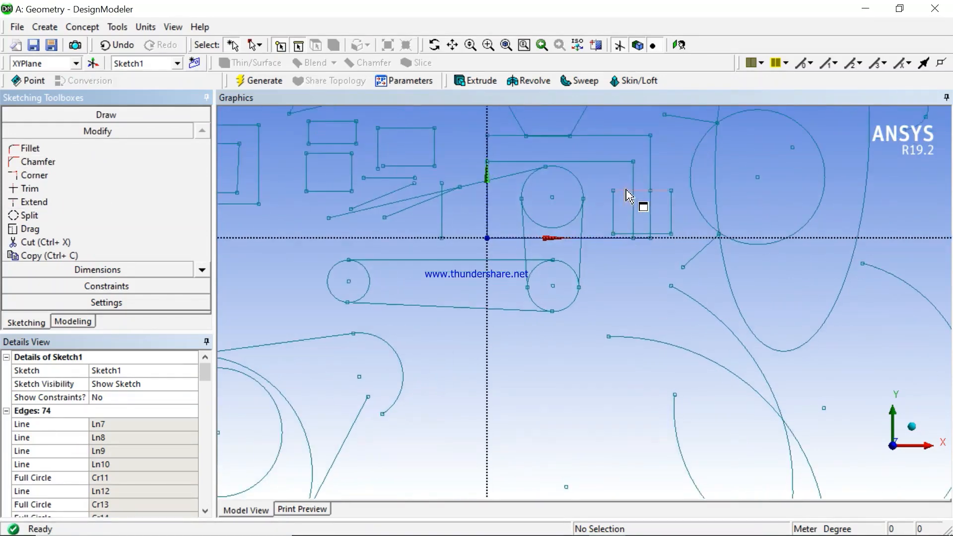
left_click(452, 45)
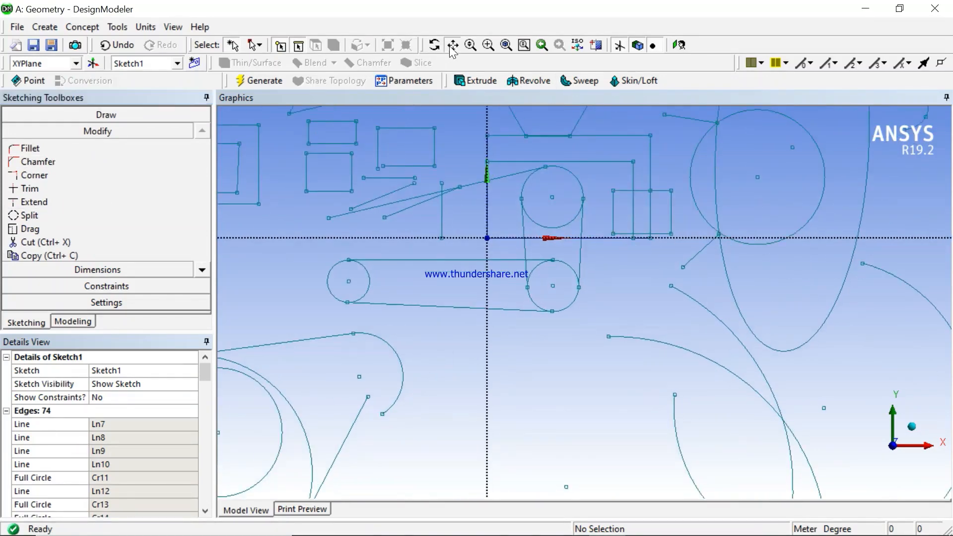
mouse_move(634, 186)
left_mouse_down()
mouse_move(559, 250)
mouse_move(568, 300)
left_mouse_up()
scroll(598, 285, "up", 1)
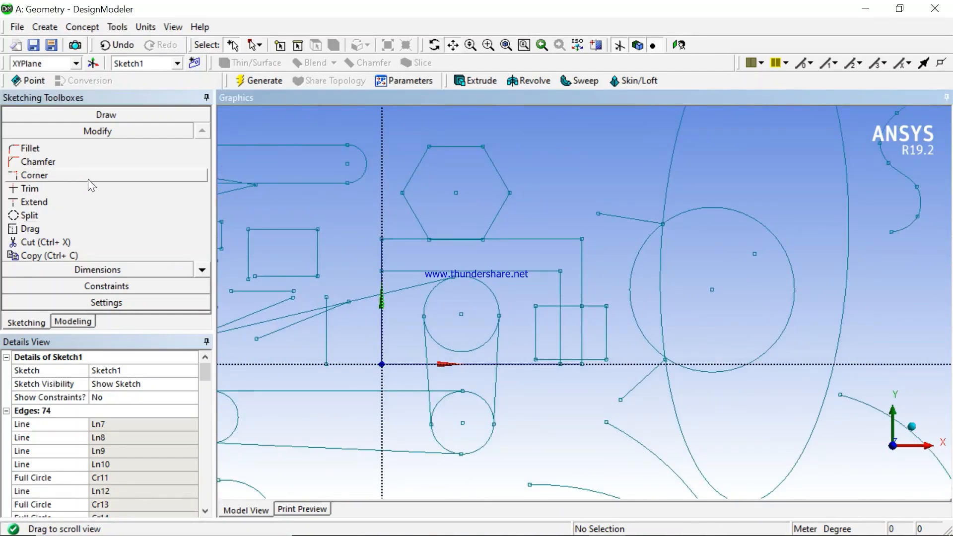
scroll(534, 286, "up", 1)
scroll(534, 286, "up", 1)
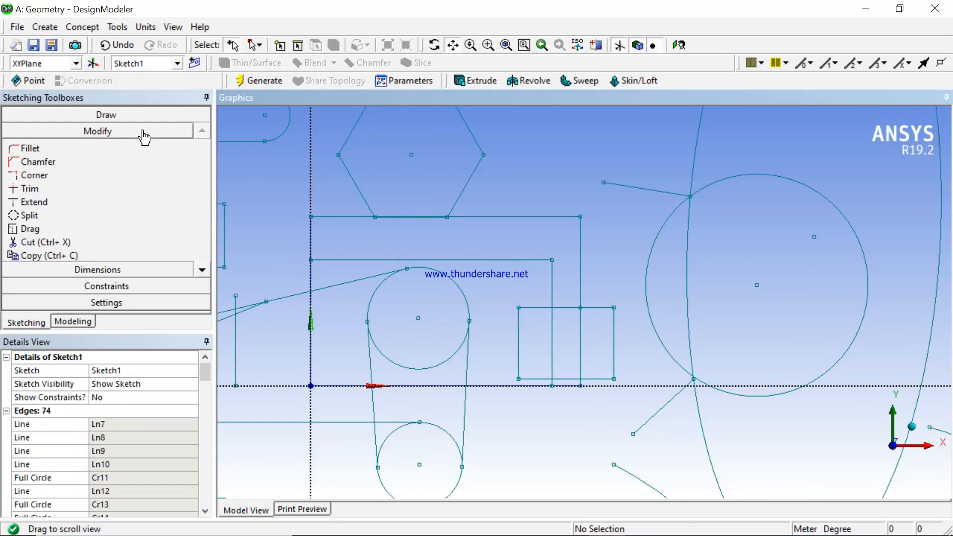
left_click(29, 149)
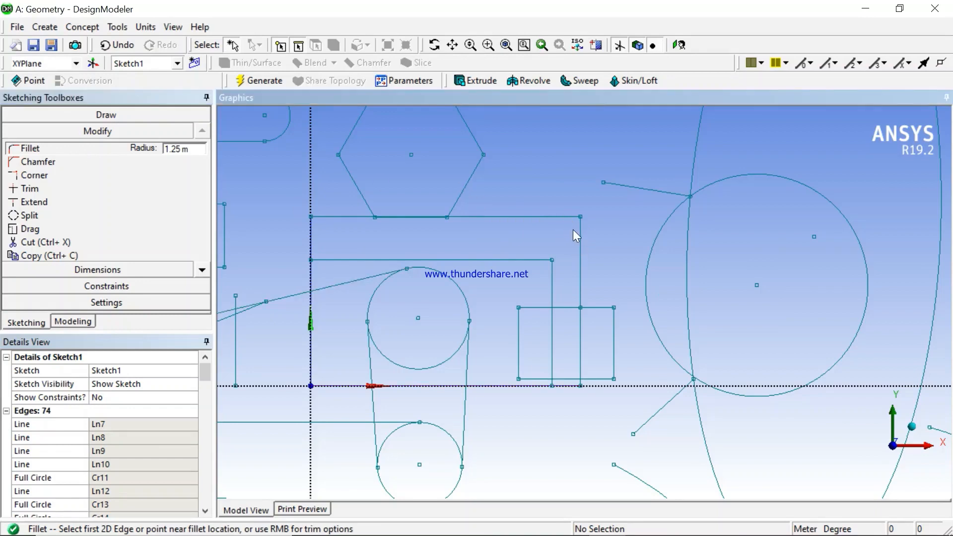
left_click(553, 217)
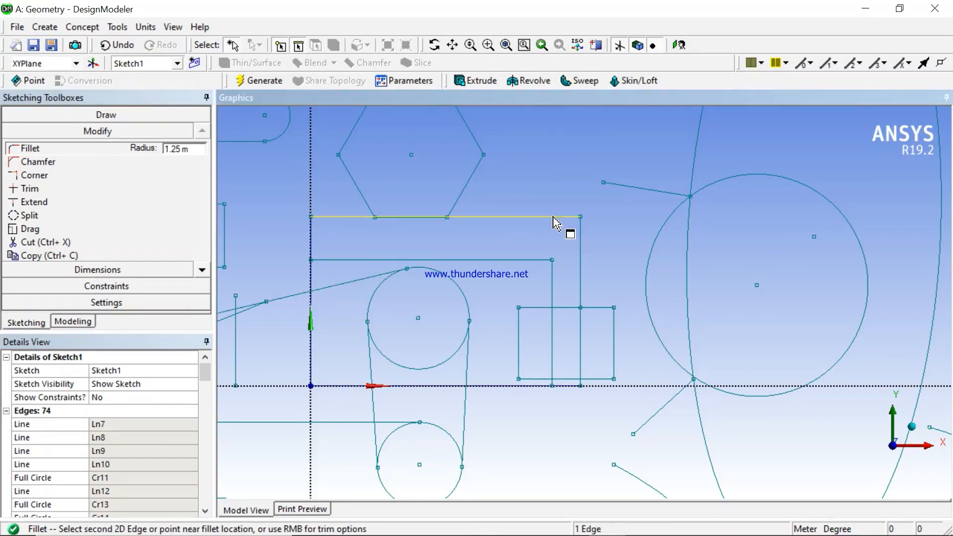
left_click(580, 256)
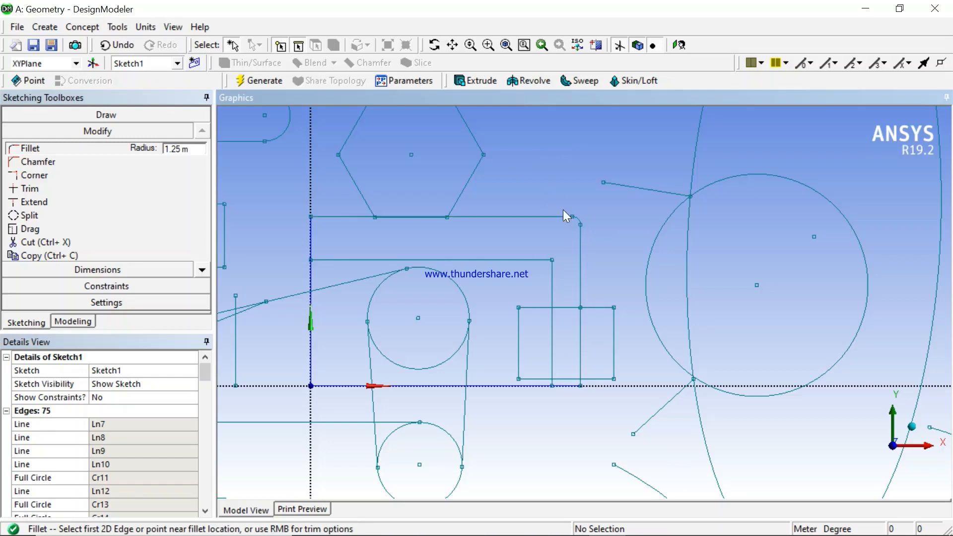
Chamfer the upper-right corner of the inner L-shaped profile with a length of 1.25 m
left_click(62, 164)
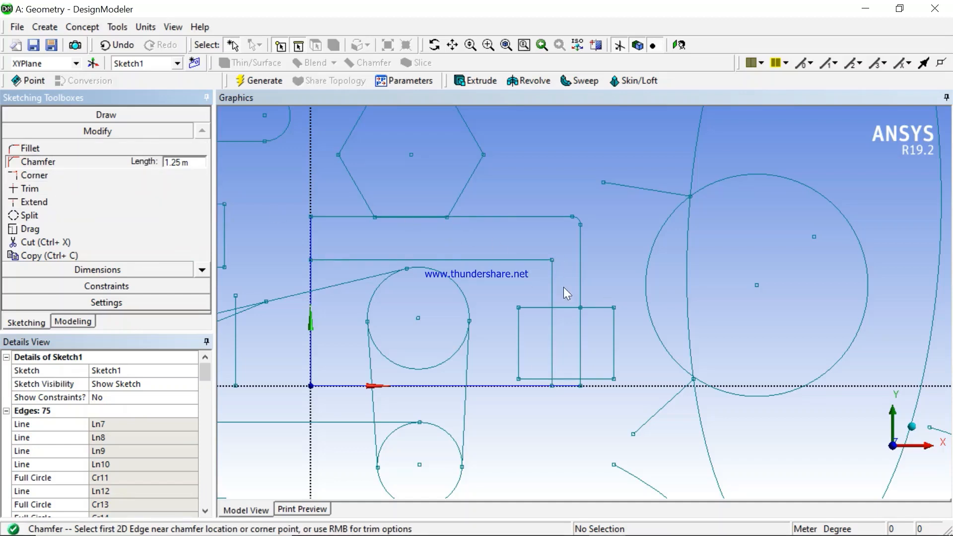
left_click(545, 276)
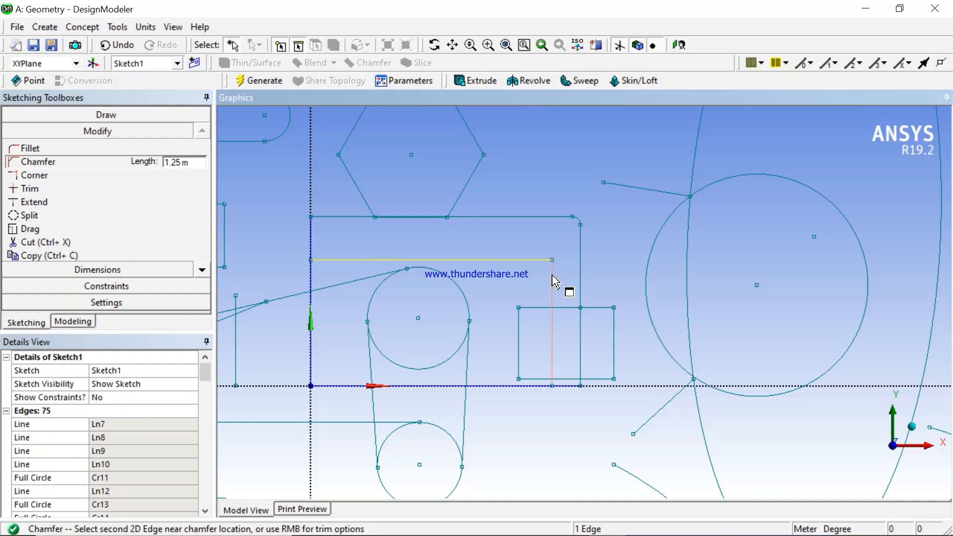
left_click(552, 276)
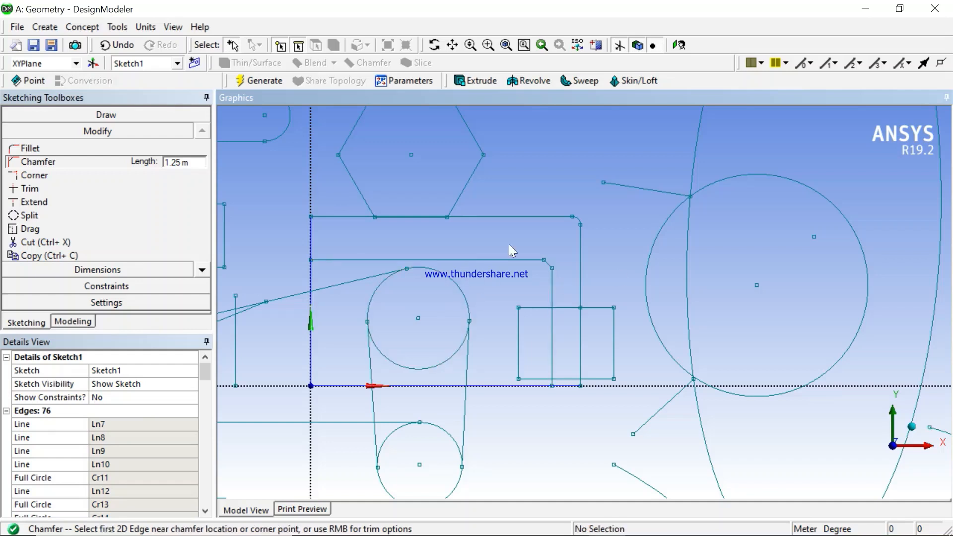
Set the chamfer length to 6 m and chamfer the upper-left corner of the small rectangle overlapping the L-shaped profile
left_click(181, 162)
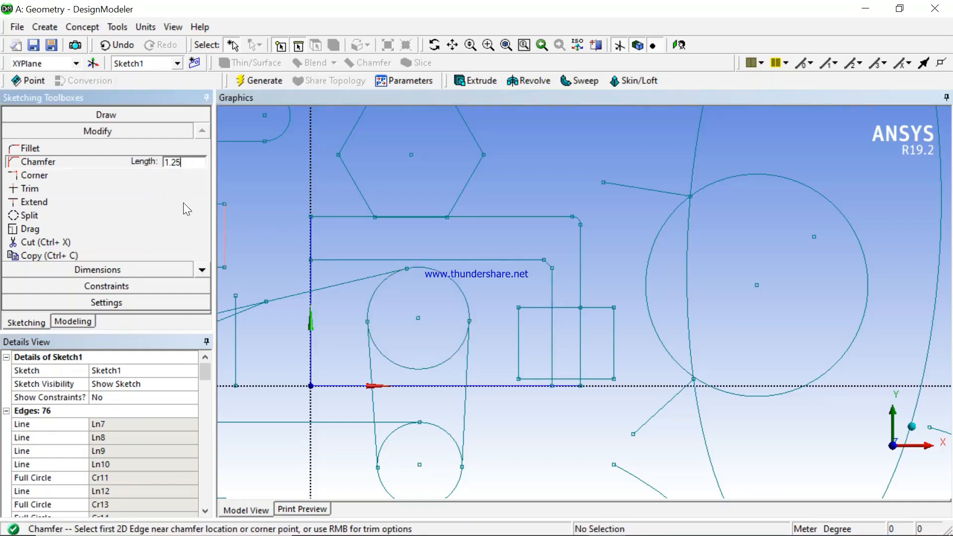
key("BackSpace")
key("BackSpace")
key("BackSpace")
key("BackSpace")
type("6")
left_click(527, 308)
left_click(519, 320)
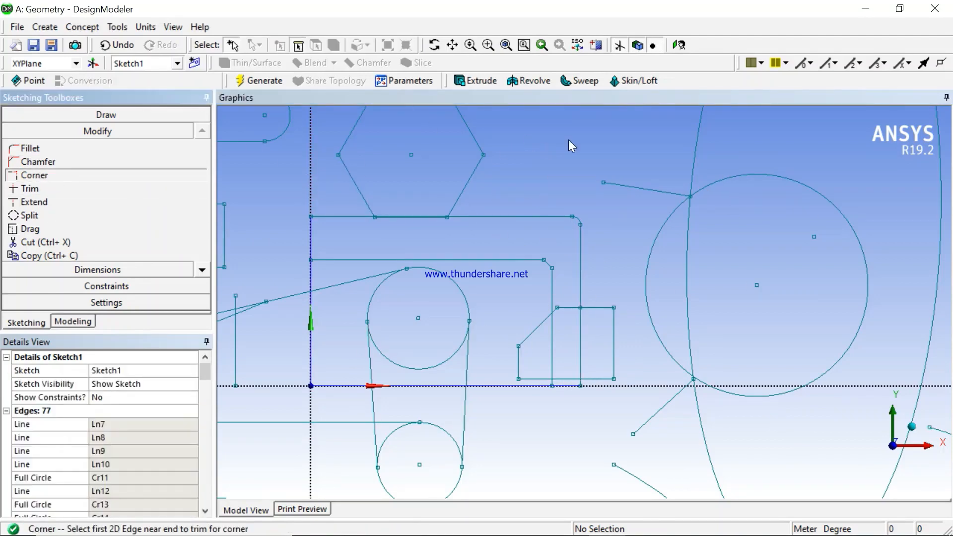
Draw a slightly sloping line above the open rectangle near the vertical axis, and a vertical line crossing it near its middle
scroll(516, 188, "down", 5)
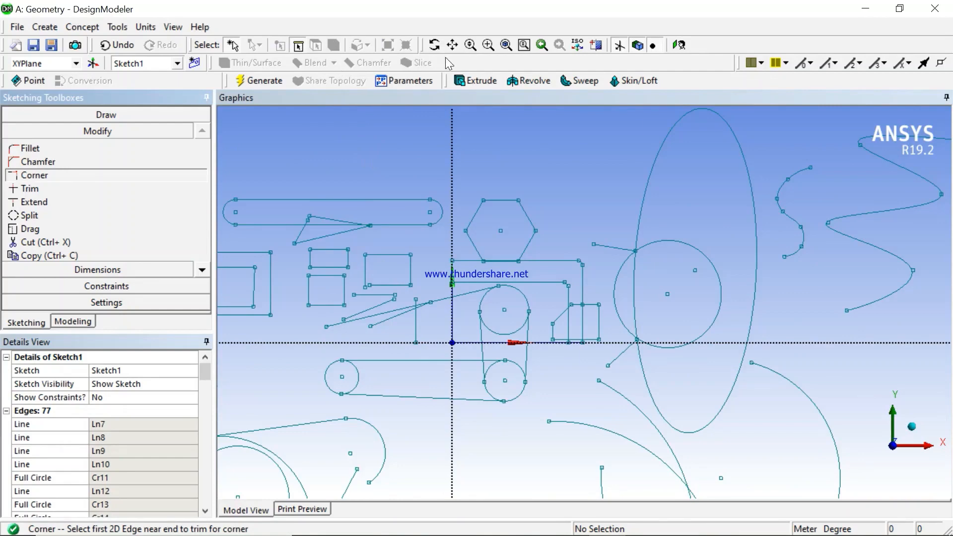
left_click(457, 48)
mouse_move(355, 225)
left_mouse_down()
mouse_move(536, 304)
mouse_move(471, 264)
left_mouse_up()
scroll(471, 265, "up", 5)
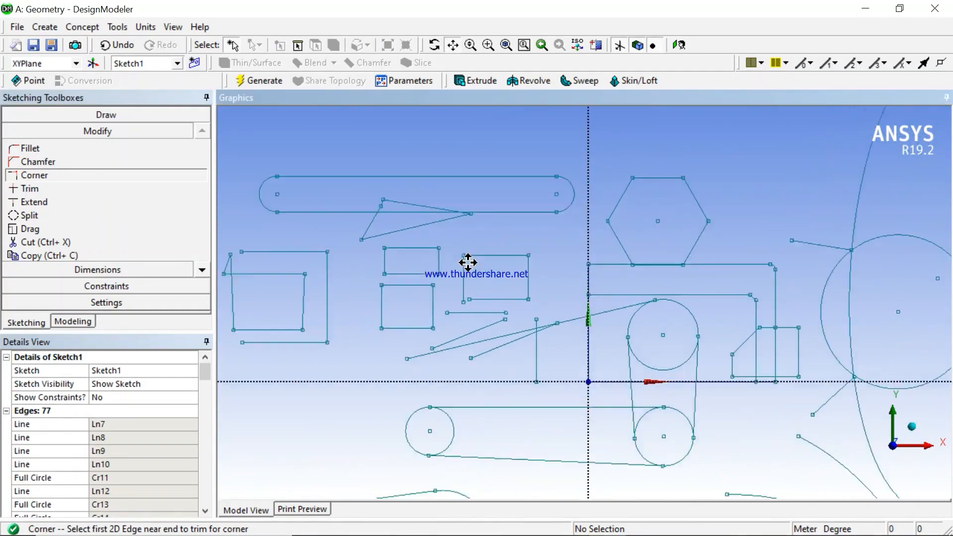
scroll(470, 260, "up", 3)
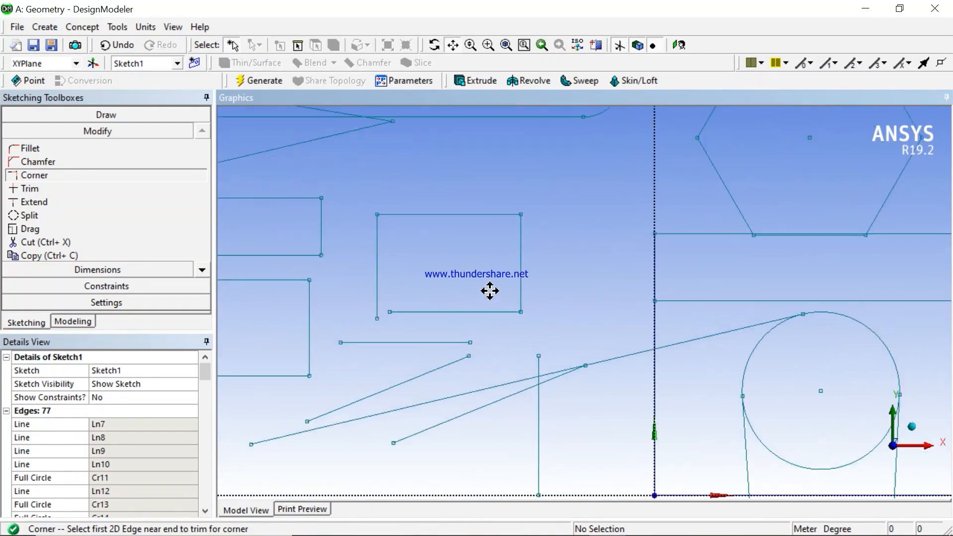
mouse_move(432, 202)
left_mouse_down()
mouse_move(481, 253)
mouse_move(577, 295)
mouse_move(568, 206)
mouse_move(534, 183)
mouse_move(515, 191)
left_mouse_up()
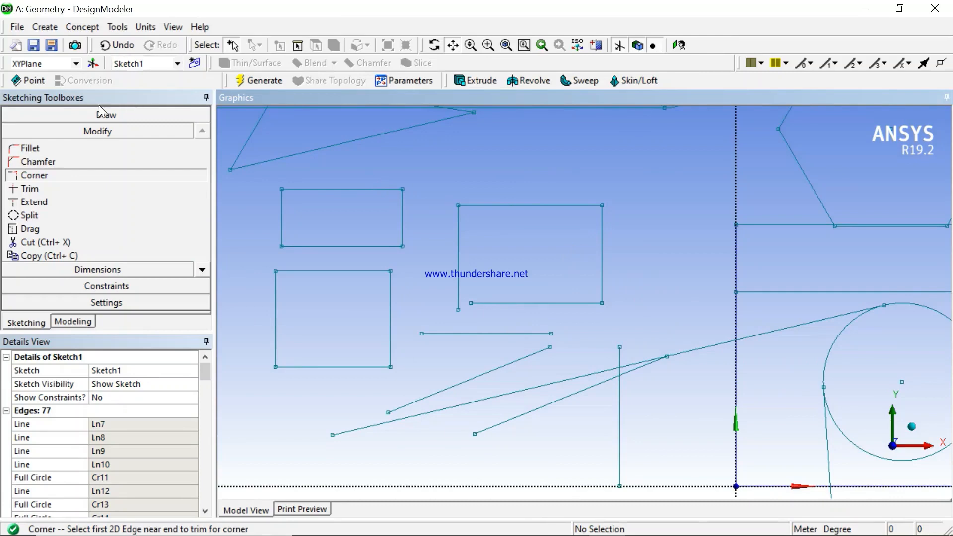
mouse_move(603, 400)
middle_mouse_down("ctrl")
mouse_move(616, 330)
mouse_move(534, 136)
mouse_move(453, 372)
mouse_move(531, 443)
middle_mouse_up("ctrl")
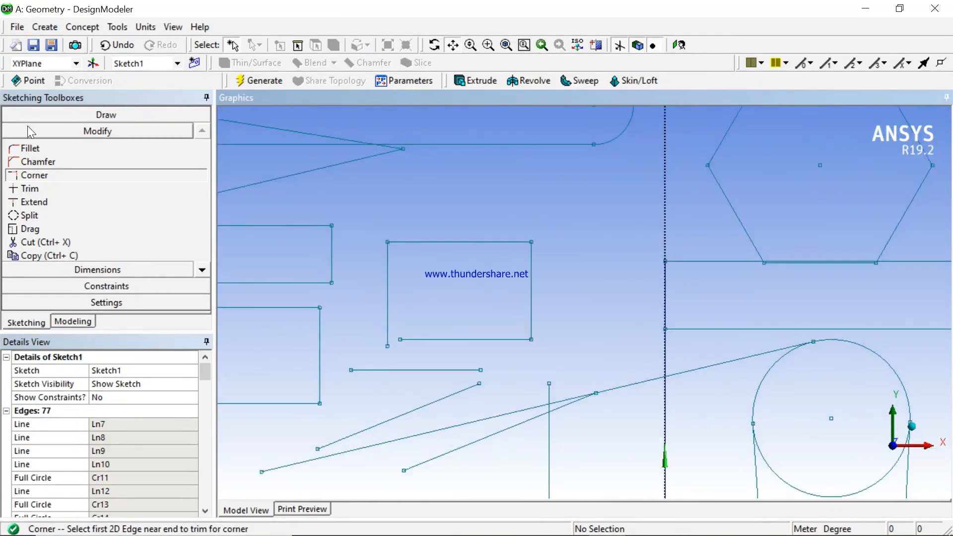
left_click(97, 115)
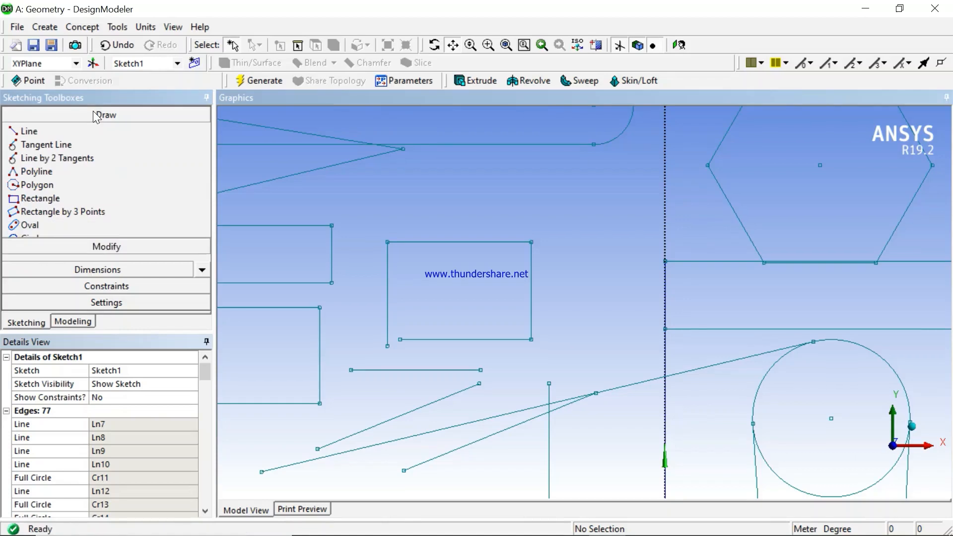
left_click(30, 132)
left_click(413, 173)
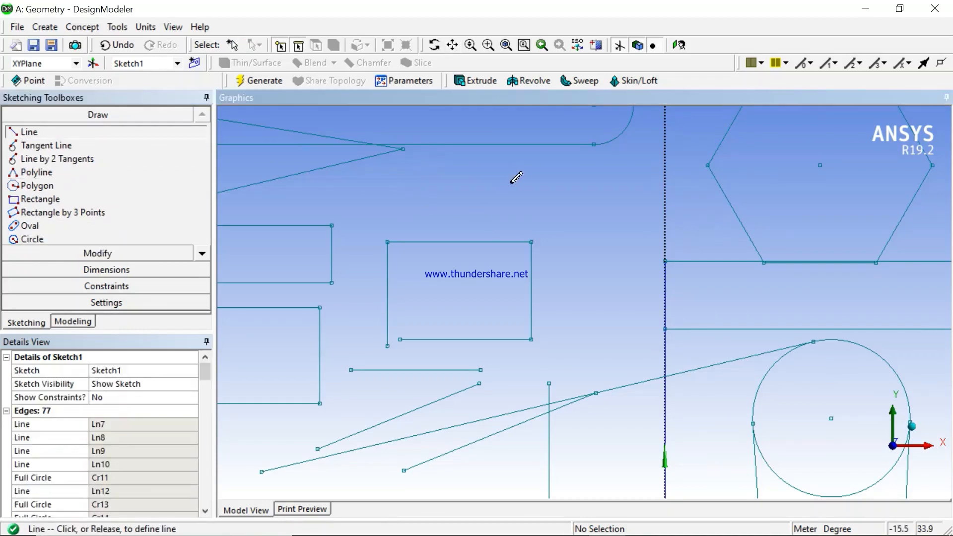
left_click(601, 188)
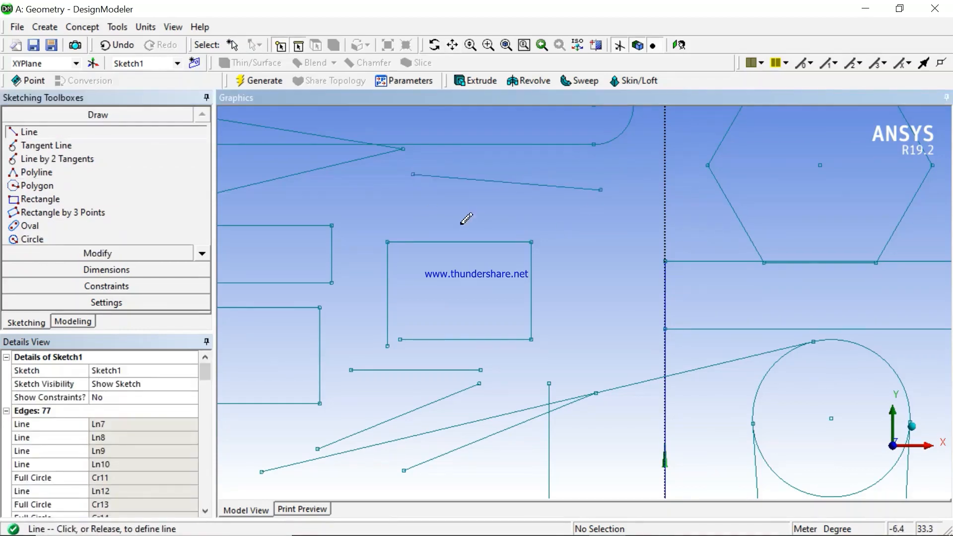
left_click(502, 122)
left_click(501, 231)
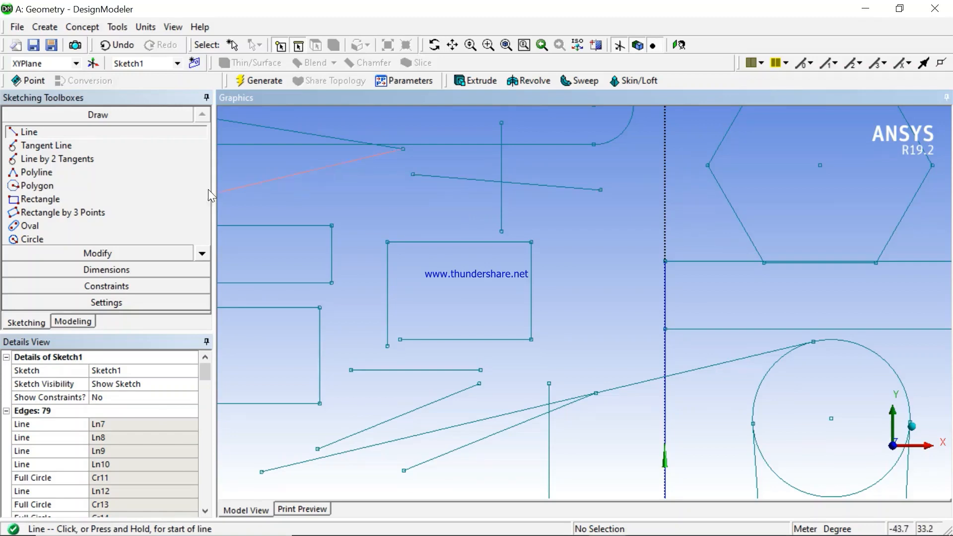
Use the Corner tool to join the two crossing lines at their intersection, removing the vertical line's lower end and the sloping line's right end
left_click(85, 252)
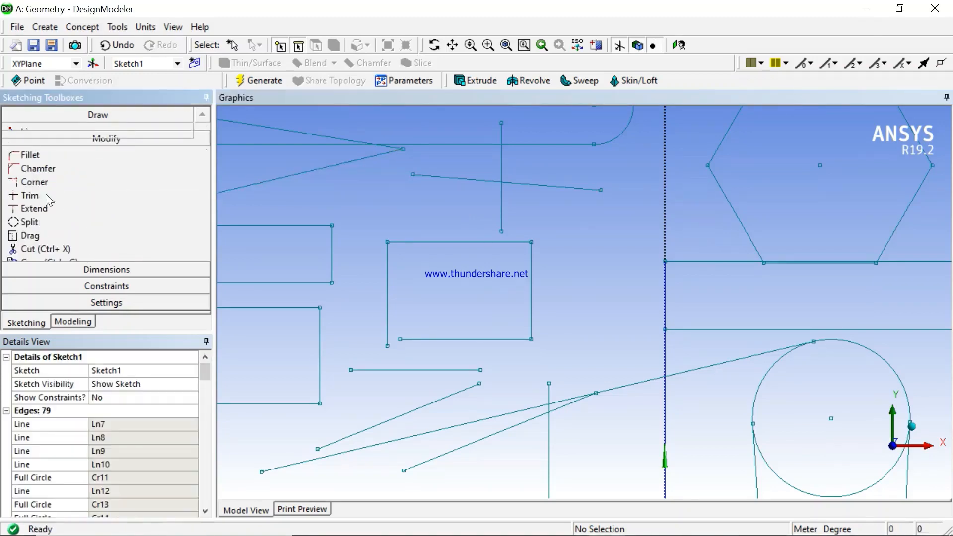
left_click(37, 177)
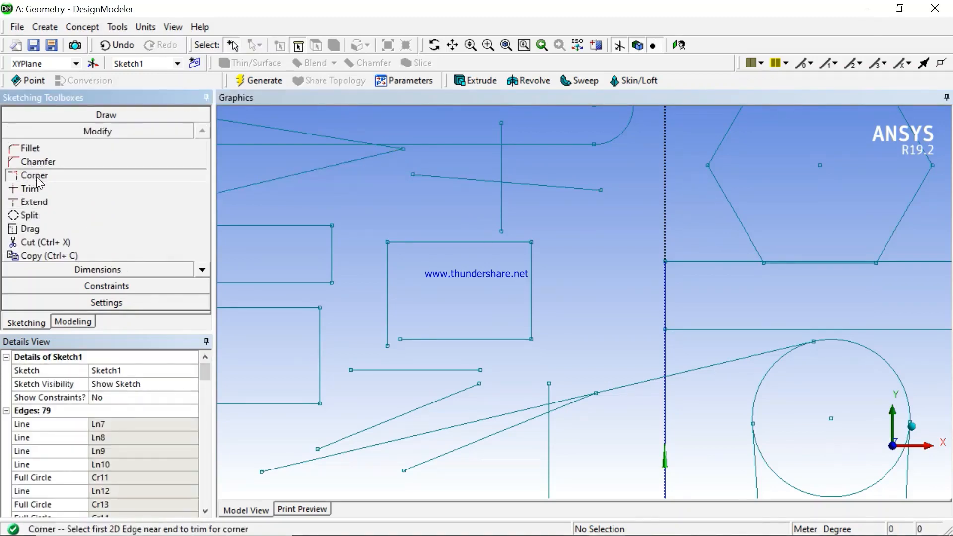
left_click(501, 214)
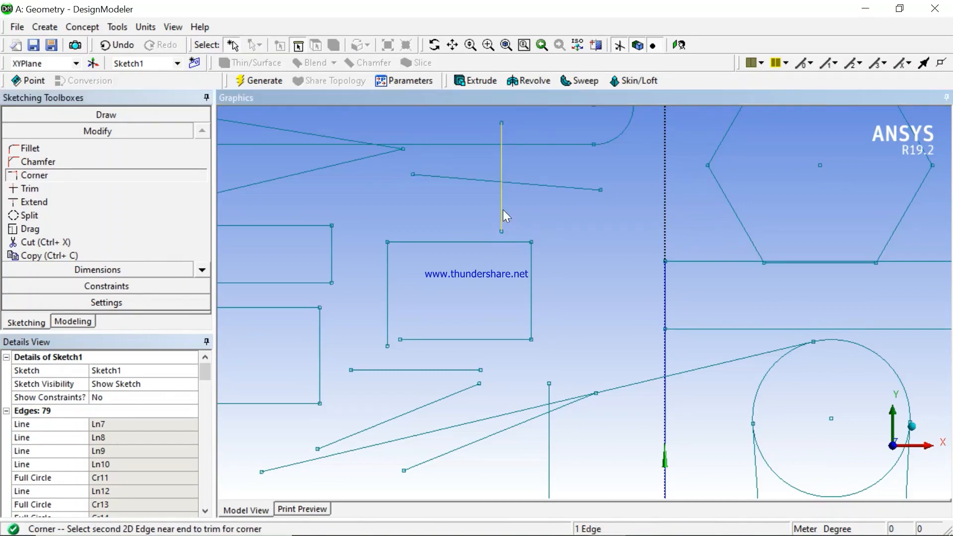
left_click(545, 186)
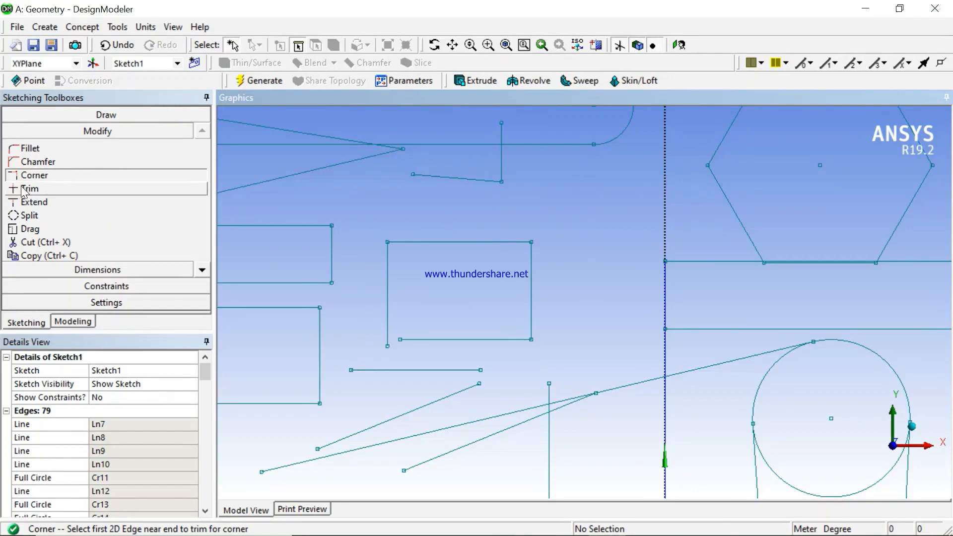
Draw two crossing sloped lines between the open rectangle and the vertical axis, with one line ending inside the rectangle
left_click(34, 191)
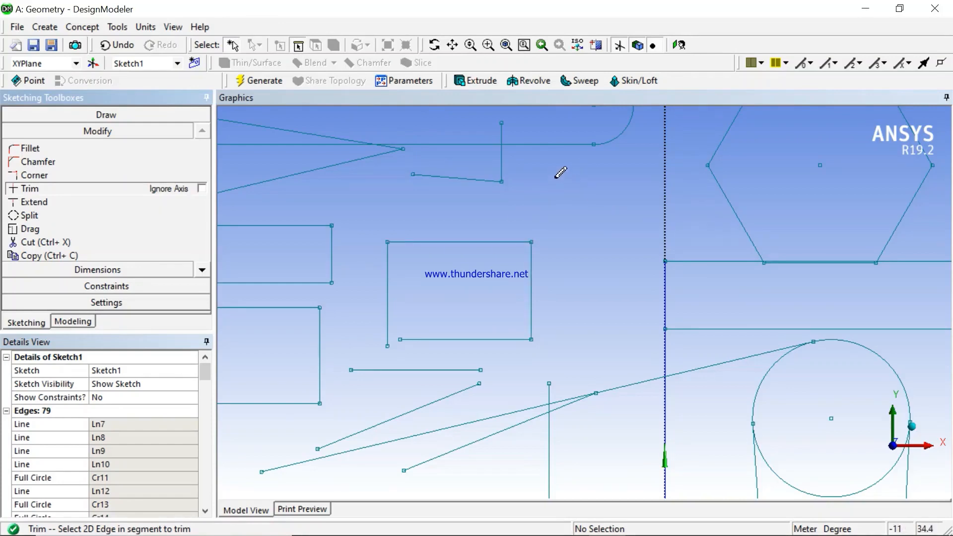
left_click(98, 113)
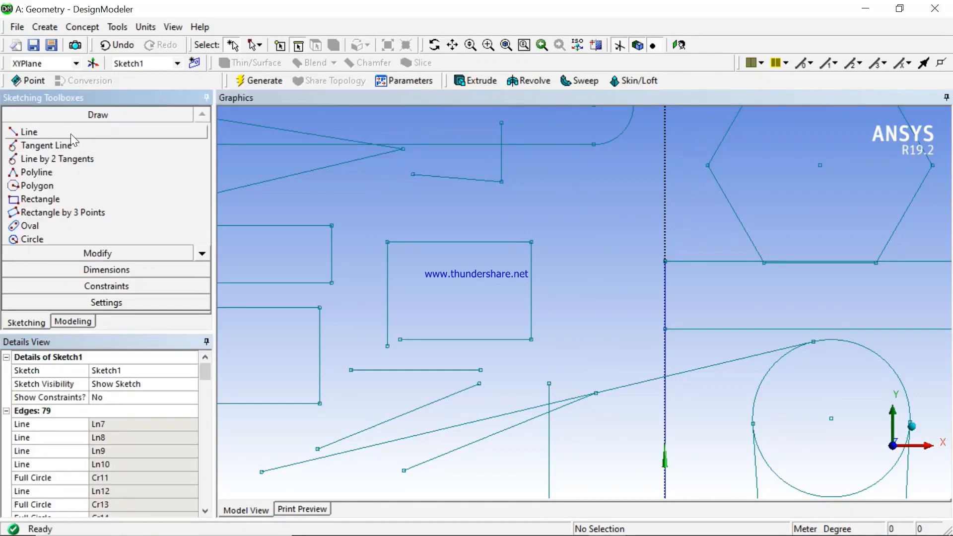
left_click(71, 133)
left_click(536, 181)
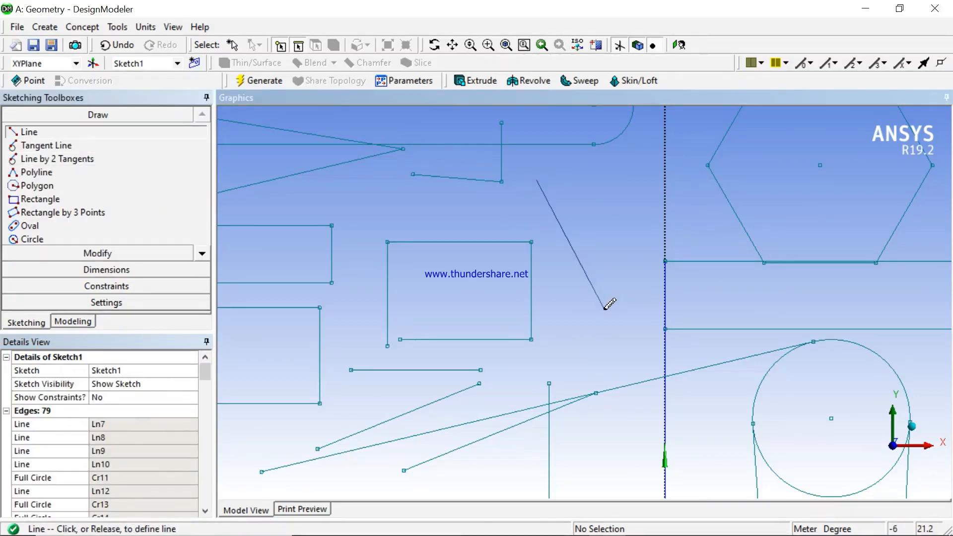
left_click(604, 310)
left_click(648, 190)
left_click(484, 285)
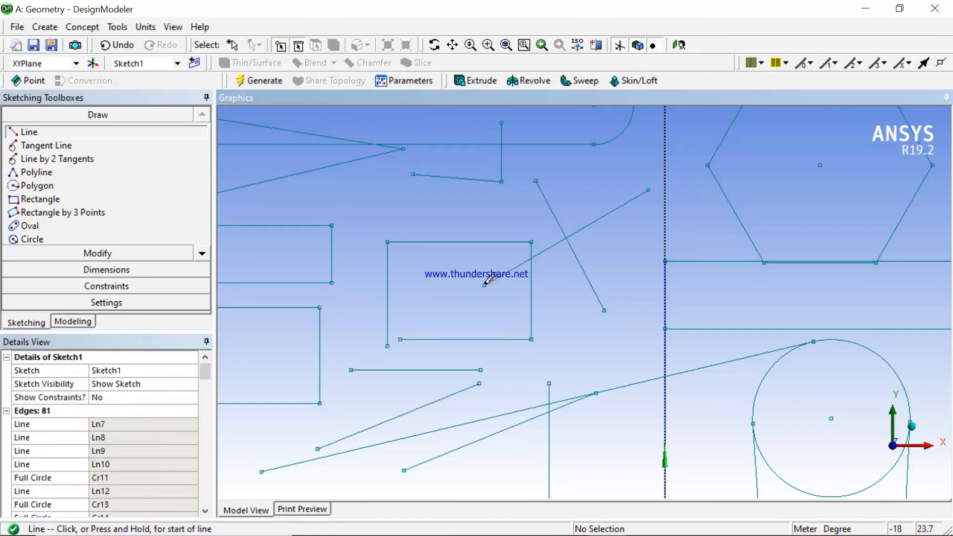
Trim away every segment of the two crossing lines, plus the open rectangle's right side below where the line crosses it
left_click(107, 253)
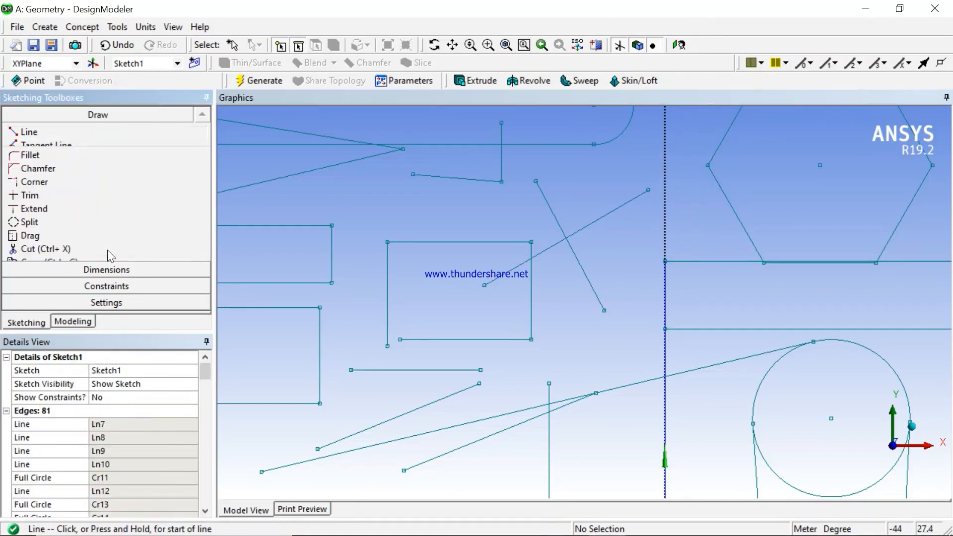
left_click(51, 189)
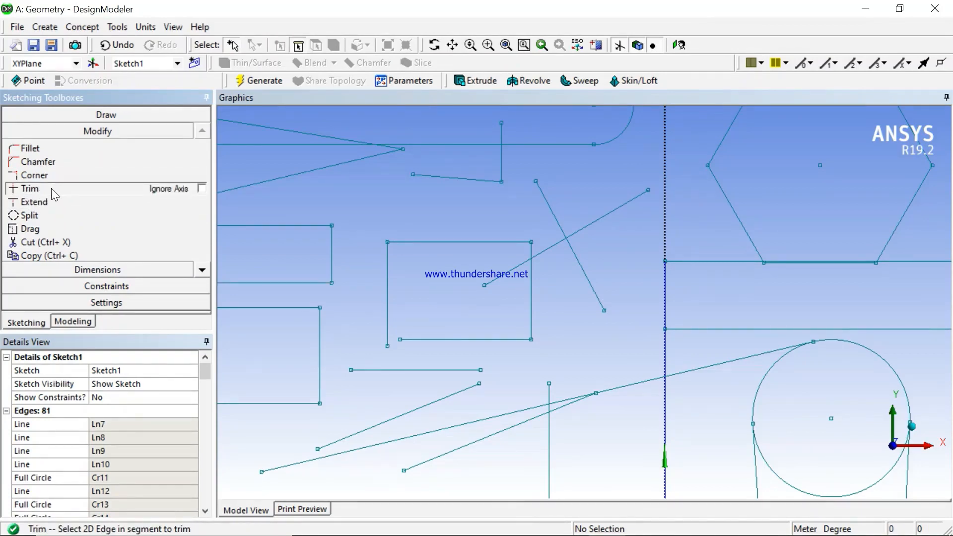
left_click(563, 219)
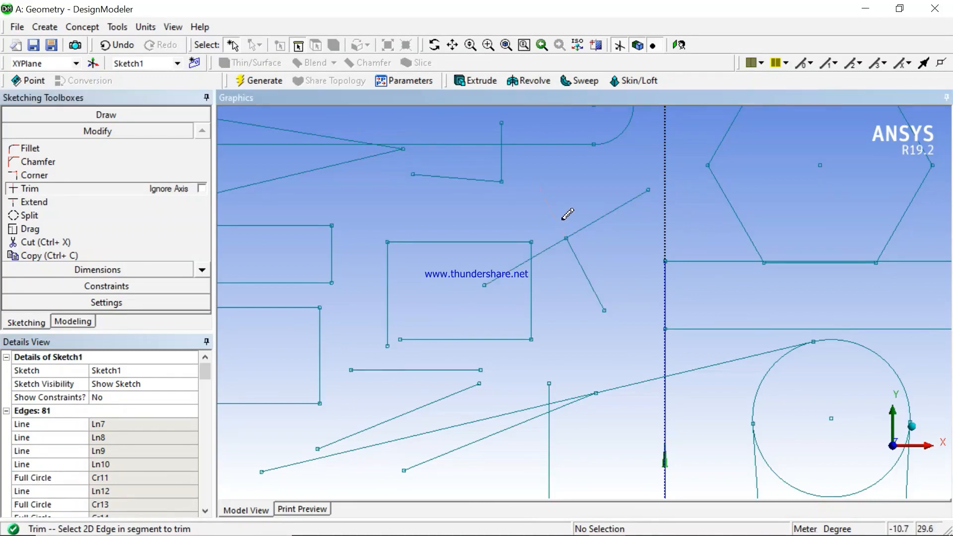
left_click(532, 261)
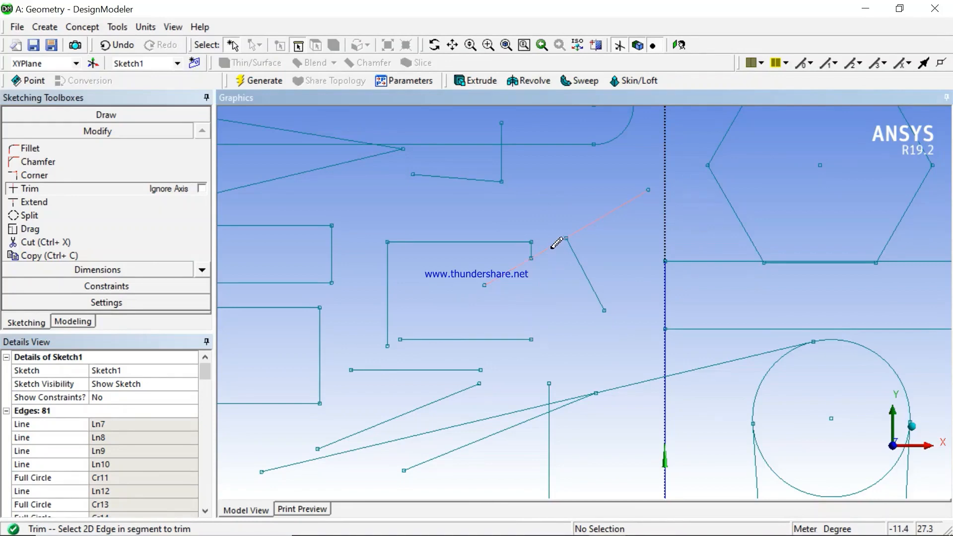
left_click(556, 243)
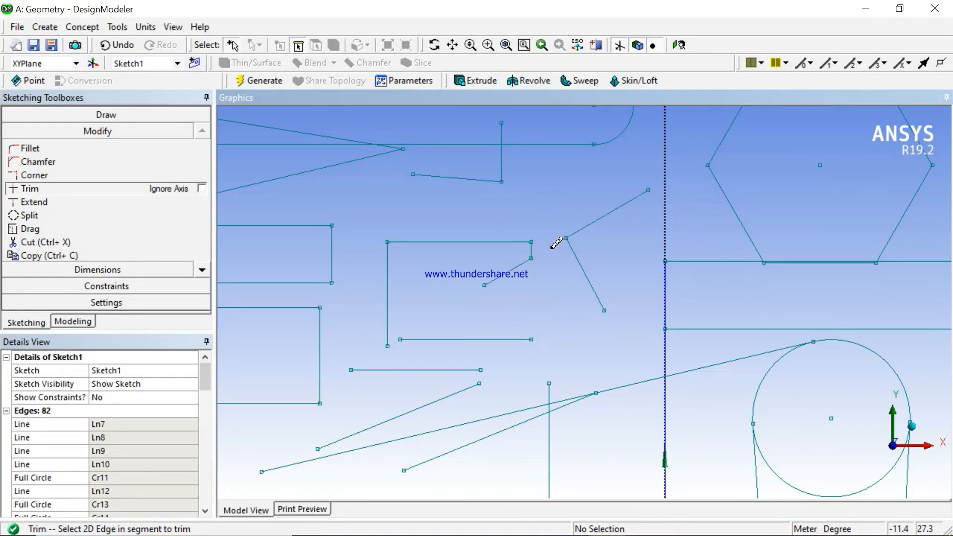
left_click(506, 273)
left_click(580, 261)
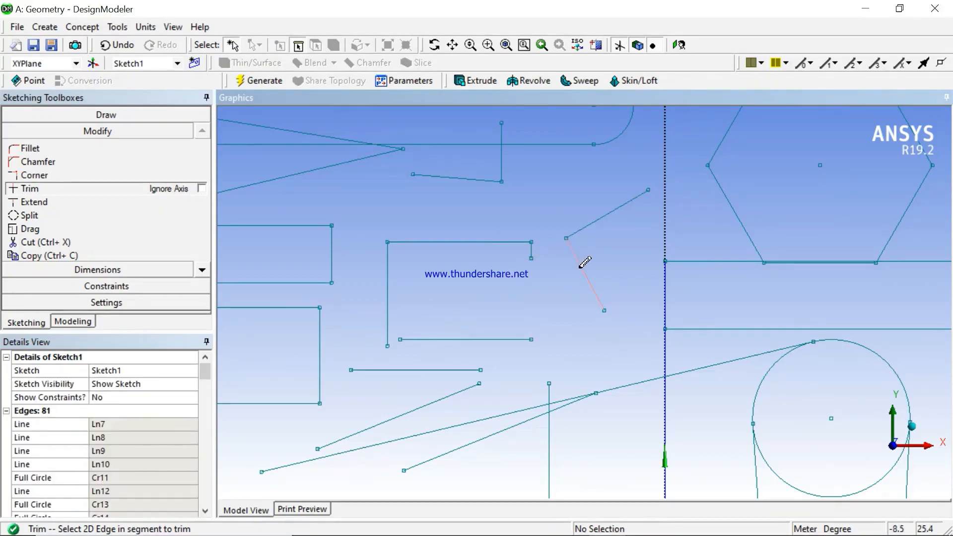
left_click(600, 218)
Trim away the open rectangle's remaining sides and the two joined lines above it
left_click(522, 242)
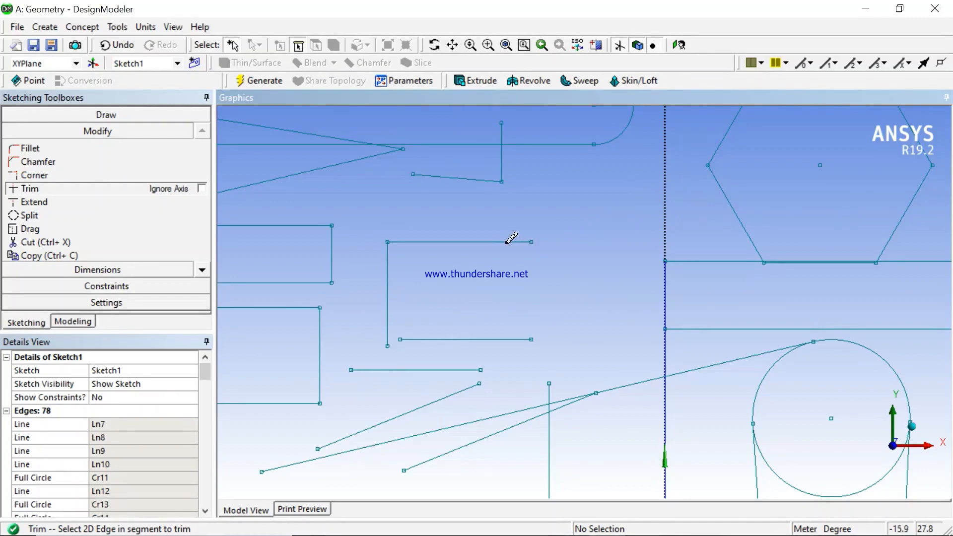
left_click(496, 241)
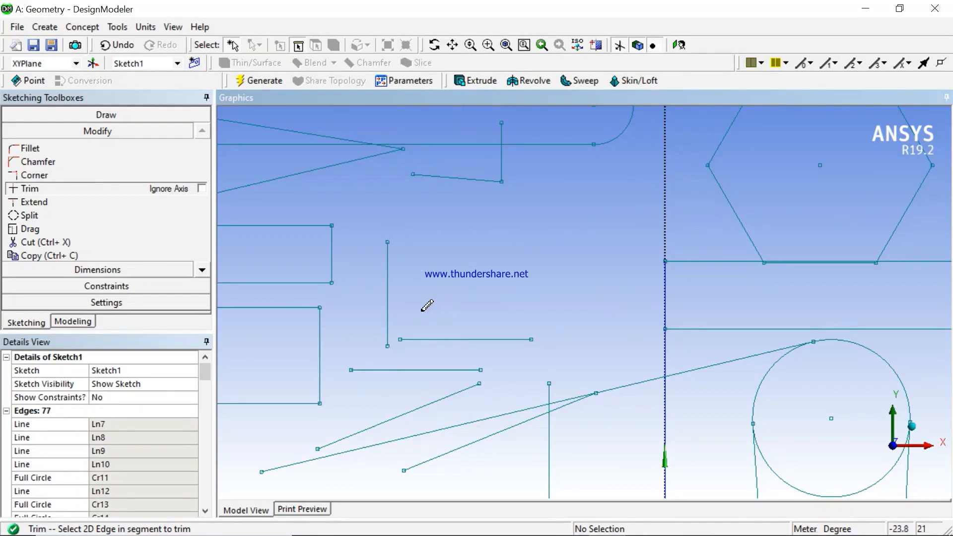
left_click(388, 297)
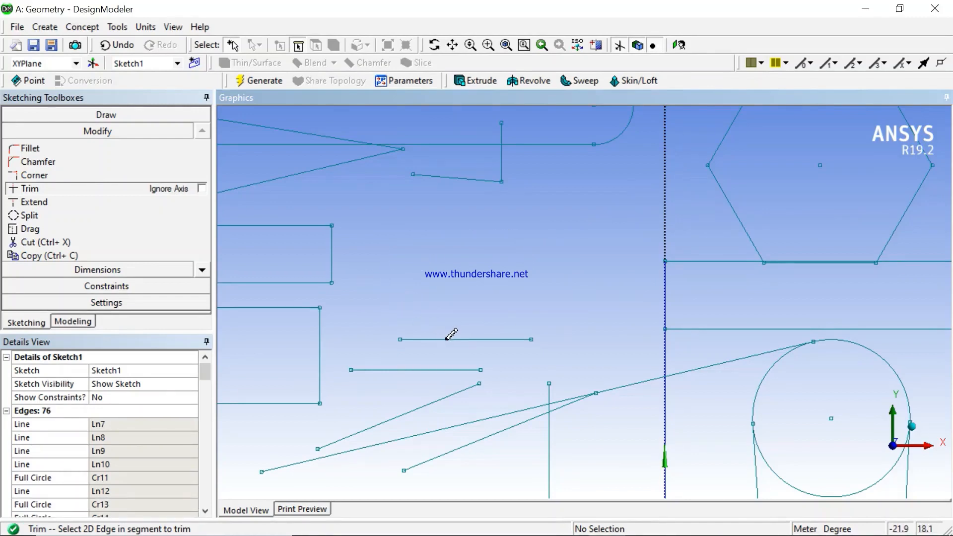
left_click(447, 340)
left_click(469, 178)
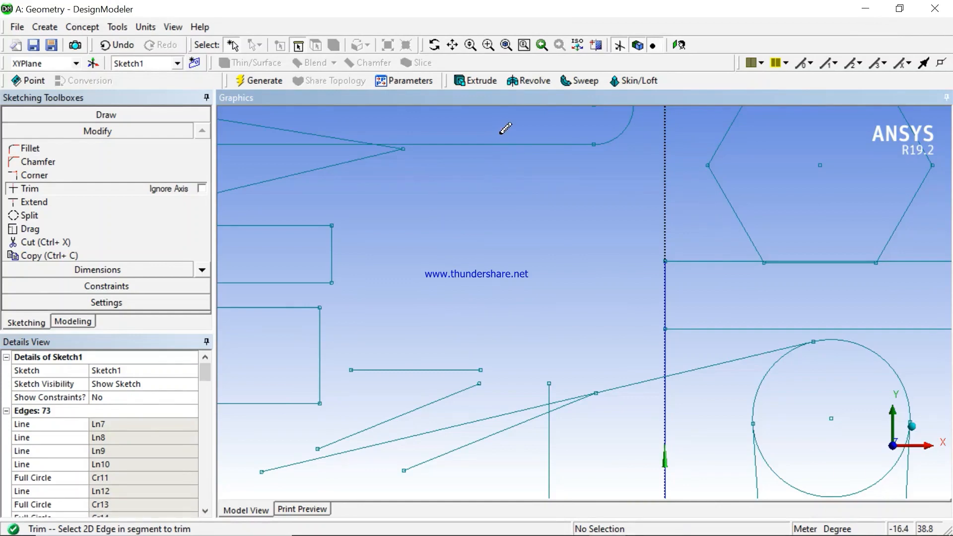
Trim away the bottom, right and top edges of the two rectangular outlines and the short horizontal line beside them
left_click(305, 282)
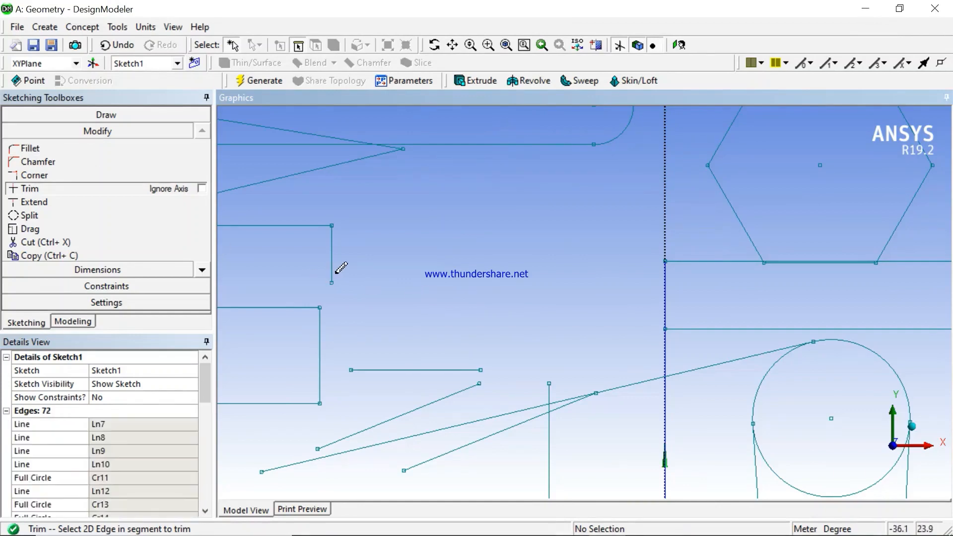
left_click(332, 264)
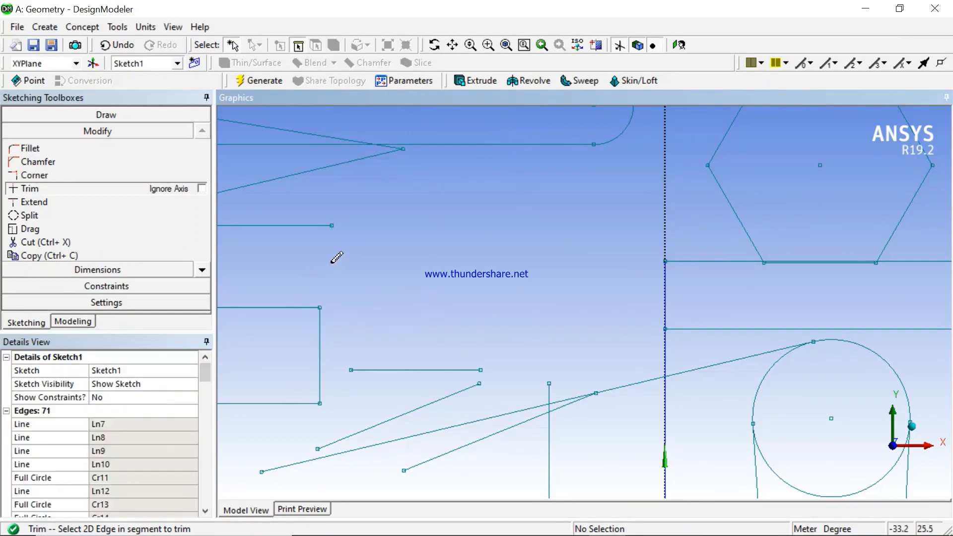
left_click(322, 226)
left_click(290, 306)
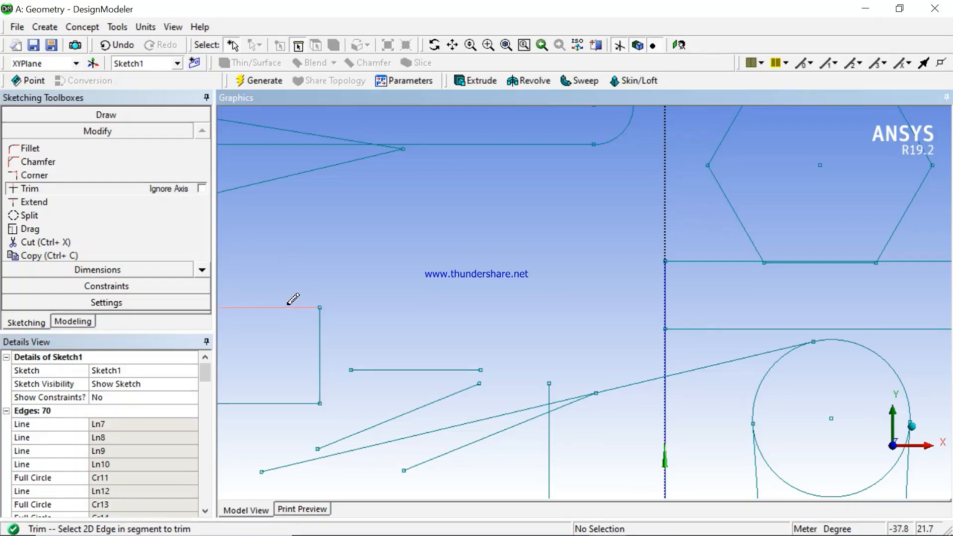
left_click(321, 337)
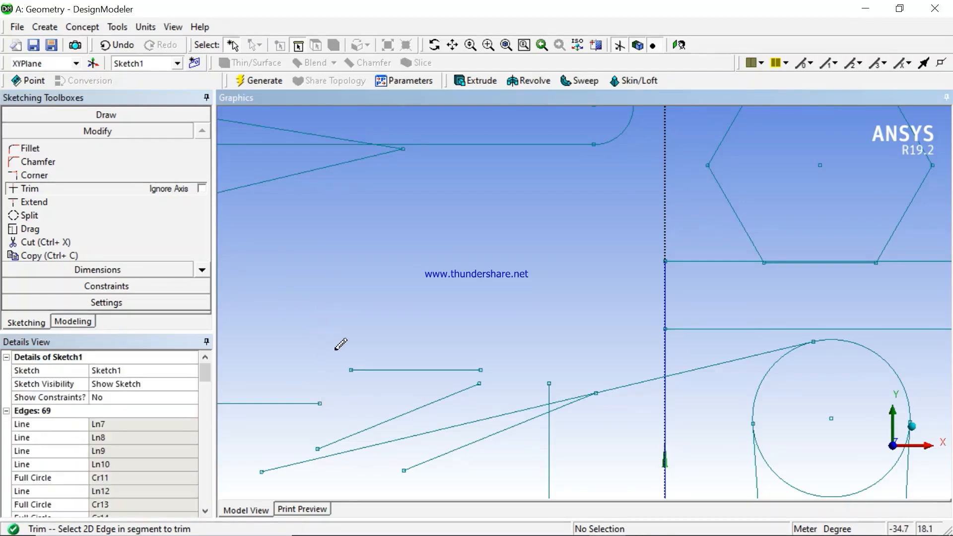
left_click(381, 369)
left_click(309, 403)
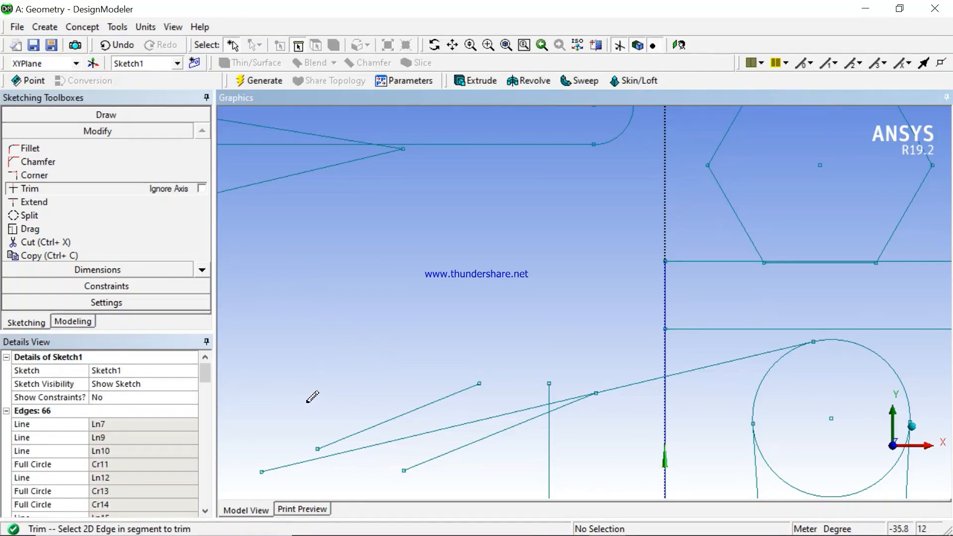
Trim away the sloping lines and the vertical line below them, cutting the circle's tangent line back to the vertical axis
left_click(410, 411)
left_click(492, 418)
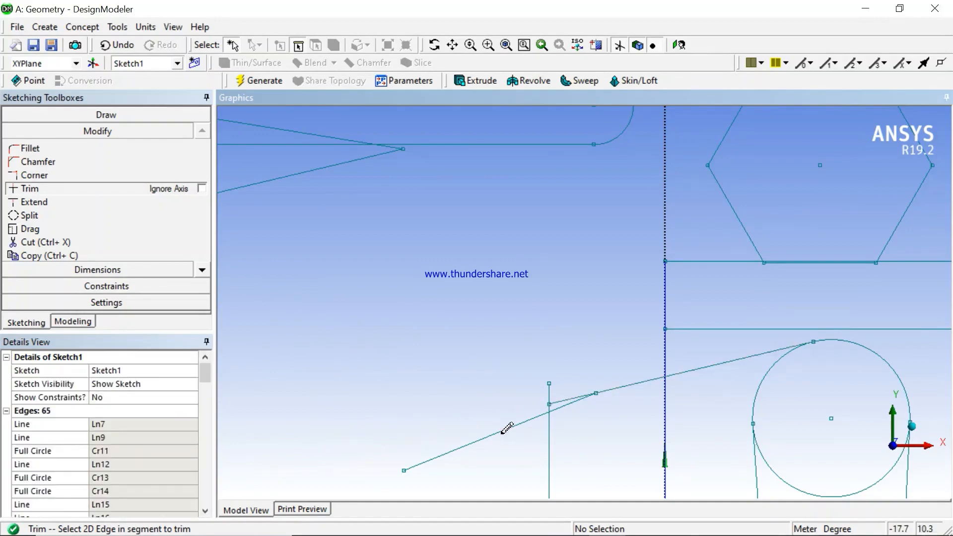
left_click(518, 420)
left_click(549, 392)
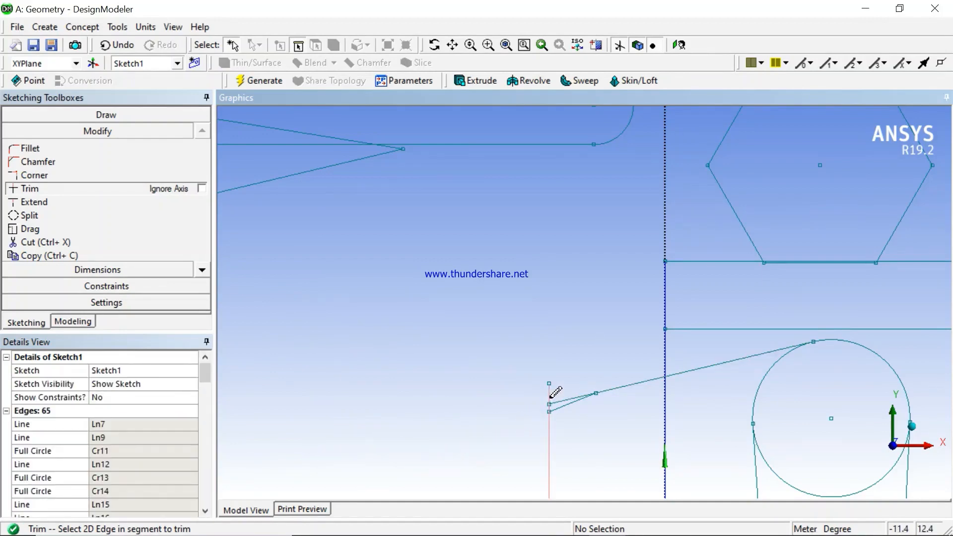
left_click(570, 400)
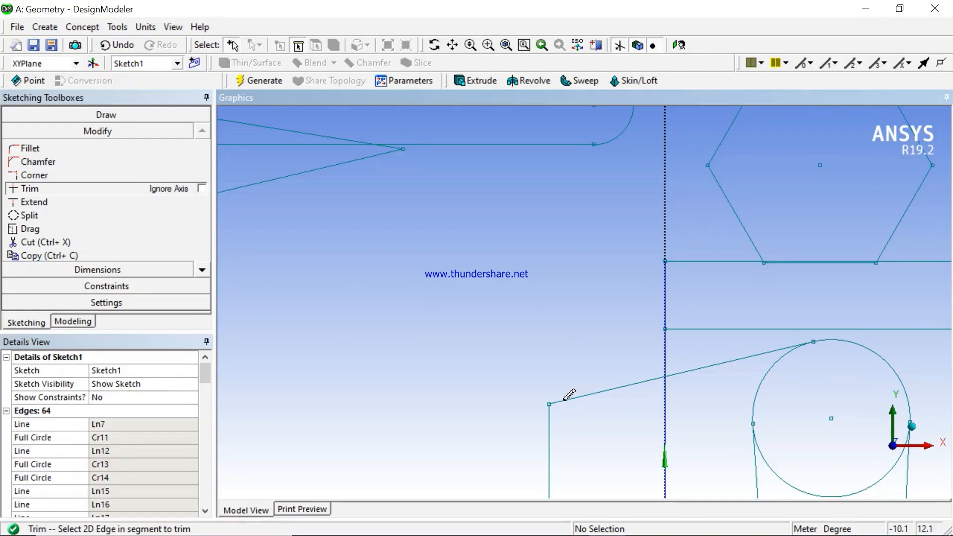
left_click(563, 400)
left_click(550, 415)
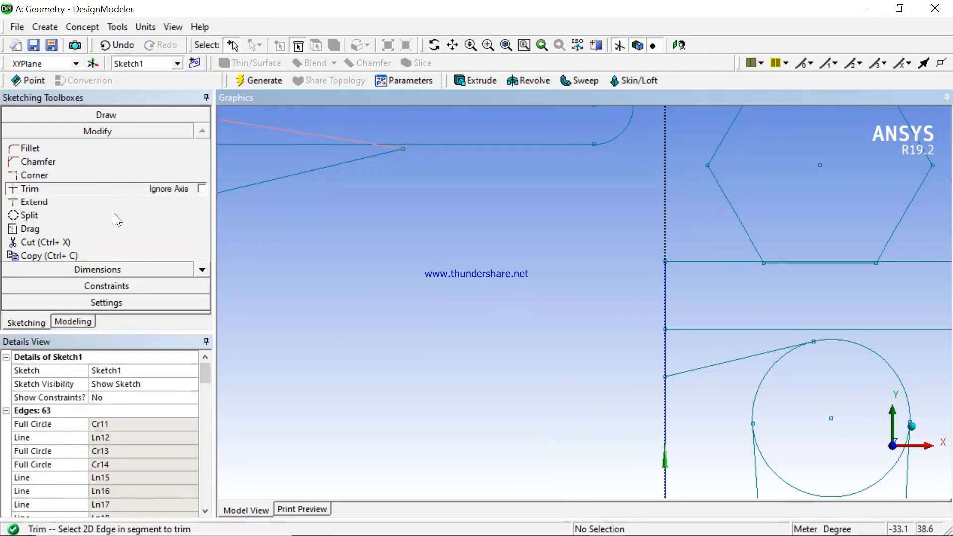
Extend the two short vertical lines up to the triangle's lower edge, and extend the inner L-shaped profile's upper edge beyond the vertical axis
left_click(56, 203)
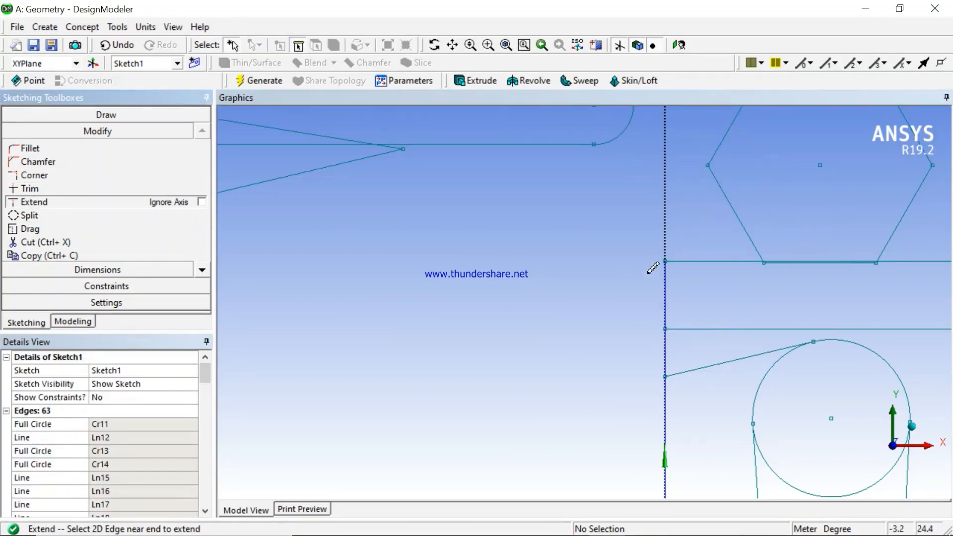
scroll(474, 180, "down", 4)
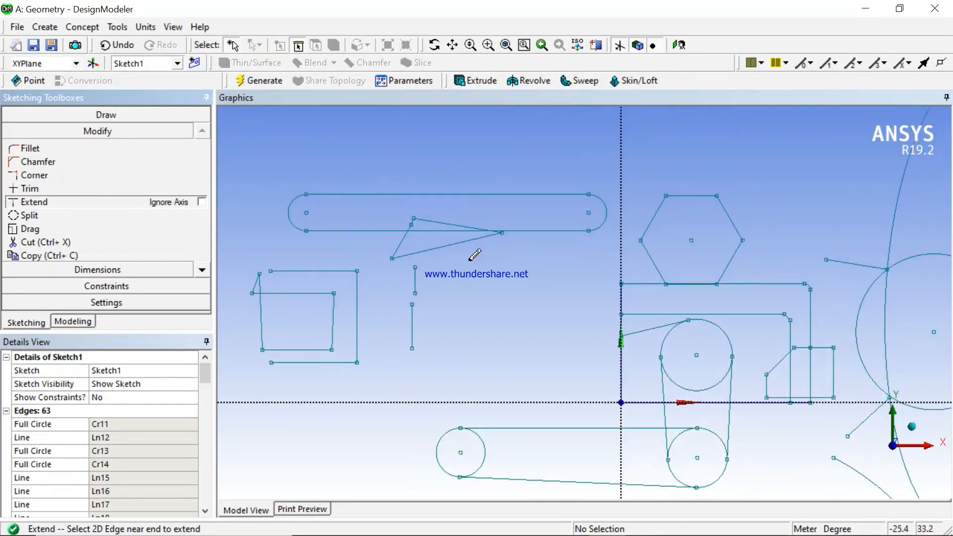
scroll(404, 267, "up", 2)
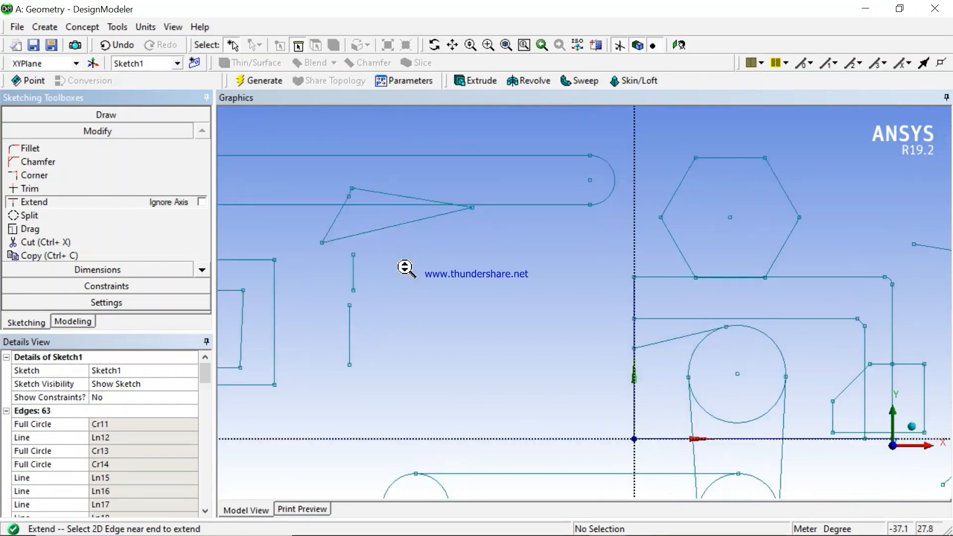
scroll(404, 267, "up", 1)
left_click(451, 46)
left_click_drag(296, 291, 356, 309)
mouse_move(440, 319)
left_mouse_down()
mouse_move(588, 339)
mouse_move(546, 315)
mouse_move(506, 308)
left_mouse_up()
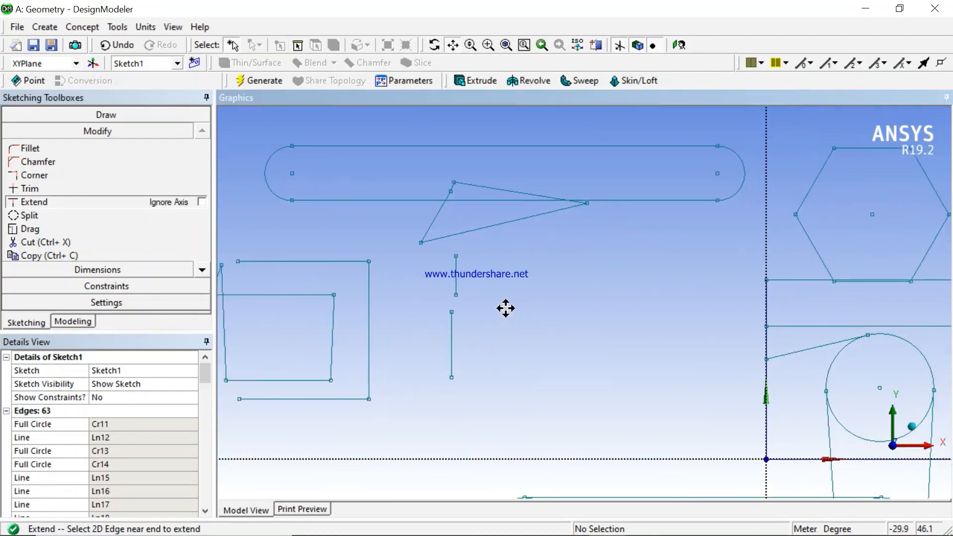
left_click(457, 45)
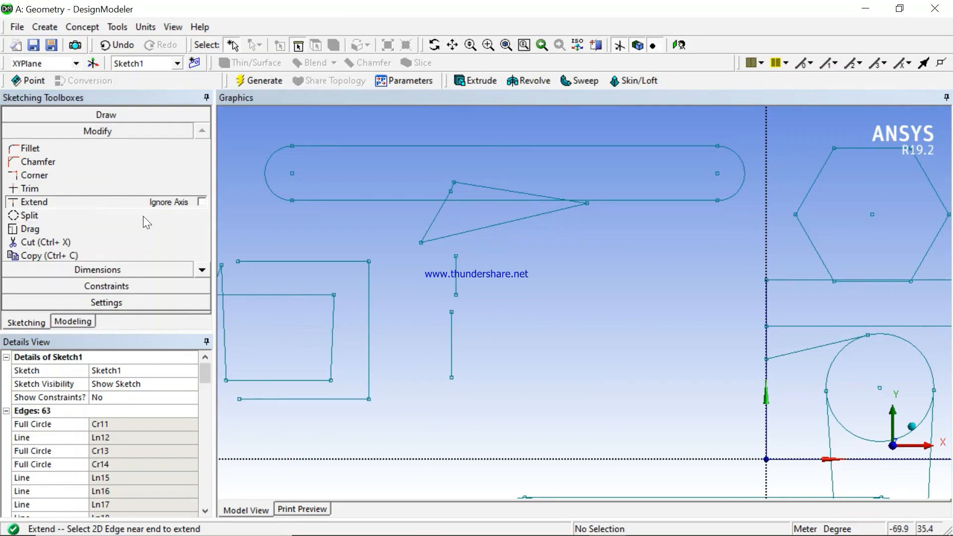
left_click(456, 263)
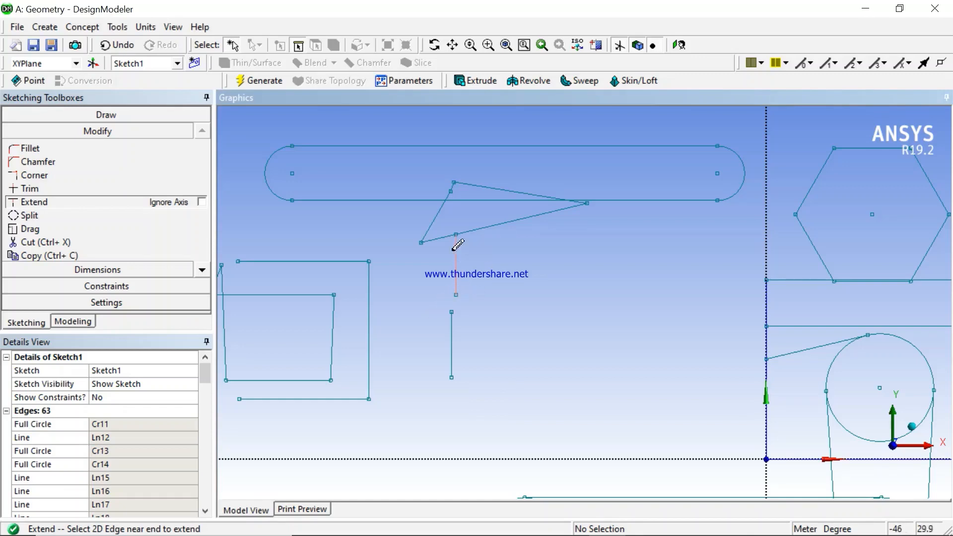
left_click(453, 331)
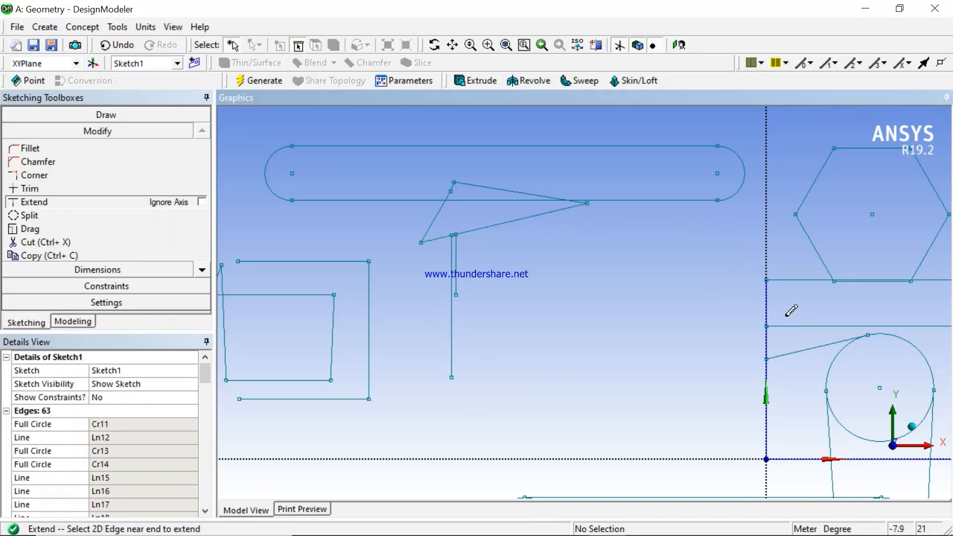
left_click(815, 325)
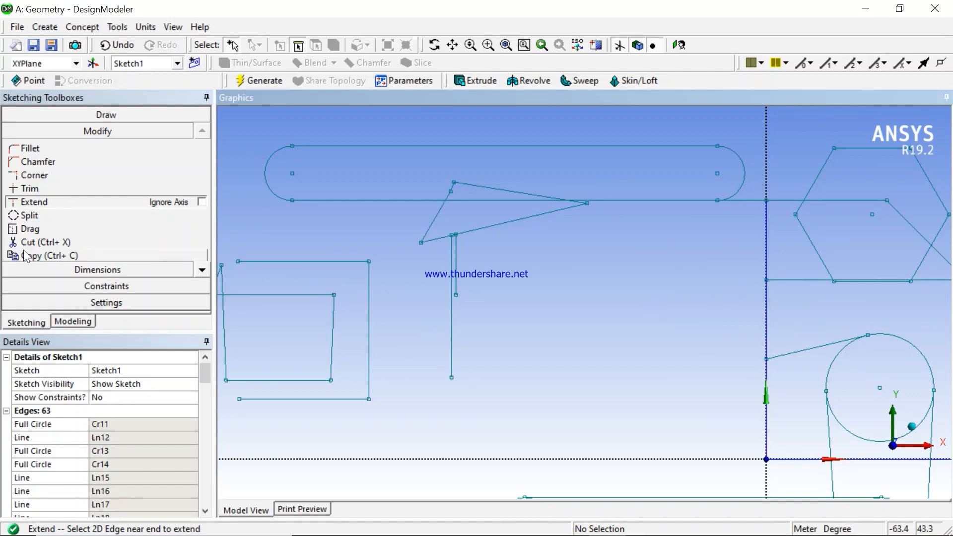
Split the circle inside the L-shaped profile at a point on its lower-right arc
left_click(55, 216)
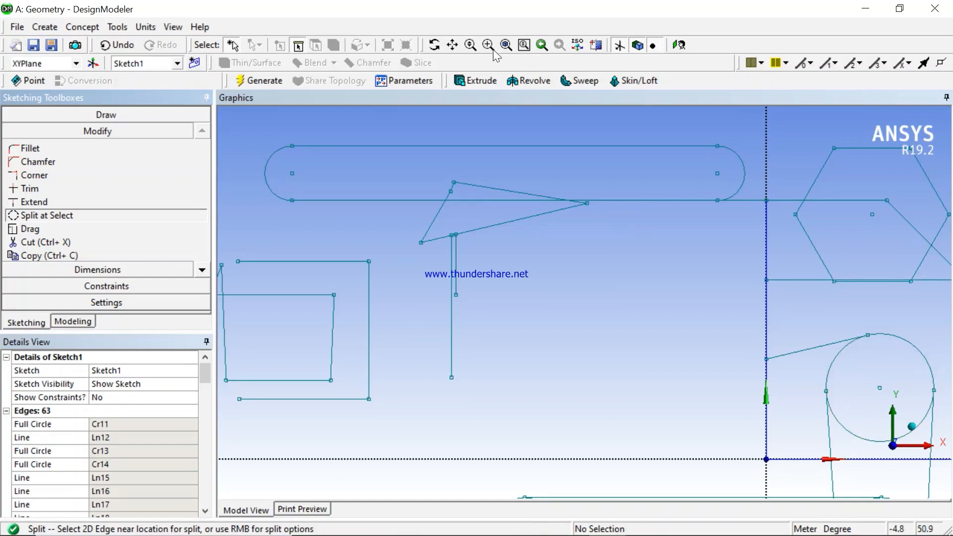
left_click(452, 45)
left_click_drag(713, 338, 416, 265)
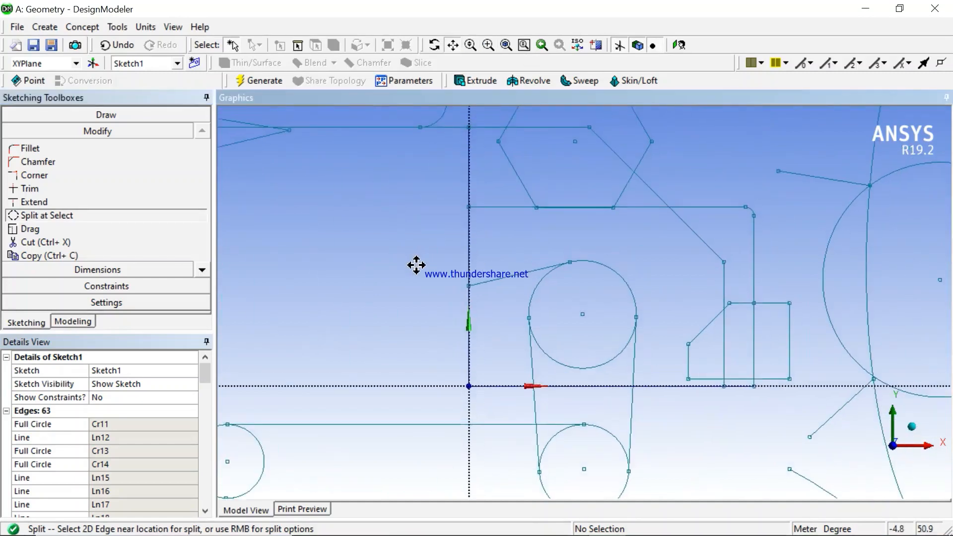
left_click(452, 44)
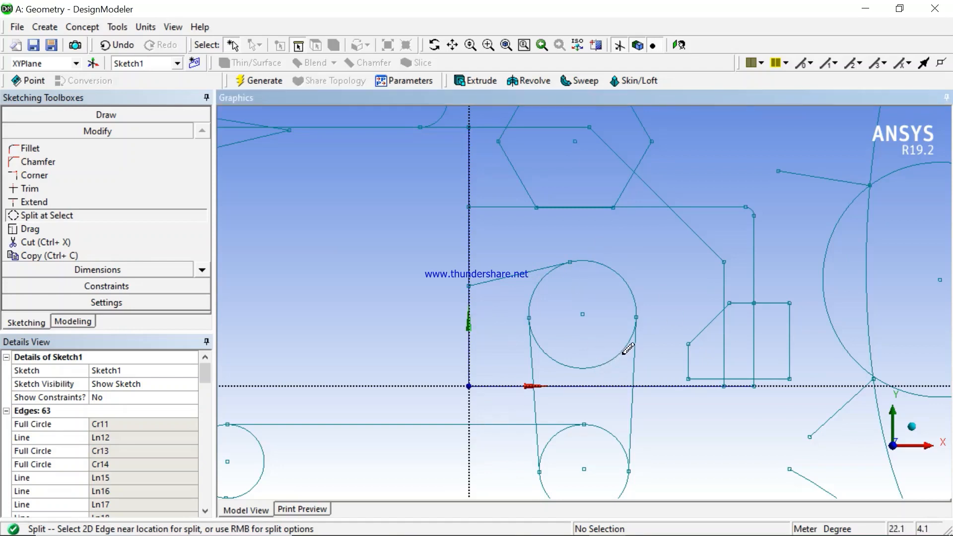
left_click(628, 336)
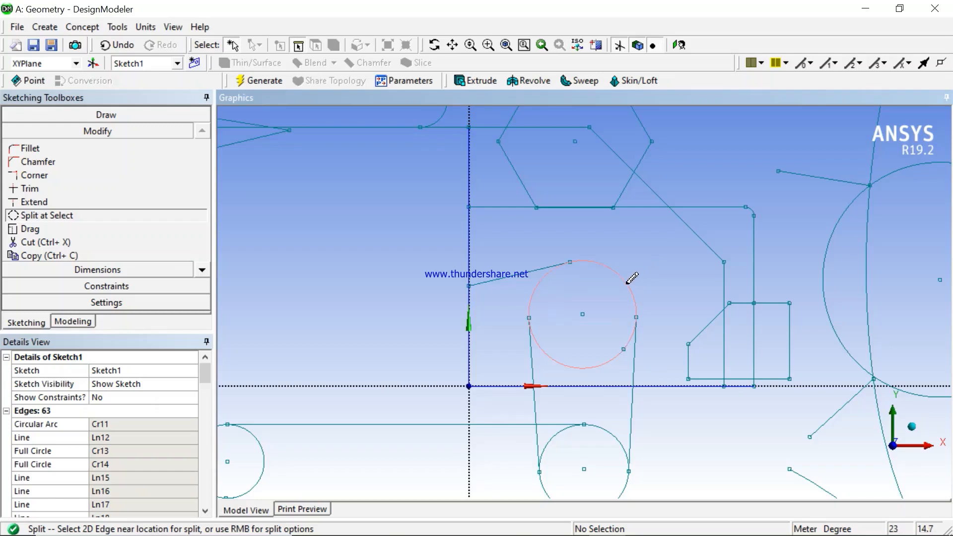
Split the circle at several more points around its circumference, and split the outer profile's sloping edge at four points
left_click(625, 282)
left_click(596, 262)
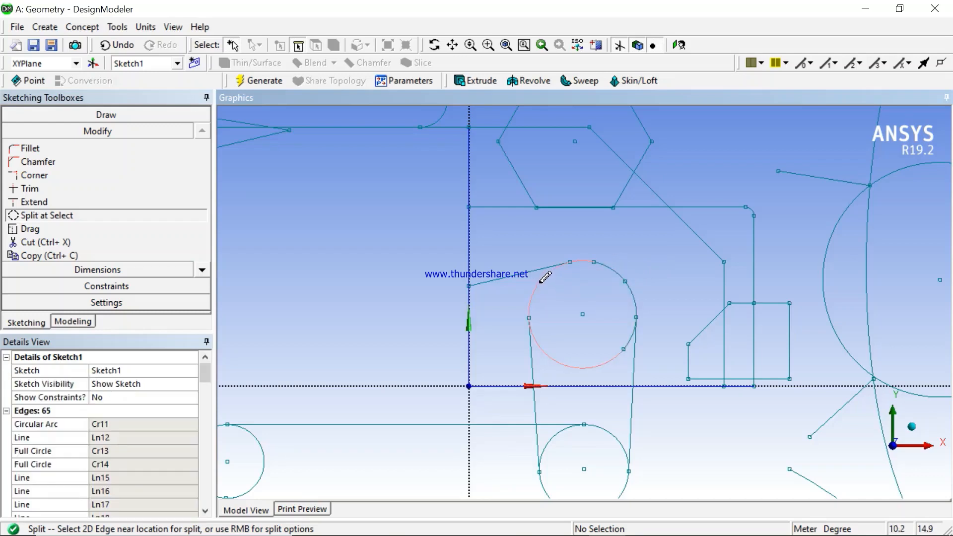
left_click(551, 358)
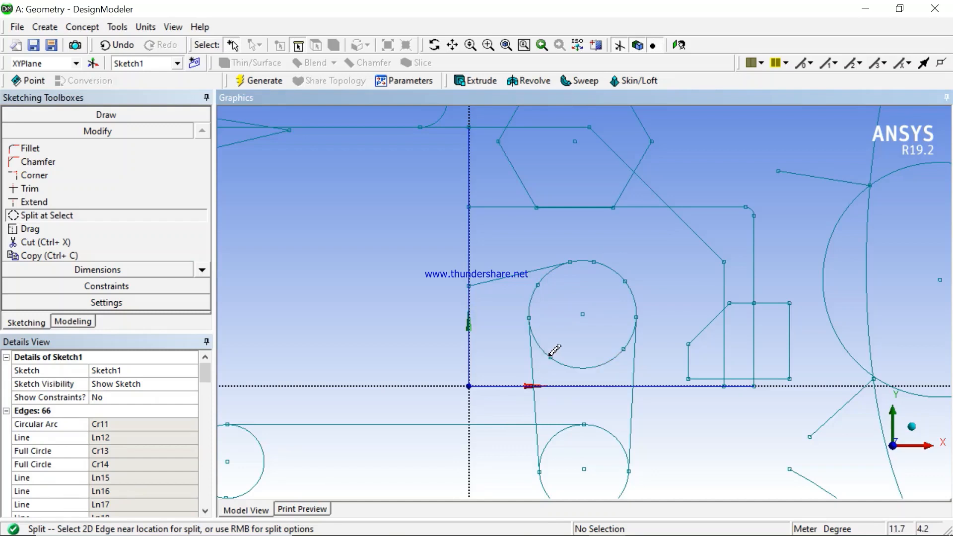
left_click(577, 367)
left_click(584, 368)
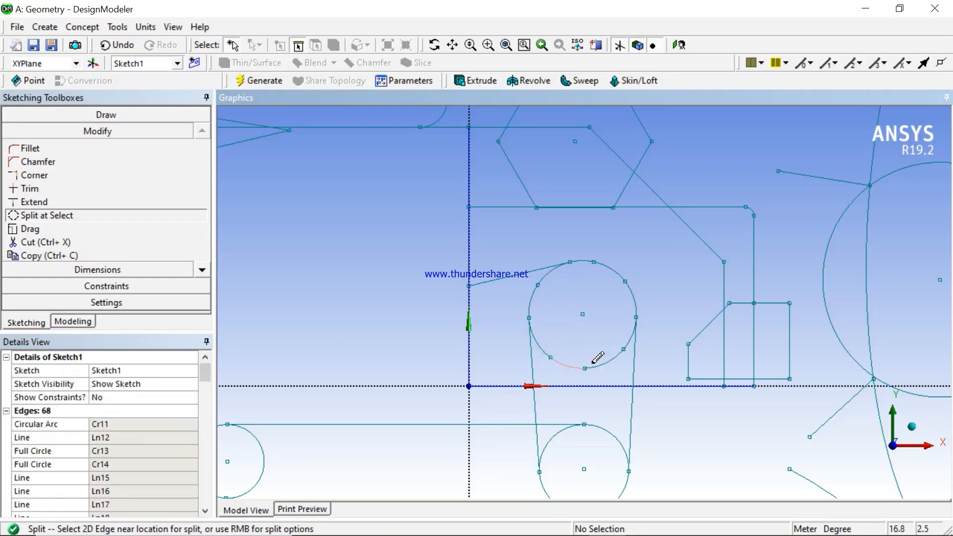
left_click(658, 193)
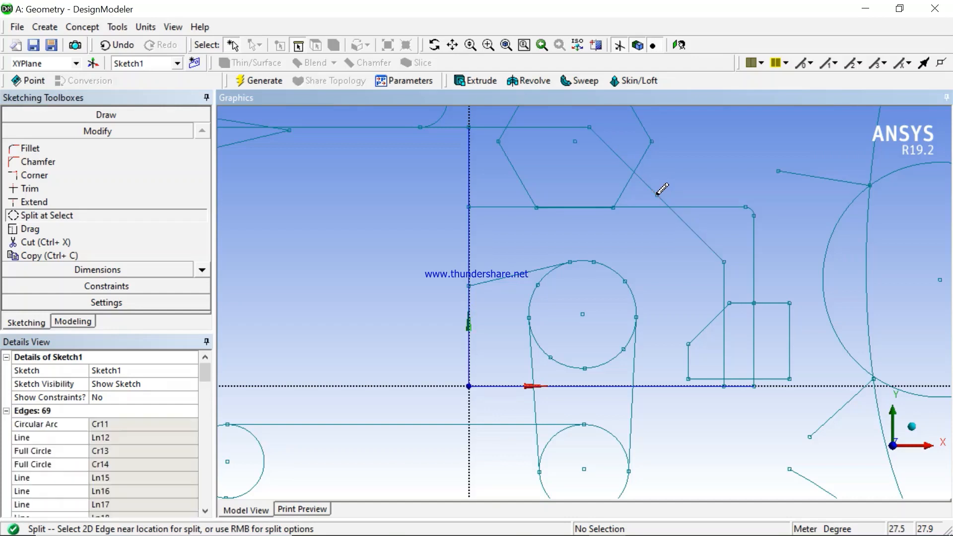
left_click(623, 160)
Reposition the outer profile's split sloping edge and the inner rounded profile's upper edge higher up with the Drag tool
left_click(28, 230)
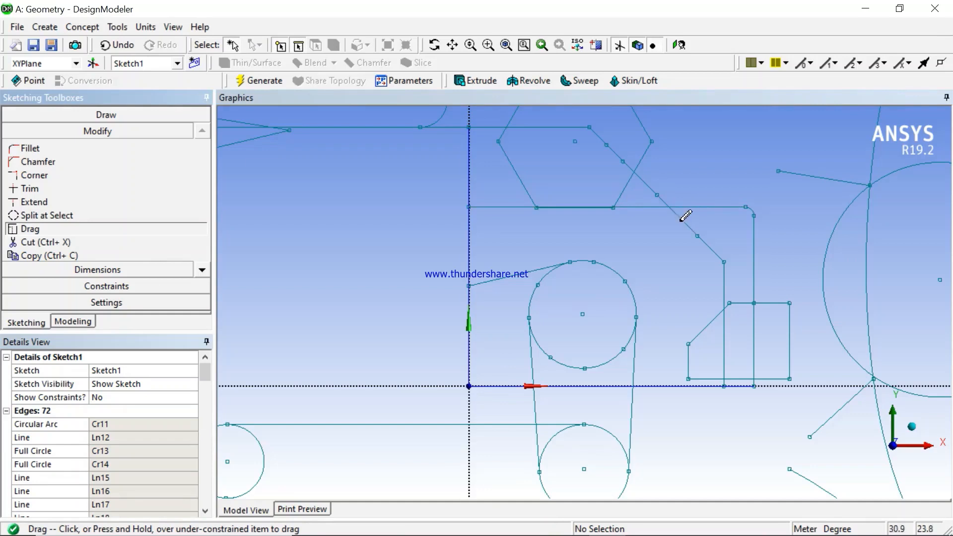
left_click_drag(684, 212, 735, 178)
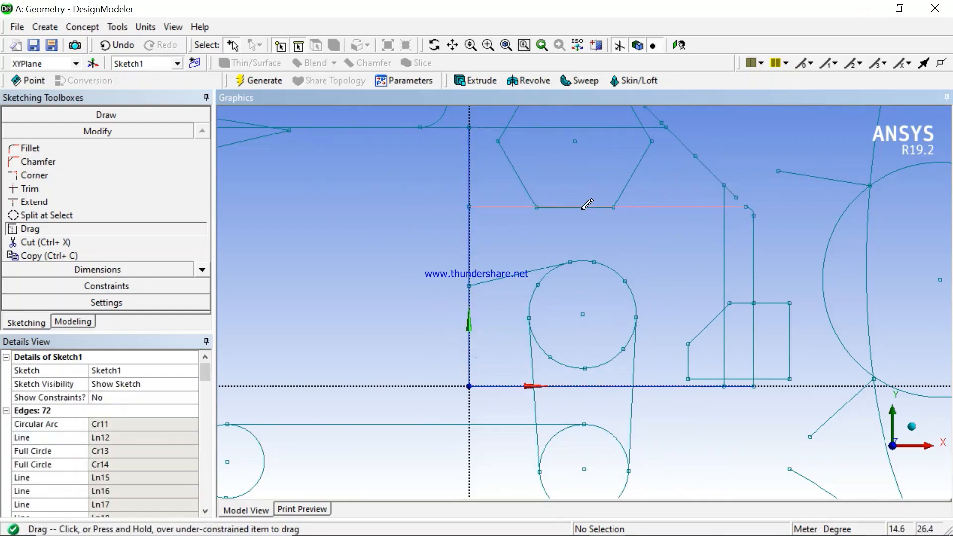
left_click_drag(636, 207, 719, 143)
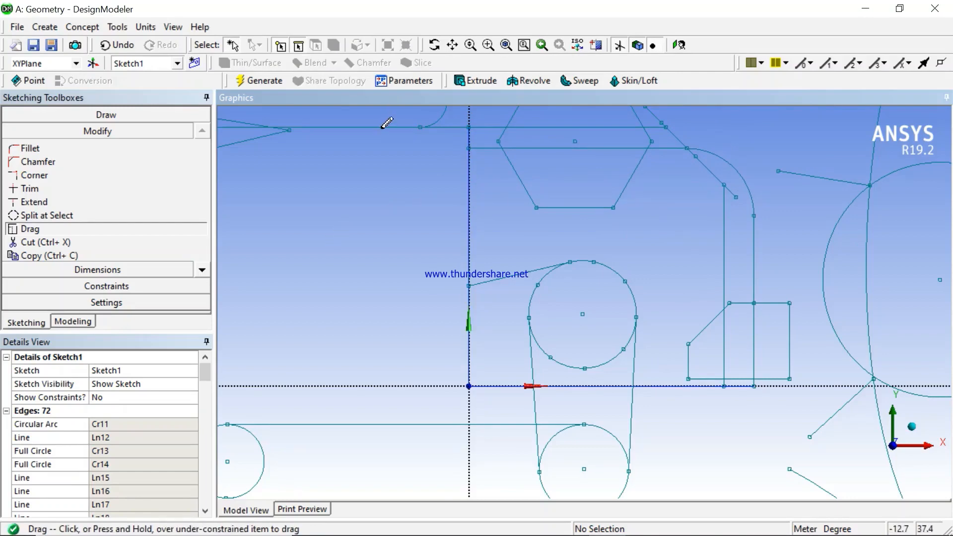
Stretch the large rounded slot by pulling its lower edge far below the horizontal axis
left_click_drag(348, 127, 506, 80)
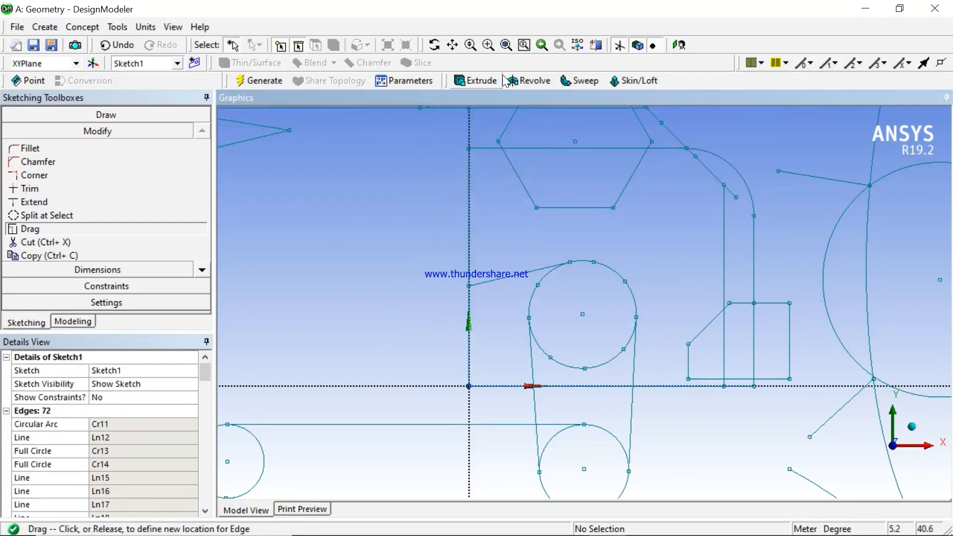
left_click(513, 46)
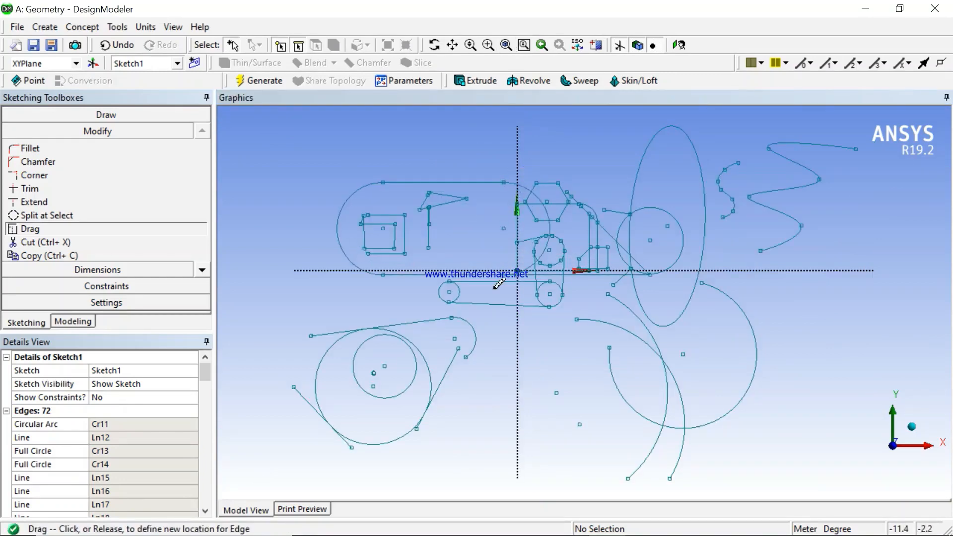
mouse_move(499, 283)
left_mouse_down()
mouse_move(506, 408)
mouse_move(515, 210)
mouse_move(506, 425)
mouse_move(500, 258)
mouse_move(519, 439)
left_mouse_up()
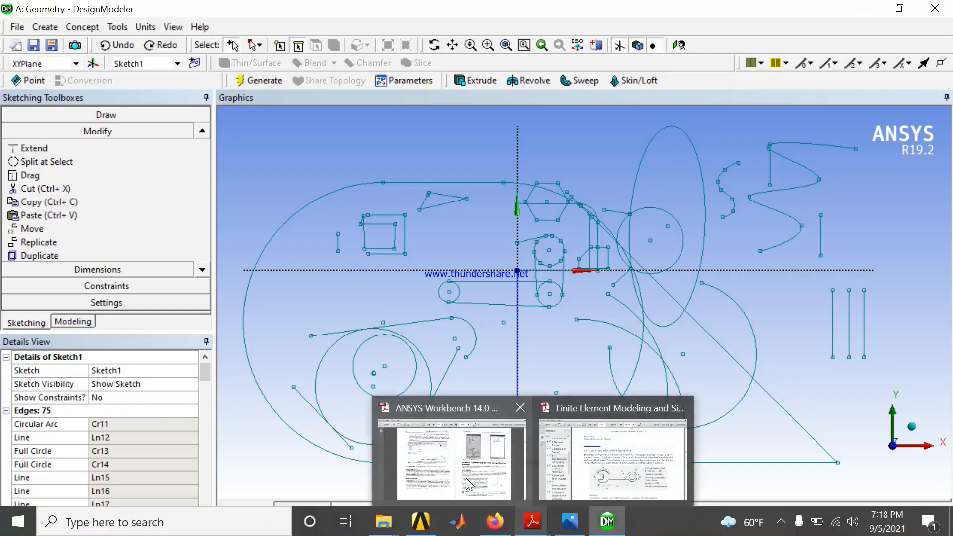
Cut the inner rectangle's right edge with a manually set paste handle and paste it at the triangle's right corner
left_click(43, 190)
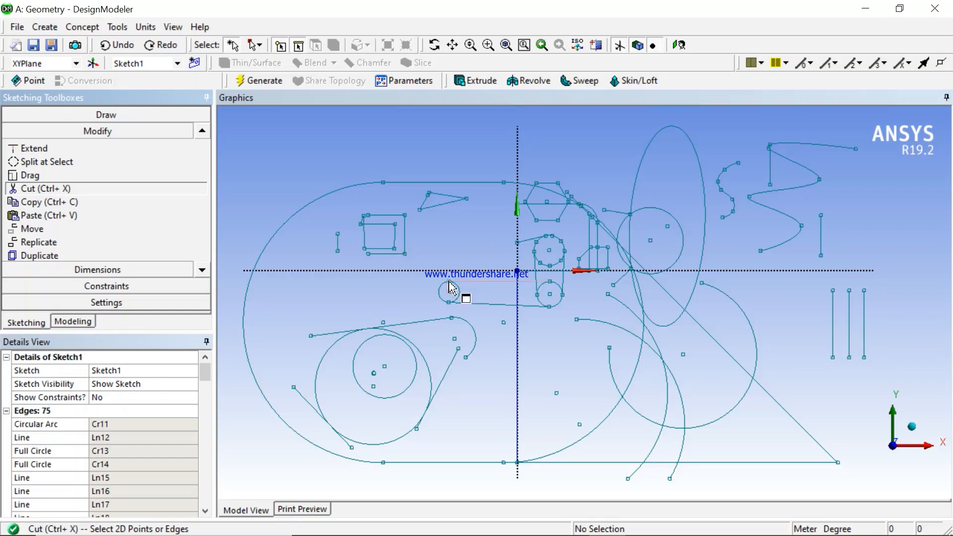
scroll(465, 262, "up", 2)
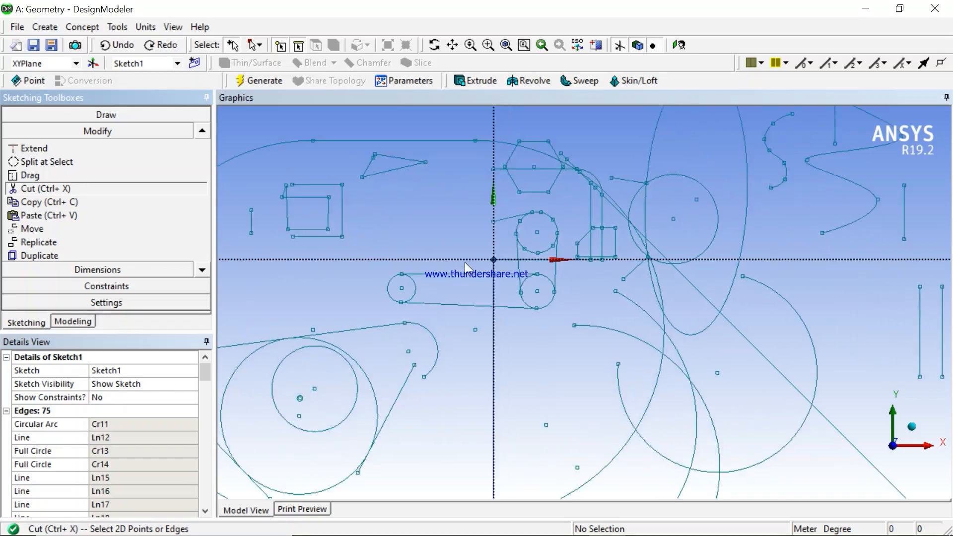
left_click(453, 45)
scroll(351, 263, "up", 2)
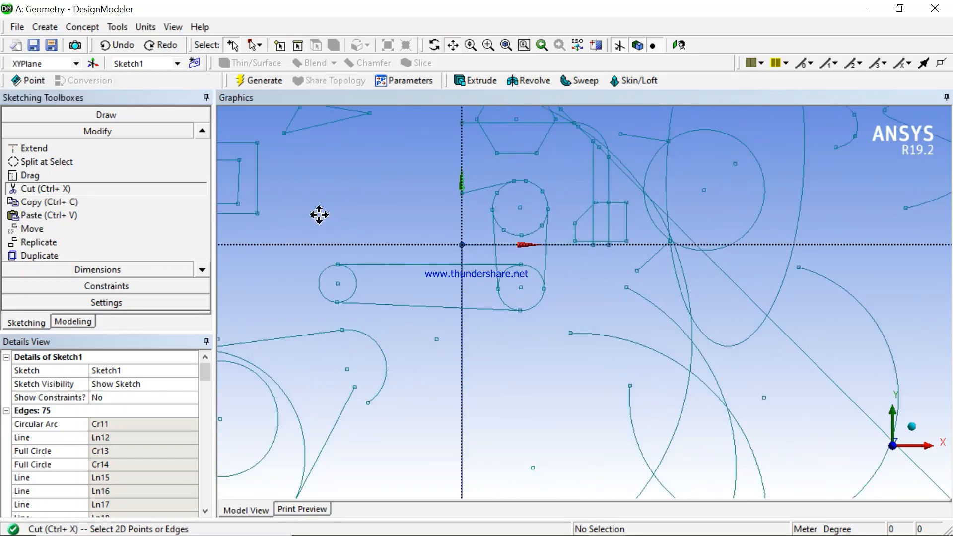
left_click_drag(329, 211, 475, 269)
scroll(453, 253, "down", 1)
scroll(449, 254, "up", 2)
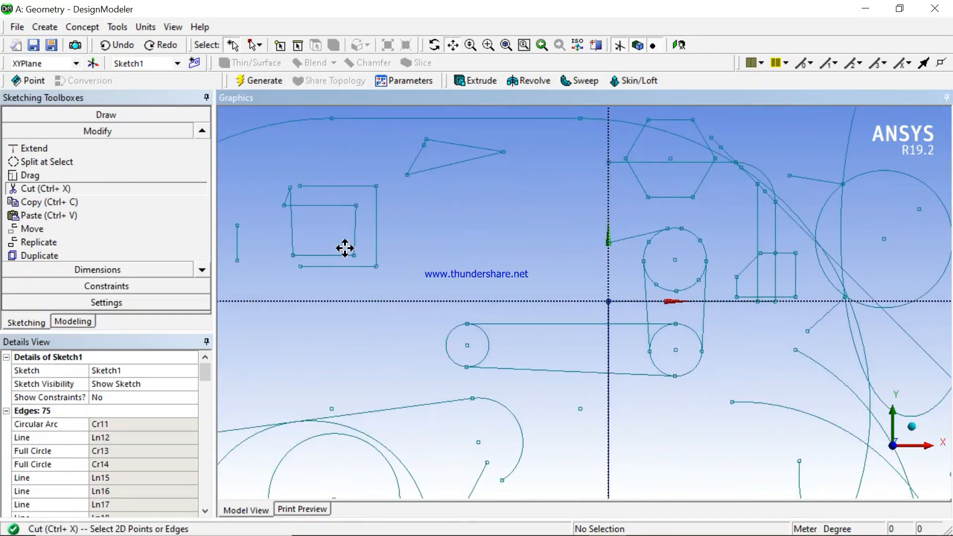
left_click_drag(366, 259, 408, 271)
left_click(452, 46)
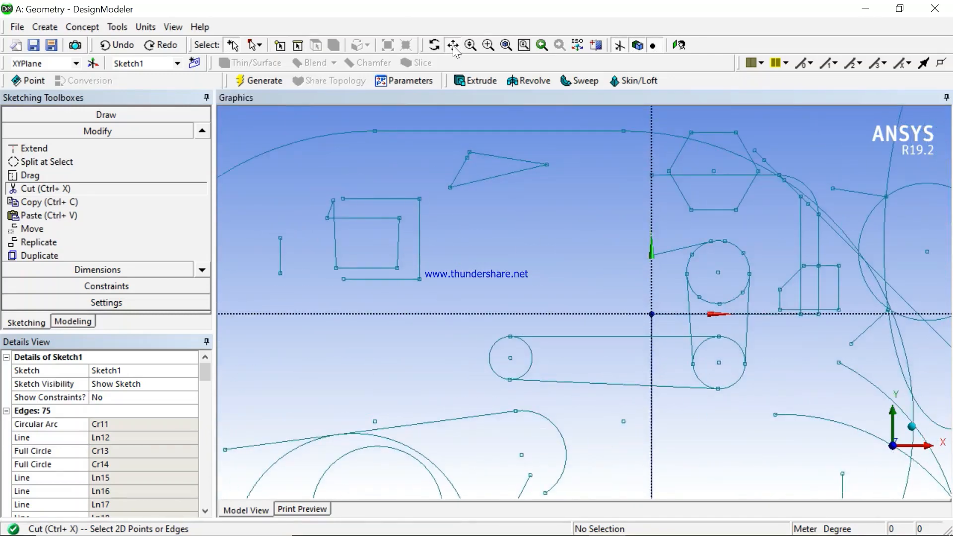
left_click(33, 191)
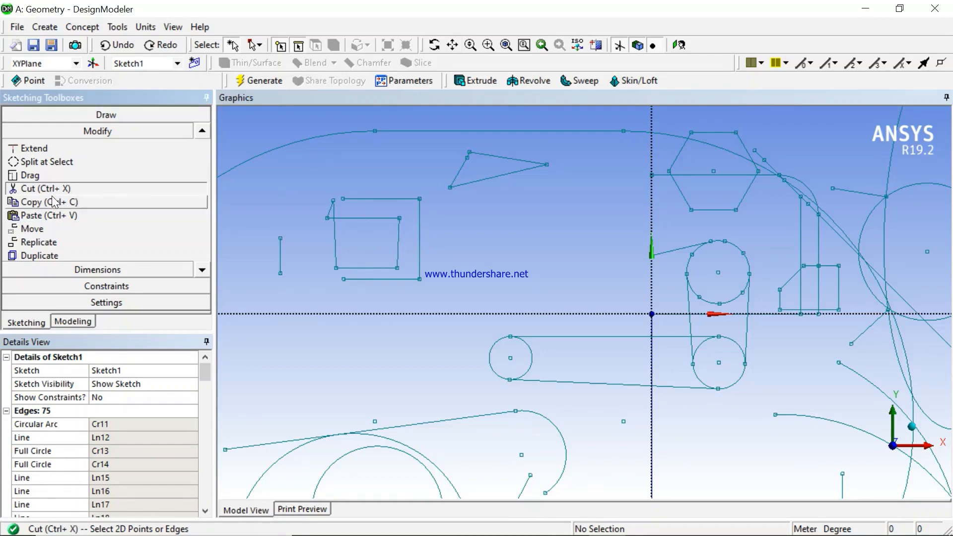
right_click(399, 240)
left_click(400, 241)
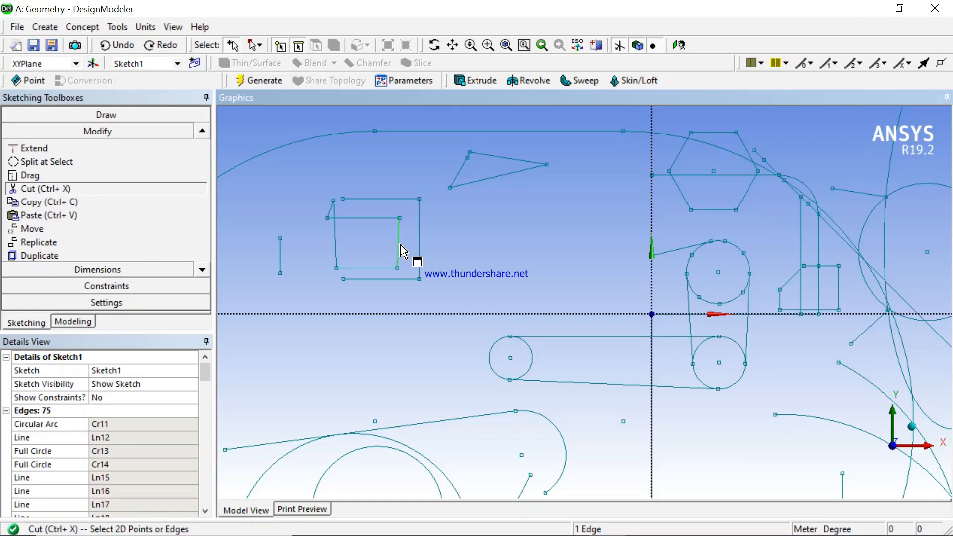
left_click(398, 247)
right_click(402, 242)
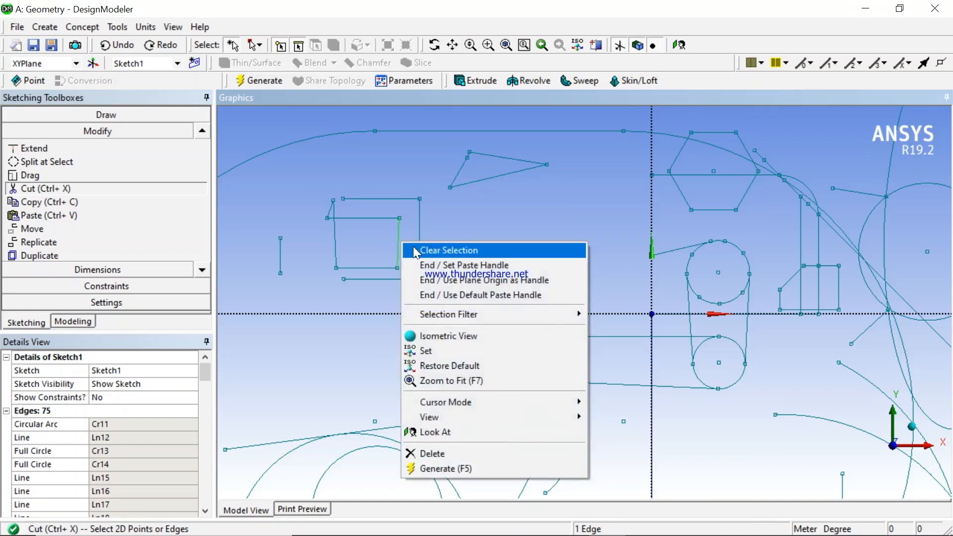
left_click(475, 266)
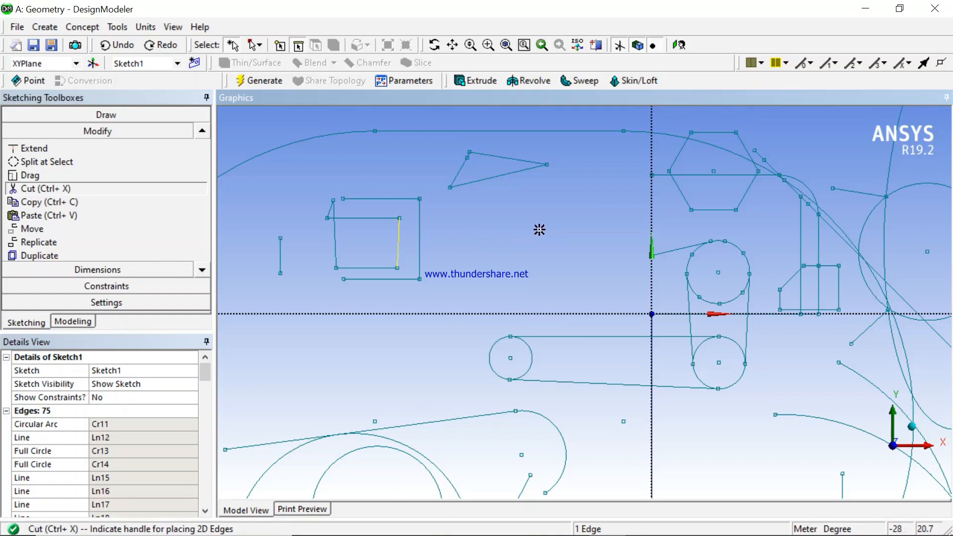
left_click(551, 165)
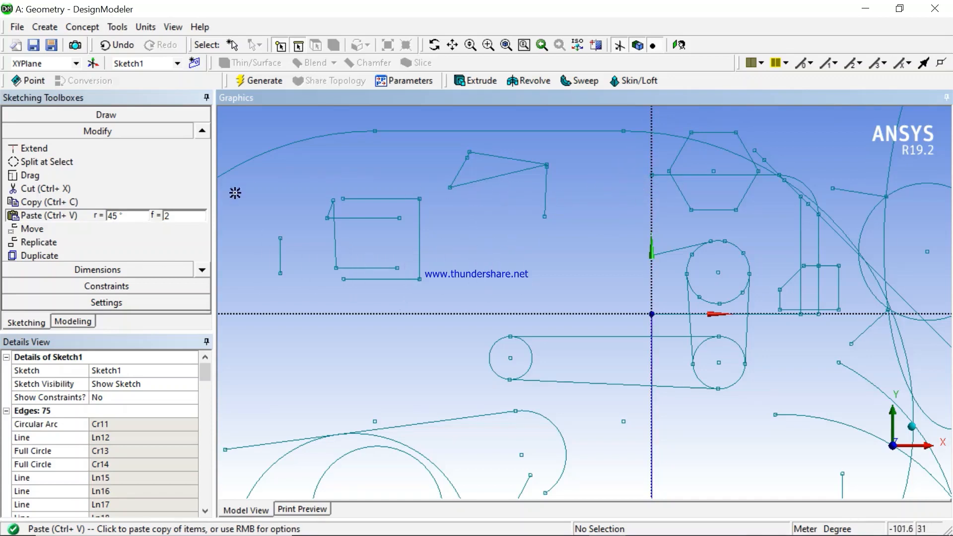
Copy the outer rectangle's right edge with a set paste handle, pasting one copy at the triangle's lower corner and another beside it
left_click(68, 202)
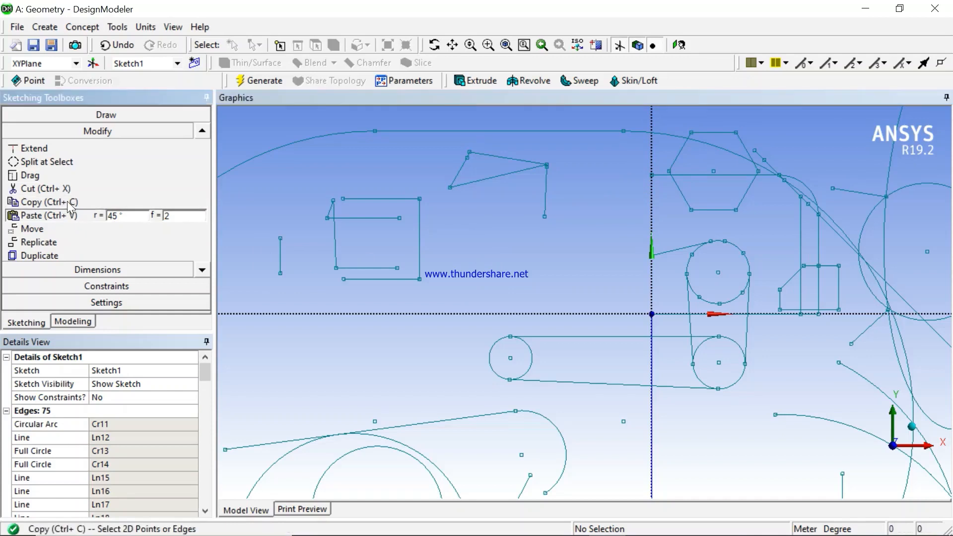
left_click(419, 243)
right_click(530, 231)
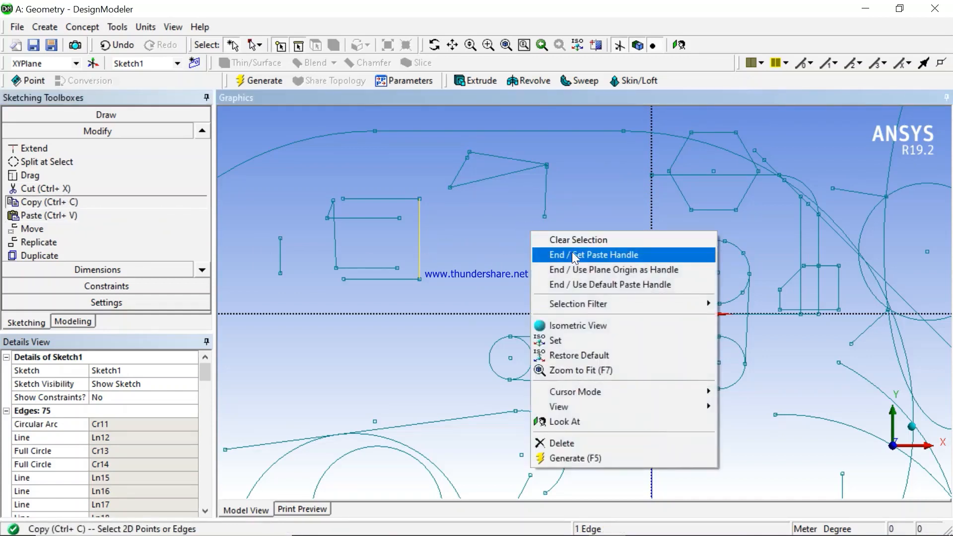
left_click(593, 256)
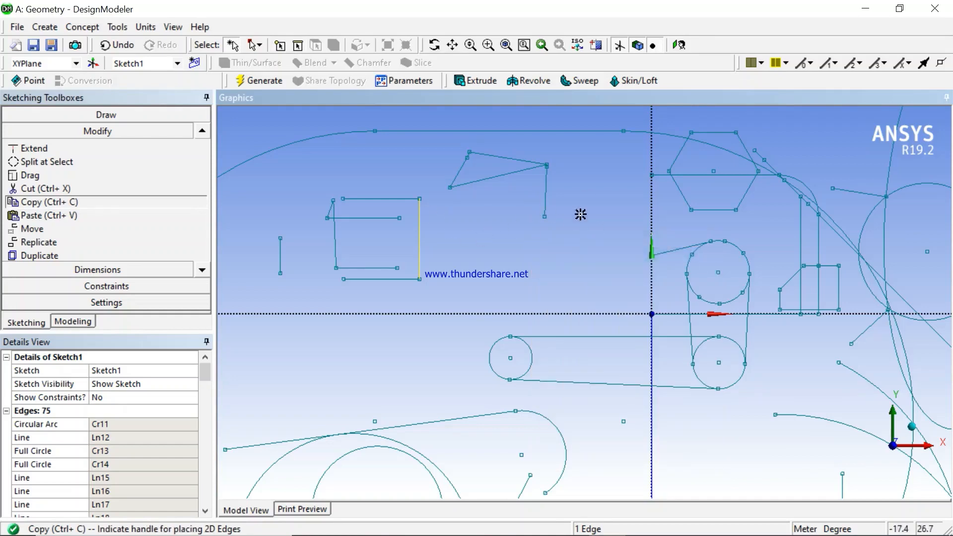
left_click(556, 234)
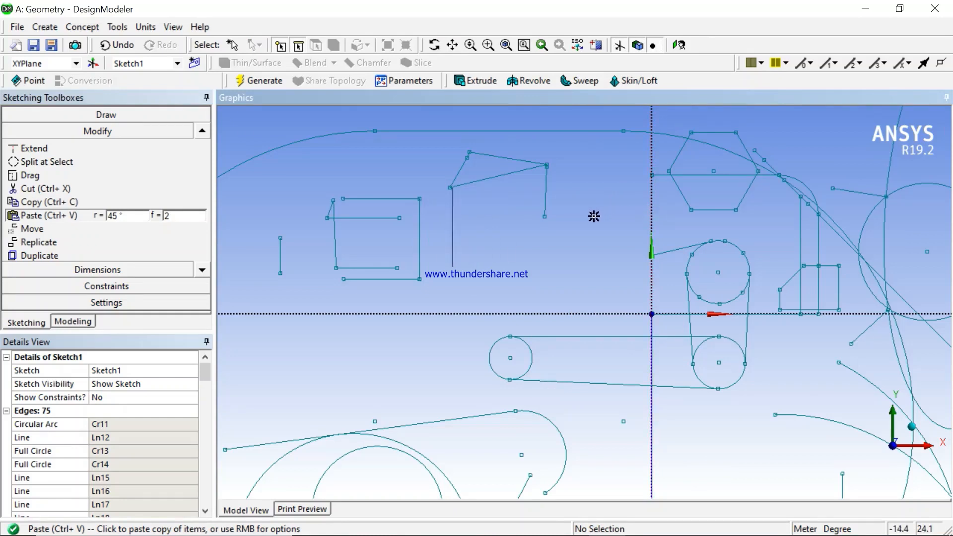
left_click(642, 235)
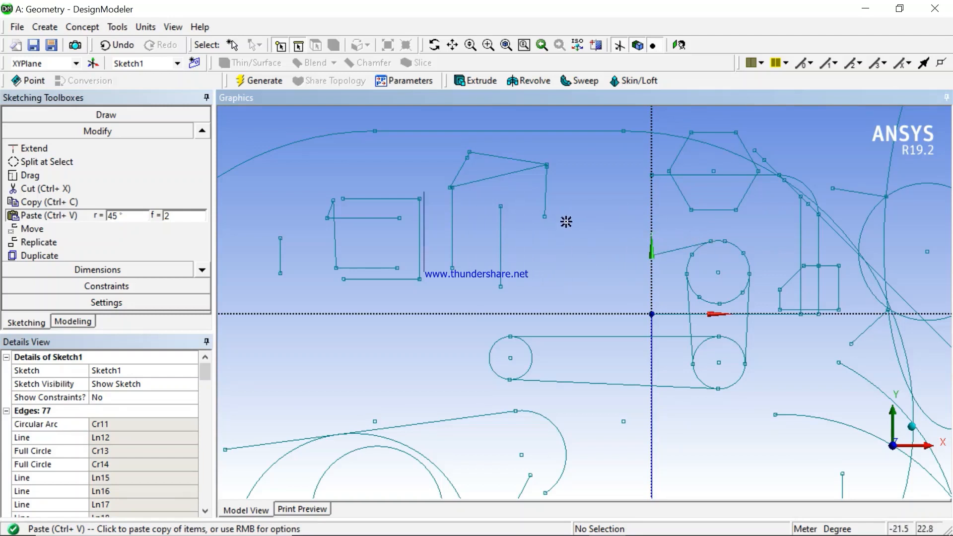
Move the freestanding vertical copy with a set paste handle, trying several positions across the sketch, including one below the horizontal axis
left_click(71, 229)
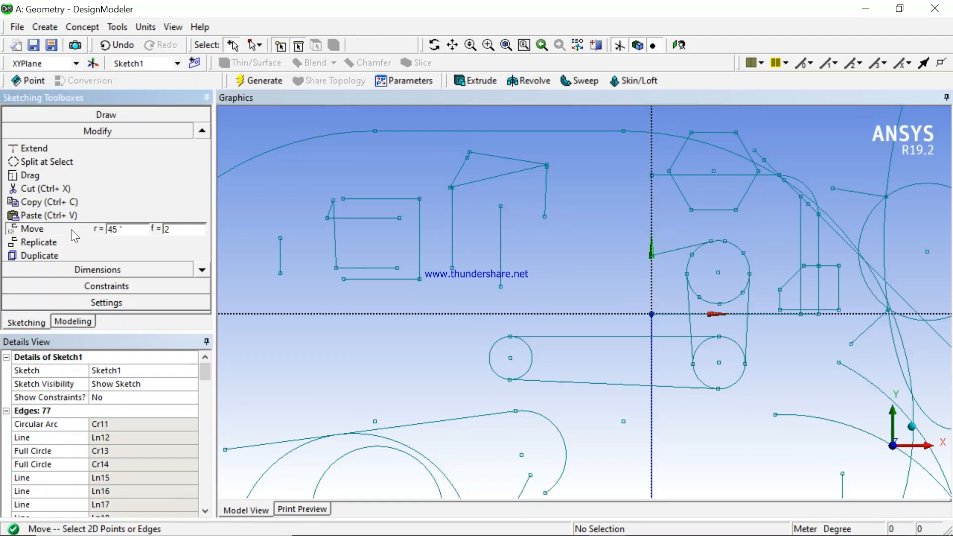
left_click(501, 256)
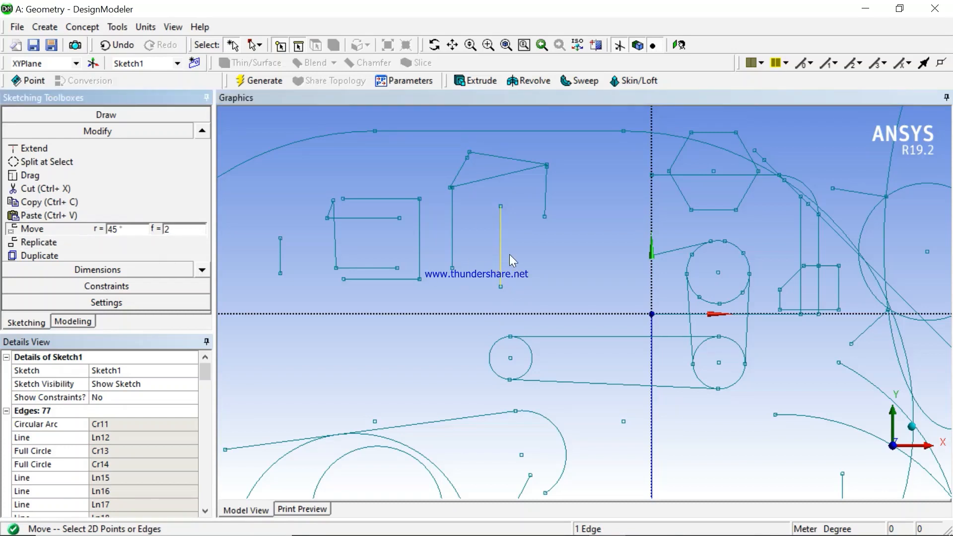
right_click(501, 254)
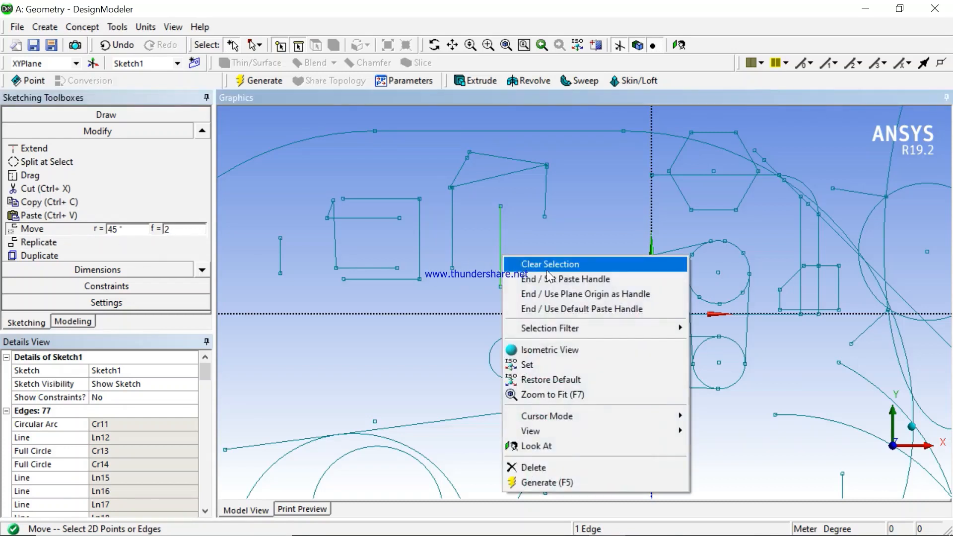
left_click(570, 277)
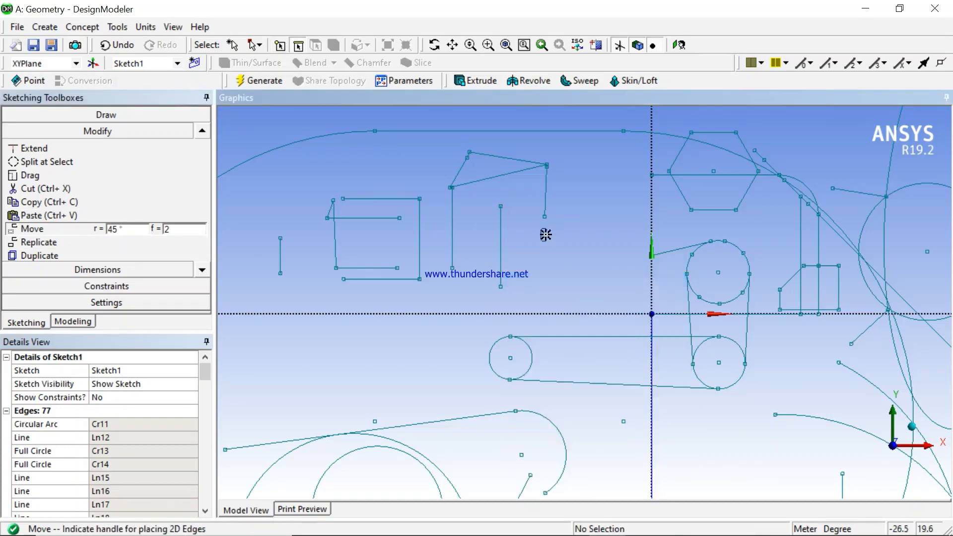
left_click(620, 205)
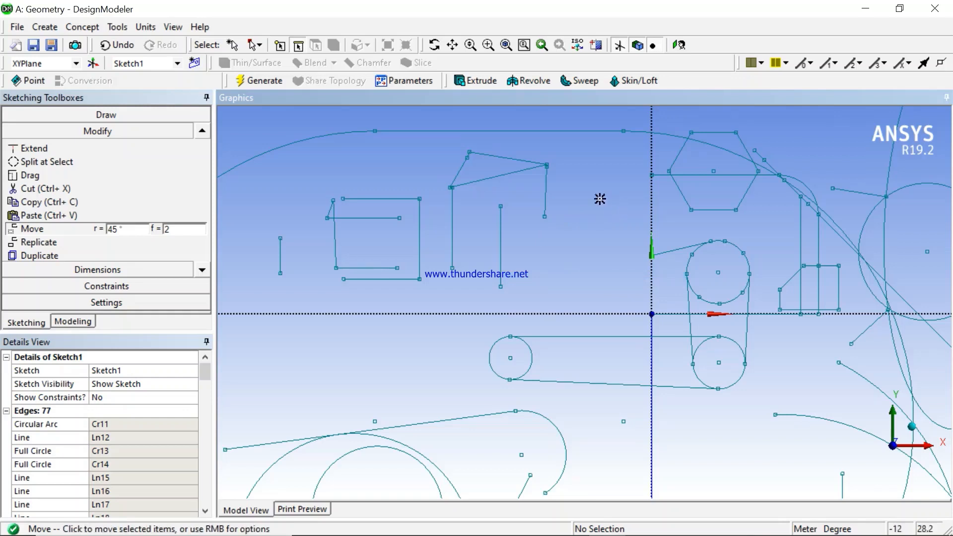
left_click(713, 178)
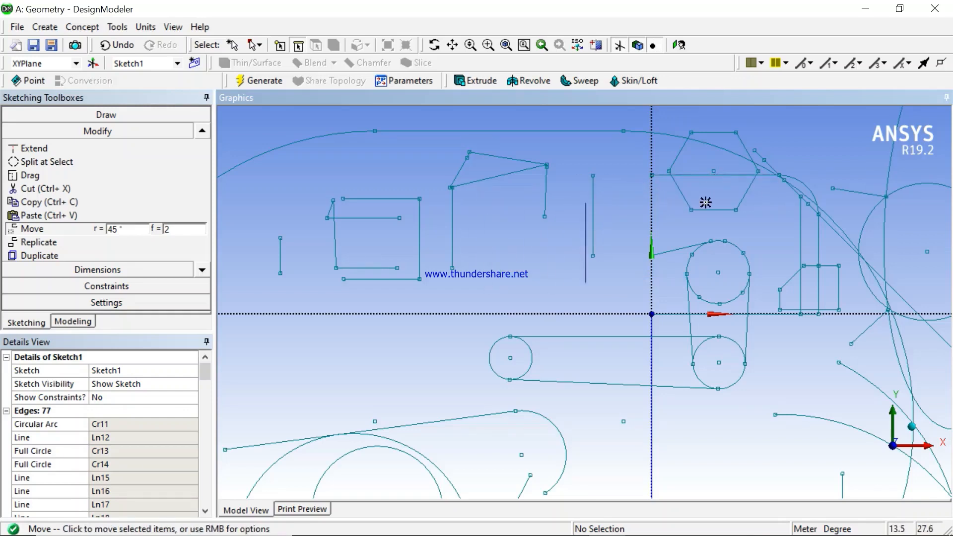
left_click(618, 203)
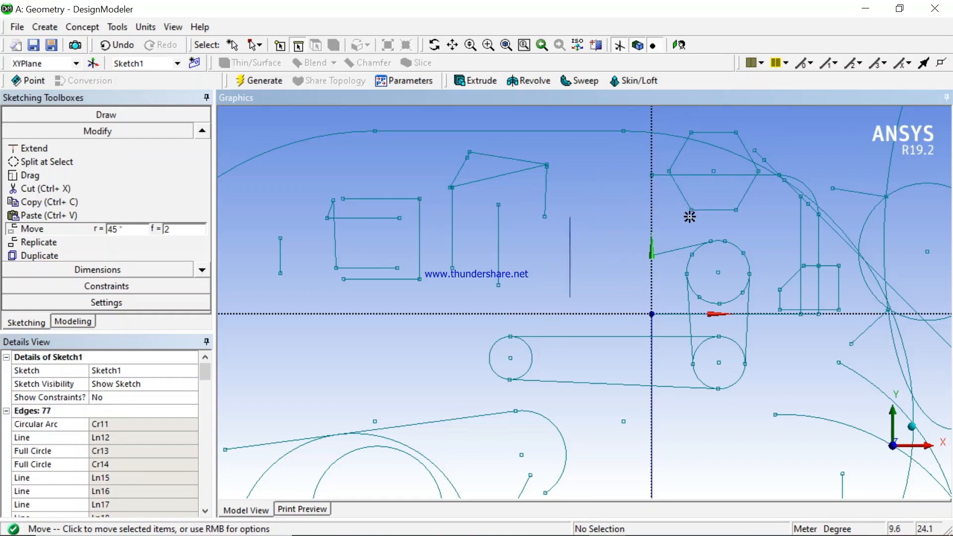
left_click(710, 186)
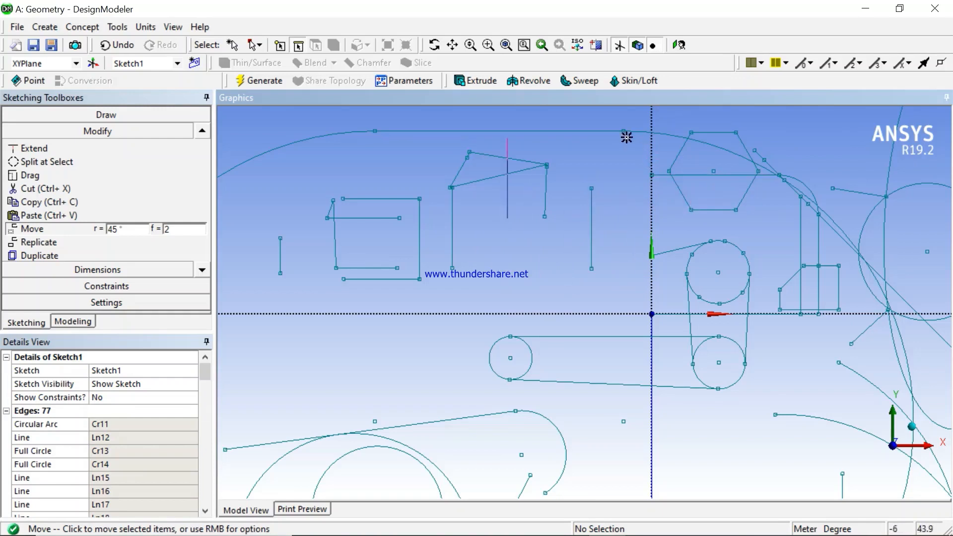
left_click(692, 162)
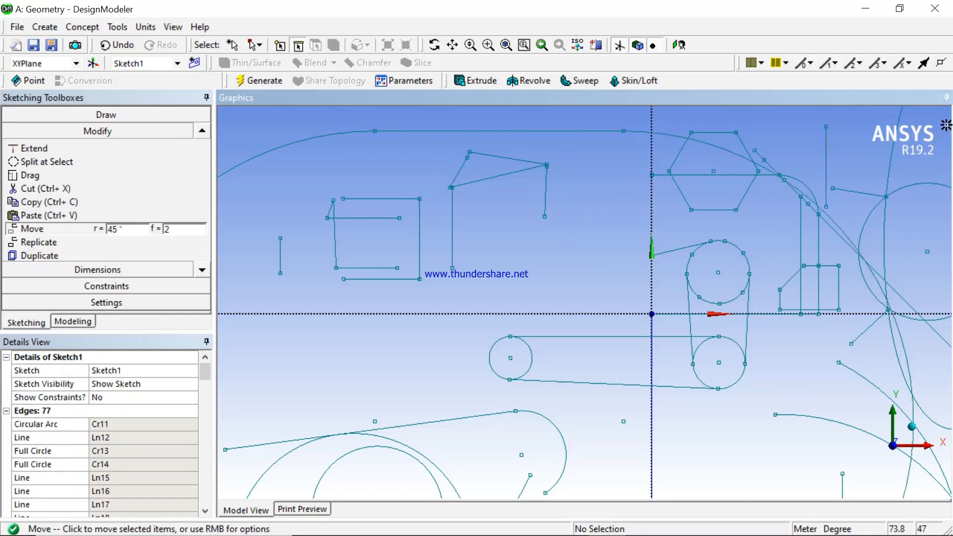
left_click(719, 212)
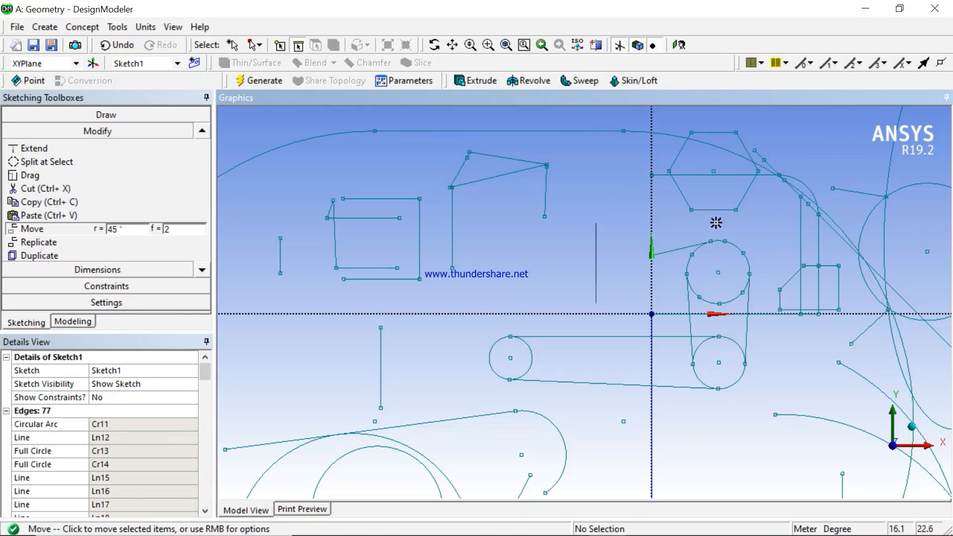
Keep moving the freestanding vertical copy through further positions, placing it just left of the vertical axis so it crosses the horizontal axis
left_click(480, 326)
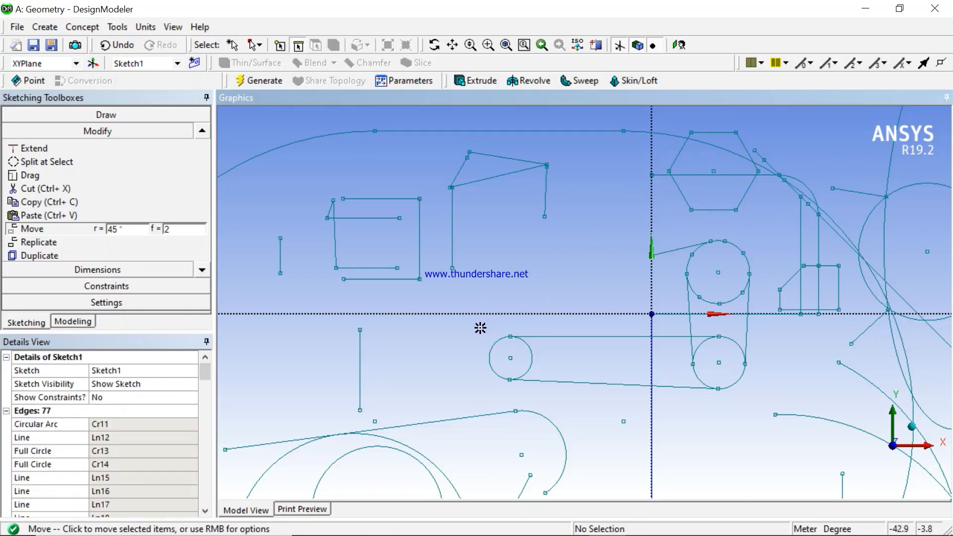
left_click(527, 324)
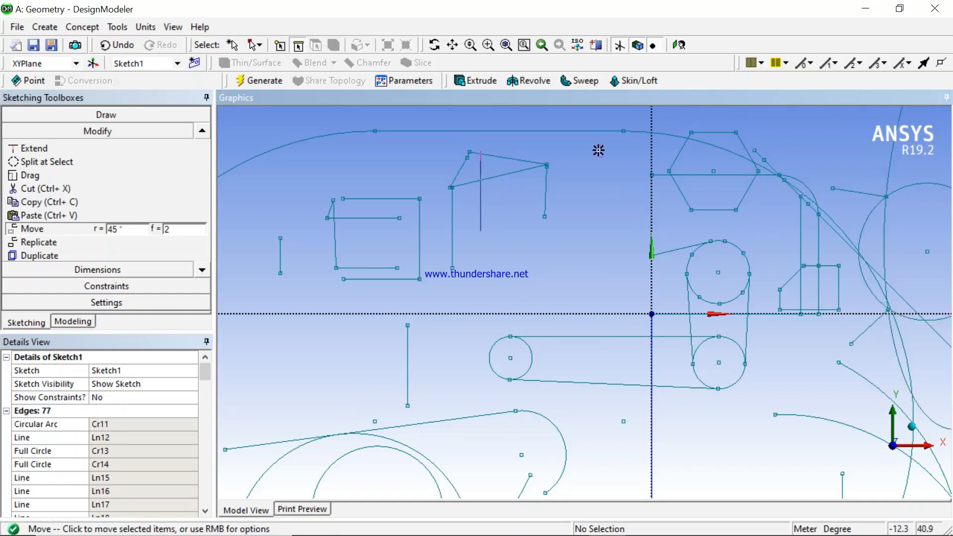
left_click(616, 208)
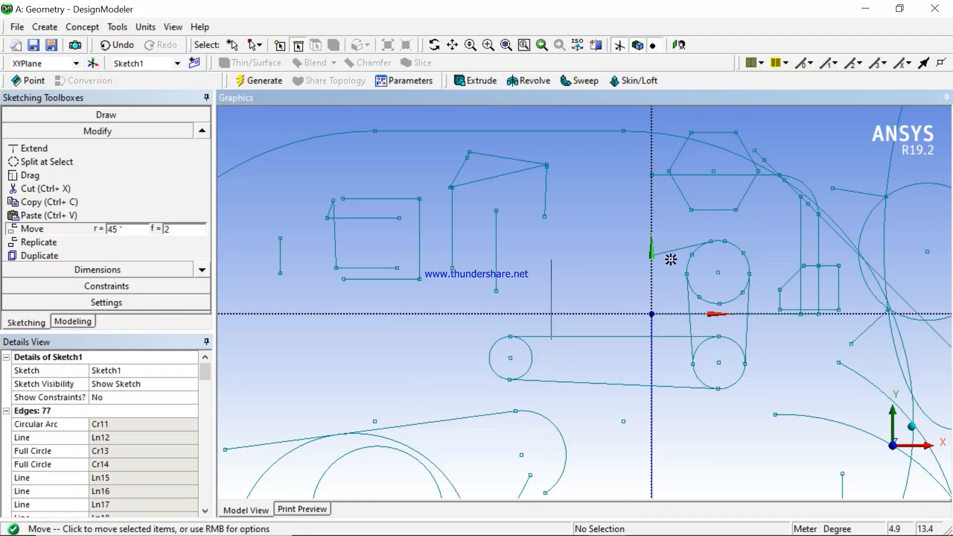
left_click(750, 244)
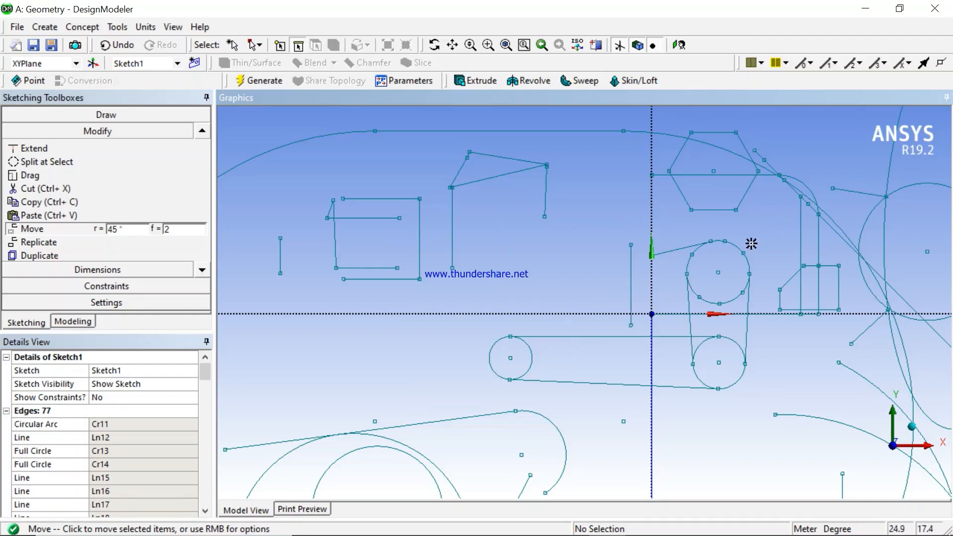
Replicate the short vertical line left of the open rectangles with a manually set paste handle, scattering eleven copies around the original
left_click(52, 243)
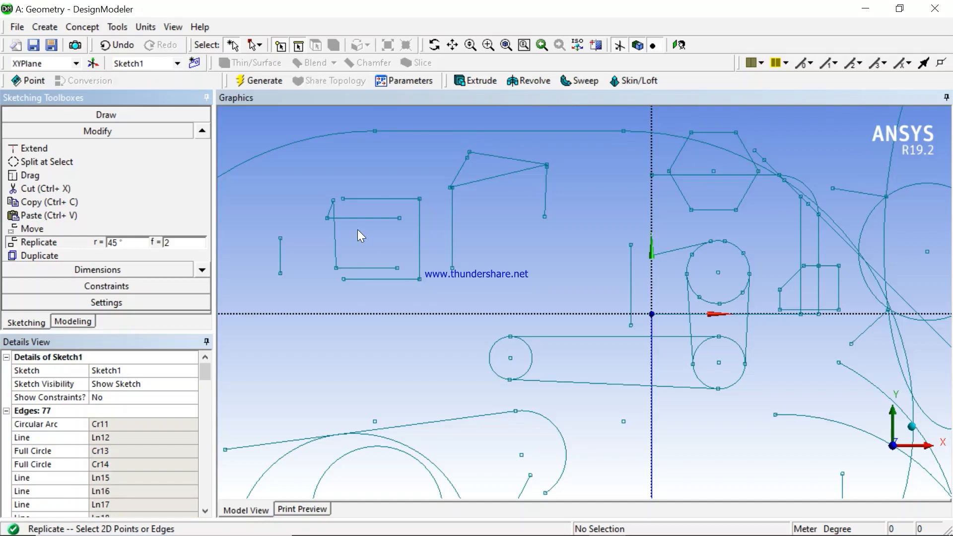
left_click(280, 260)
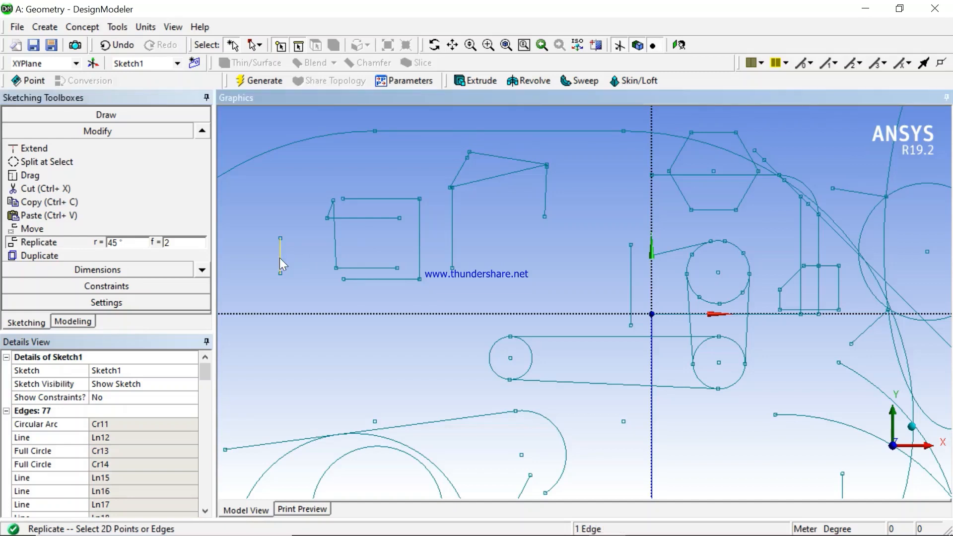
right_click(293, 257)
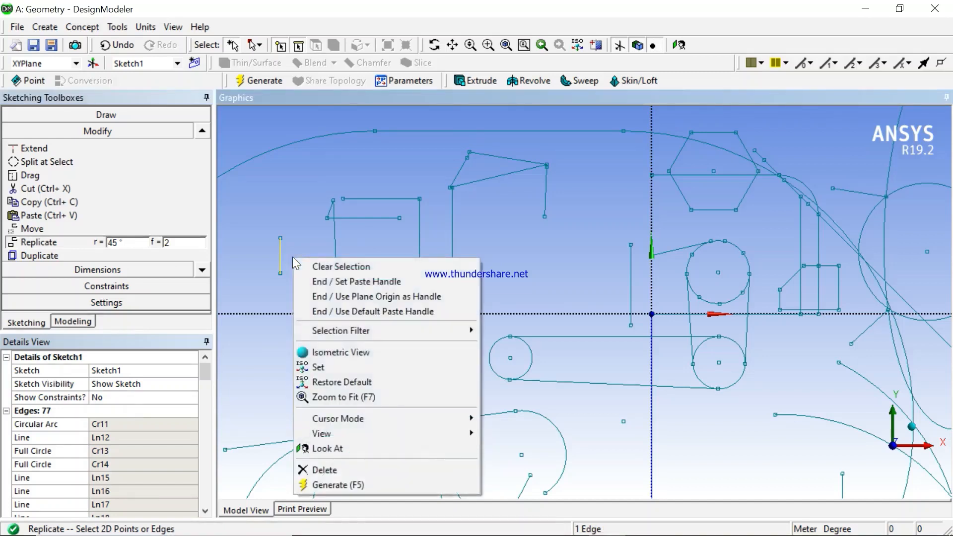
left_click(336, 282)
left_click(393, 174)
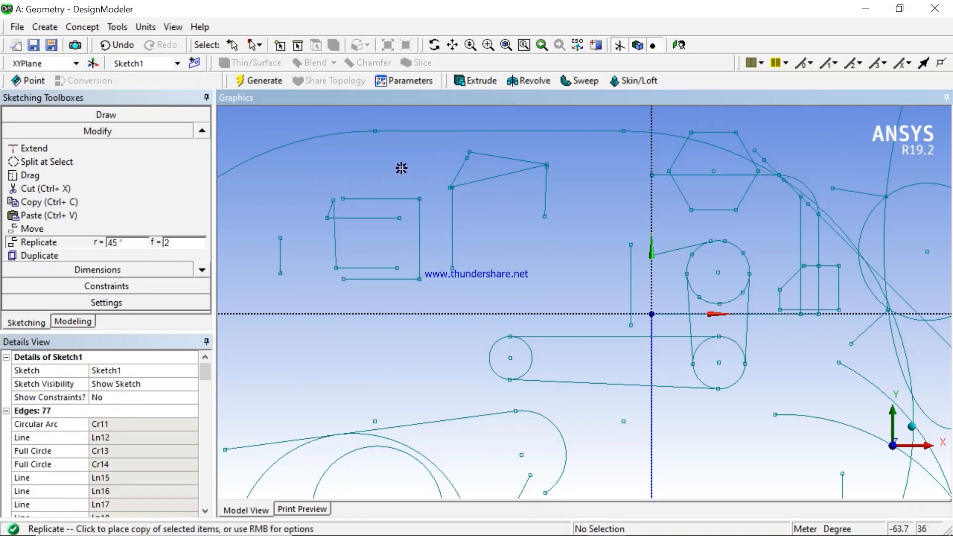
left_click(409, 124)
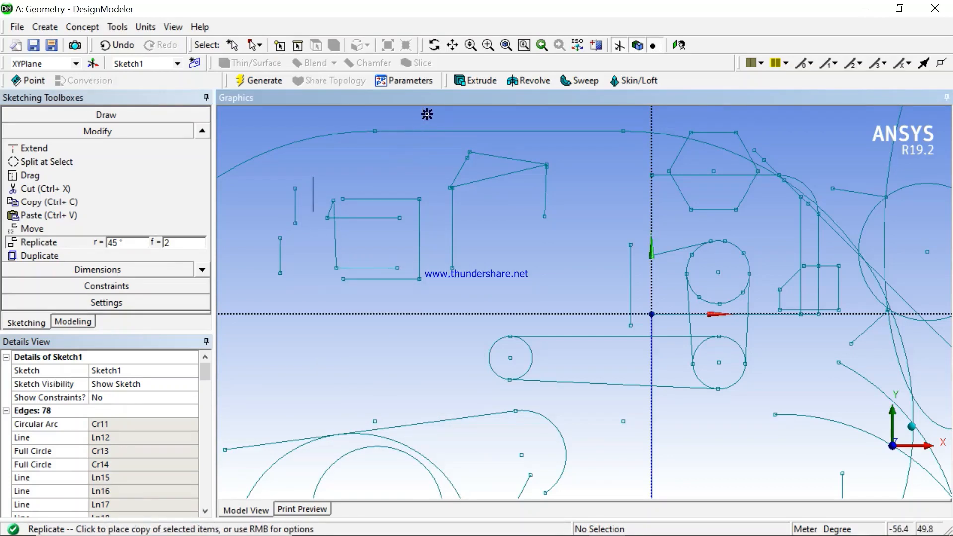
left_click(428, 114)
left_click(383, 131)
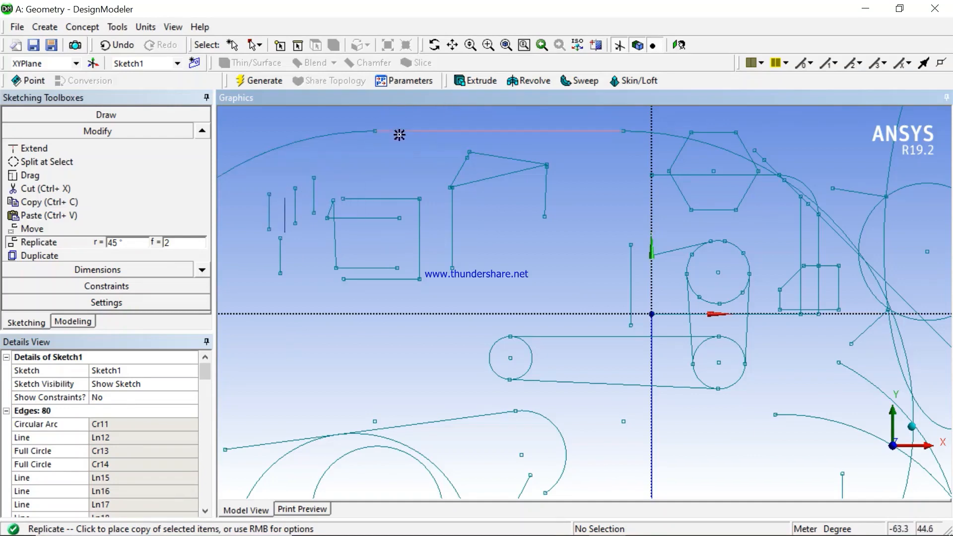
left_click(399, 132)
left_click(404, 160)
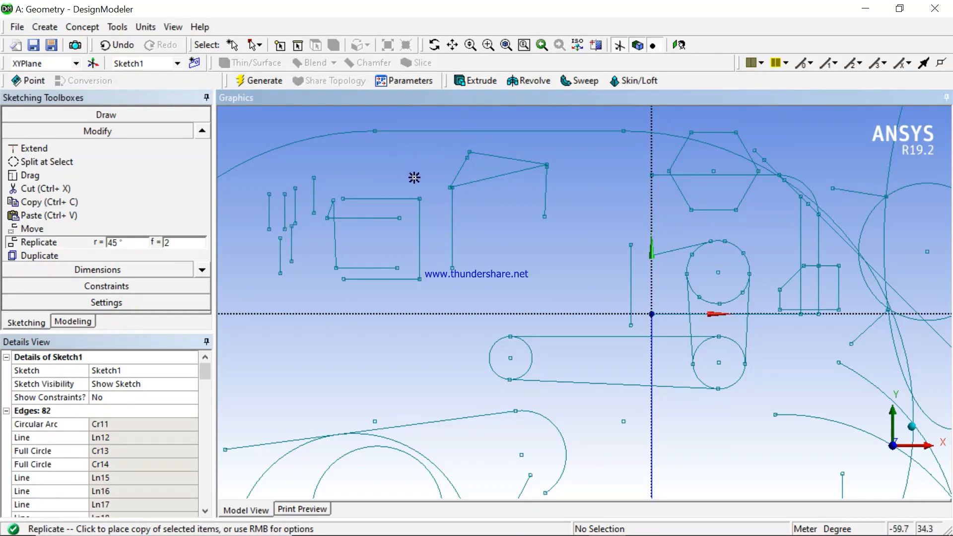
left_click(415, 178)
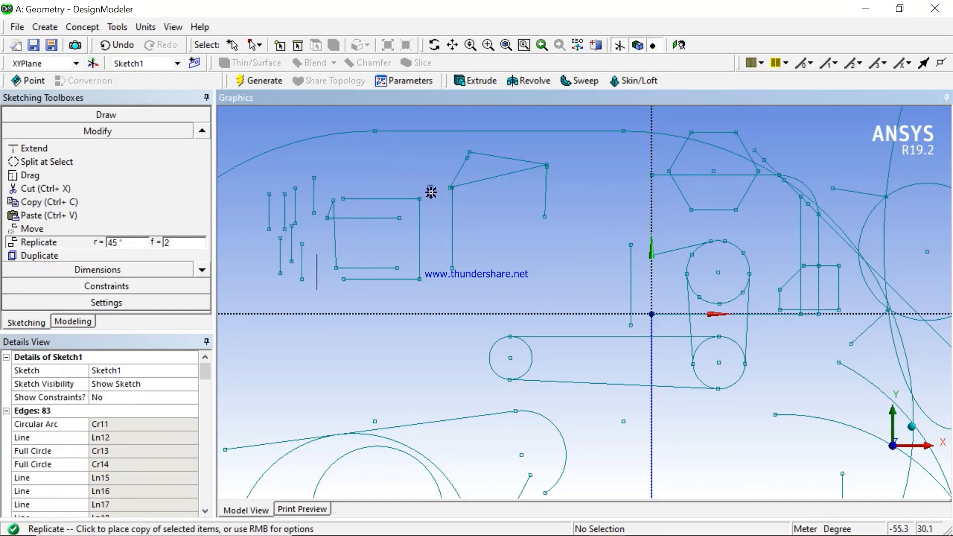
left_click(431, 192)
left_click(403, 228)
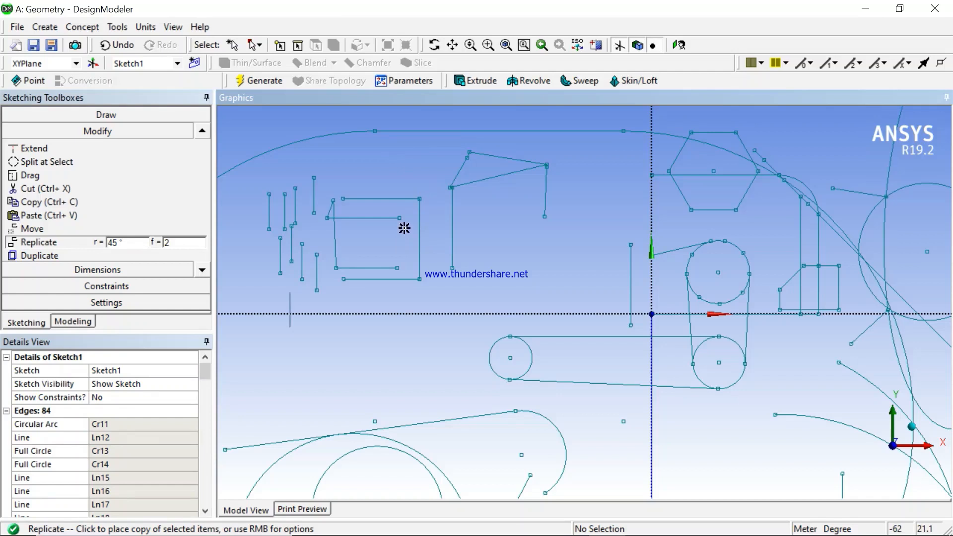
left_click(376, 219)
left_click(378, 177)
left_click(367, 165)
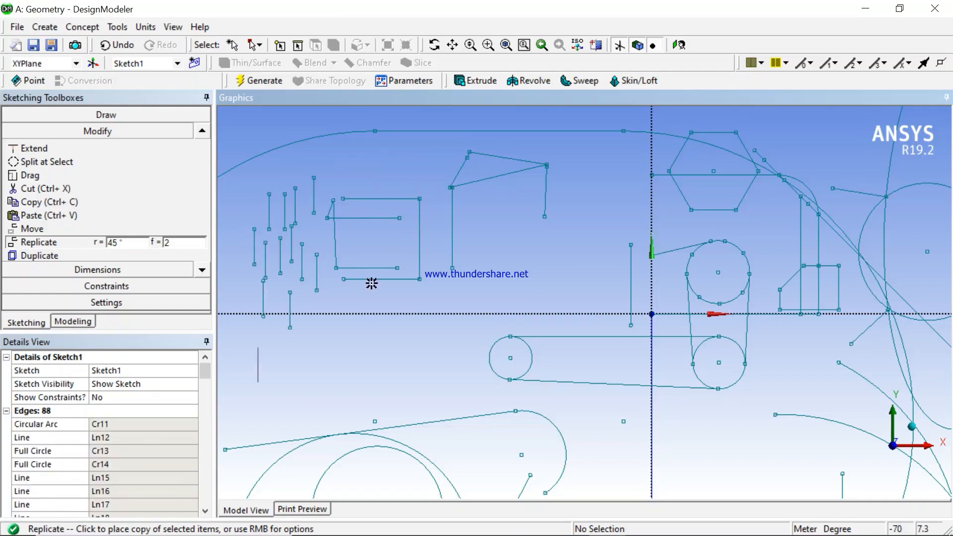
Offset the small circle at the left end of the long belt-like shape inward, placing one smaller concentric circle inside it
left_click(198, 272)
left_click(199, 272)
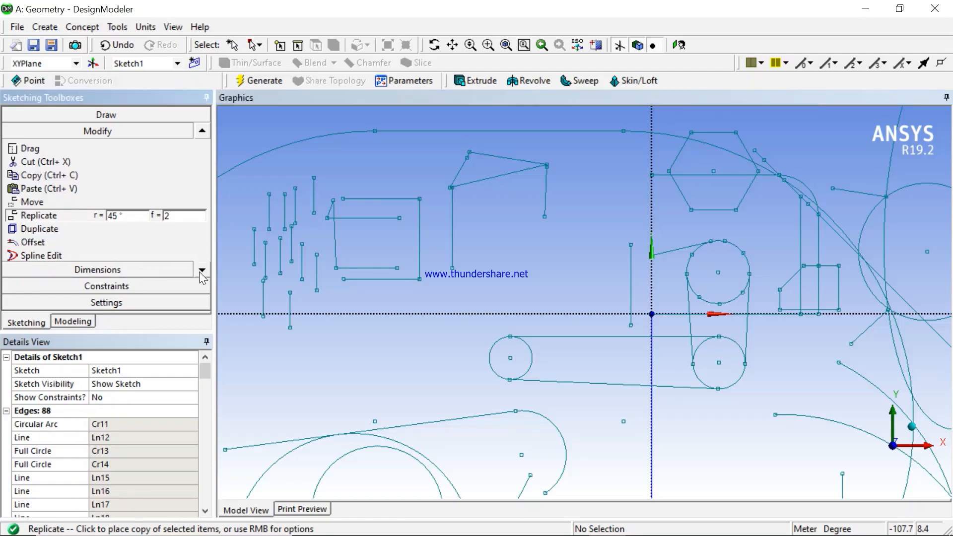
left_click(42, 232)
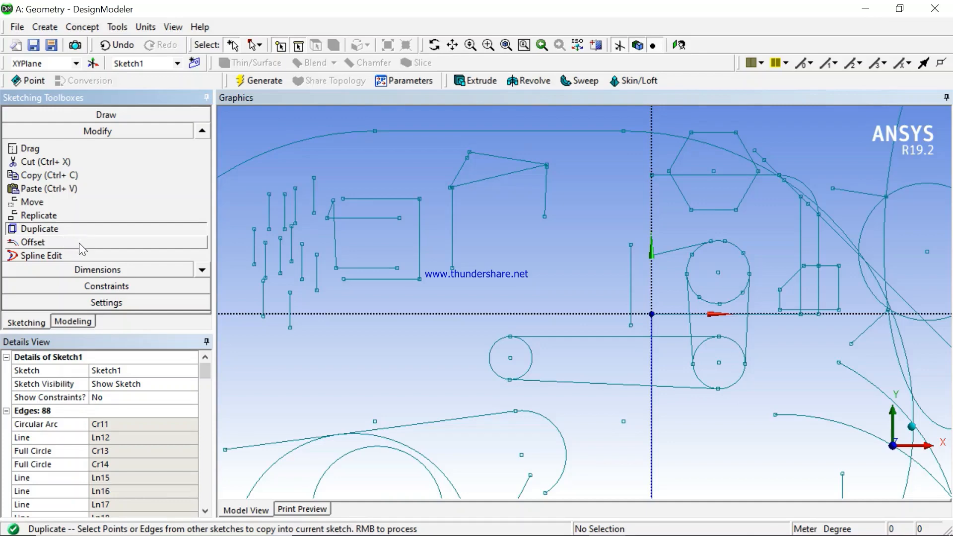
left_click(42, 246)
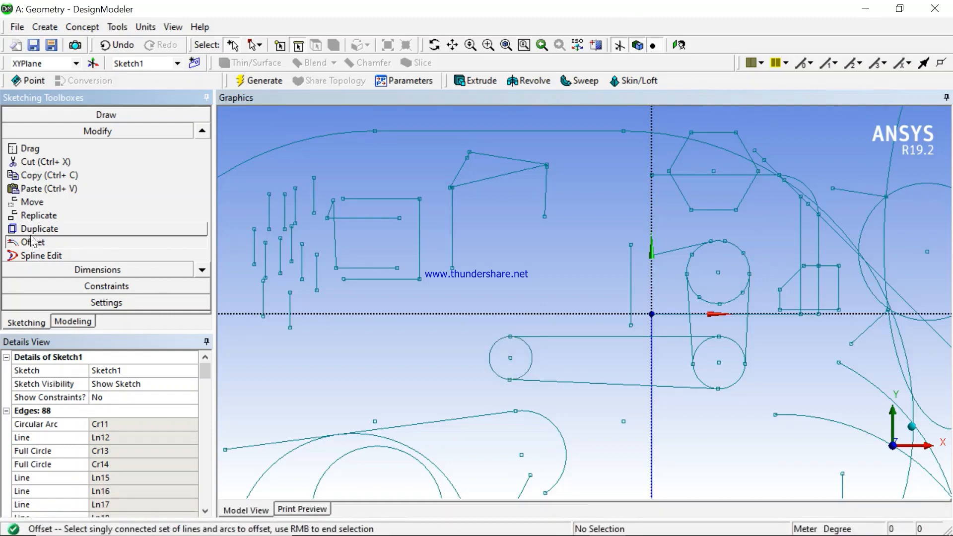
left_click(498, 340)
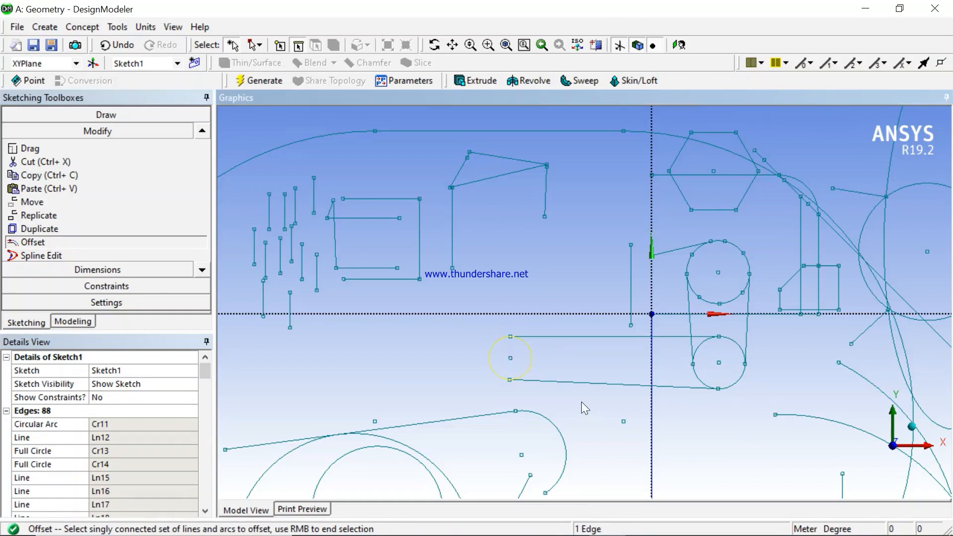
right_click(540, 352)
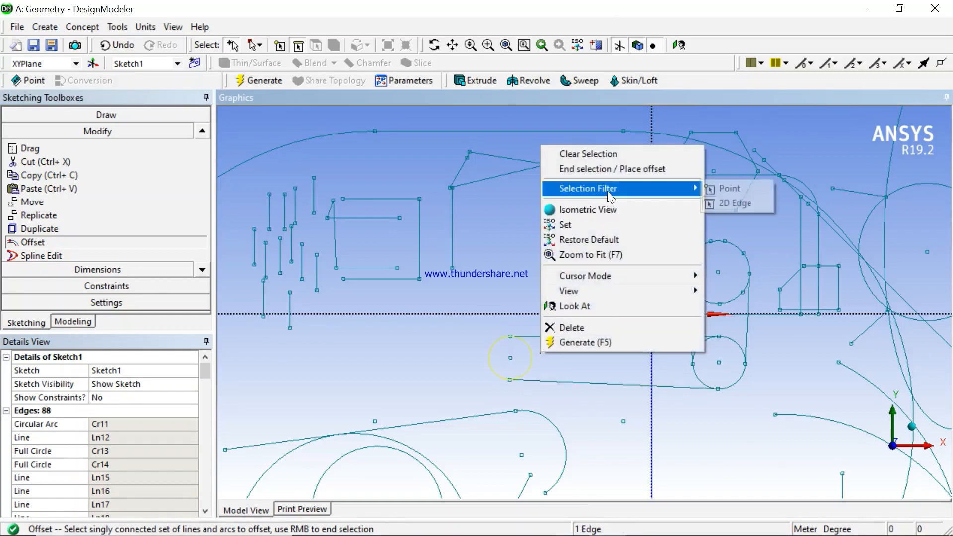
left_click(612, 169)
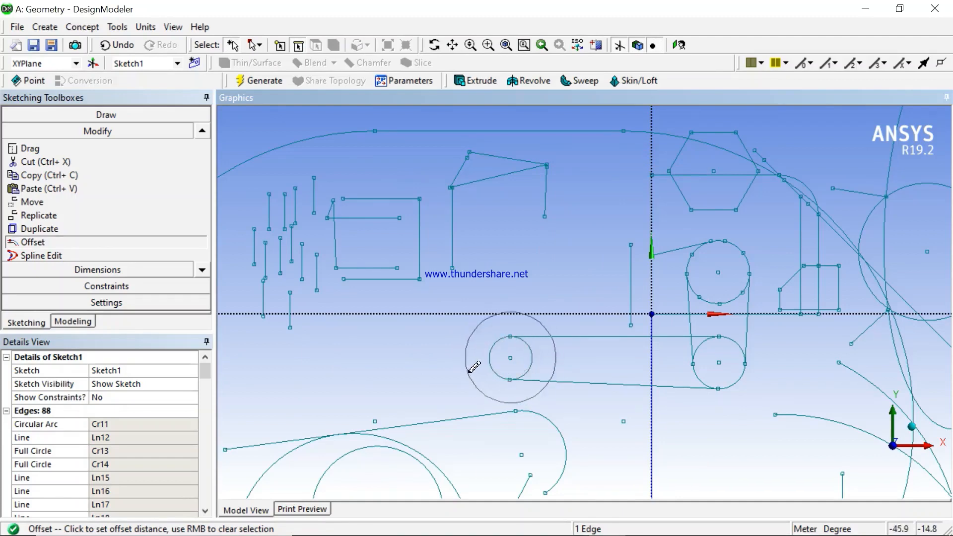
left_click(524, 361)
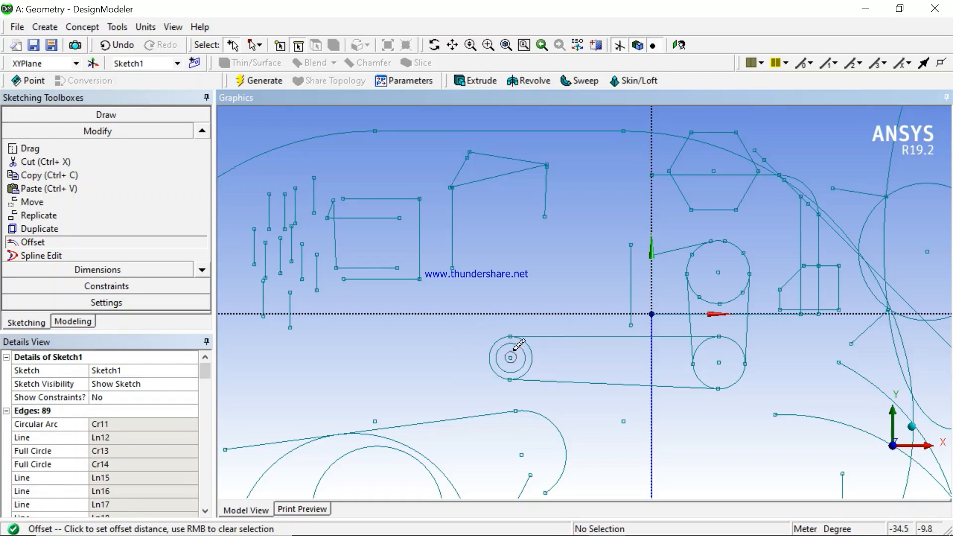
Continue offsetting outward around the small circle, placing seven progressively larger concentric circles, and end the Offset command
left_click(528, 326)
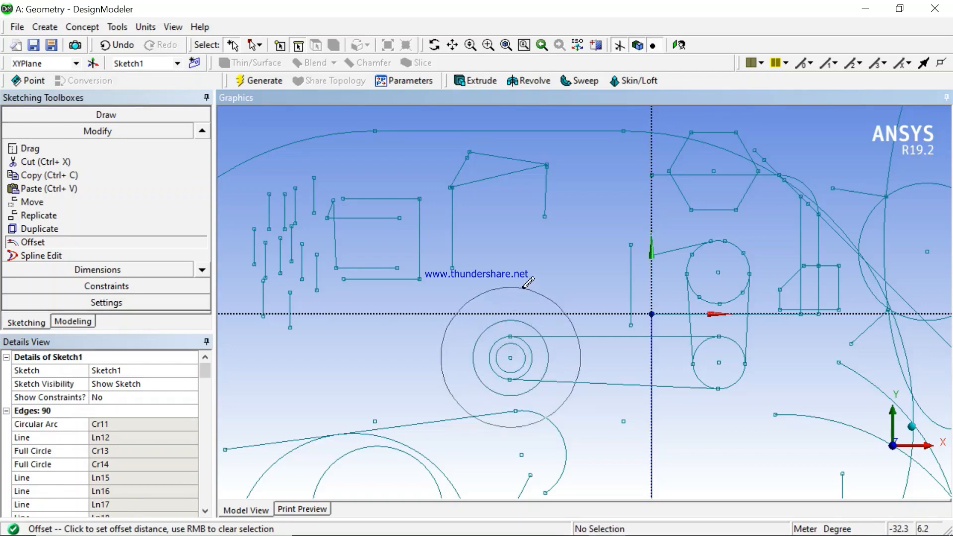
left_click(525, 284)
left_click(529, 262)
left_click(527, 245)
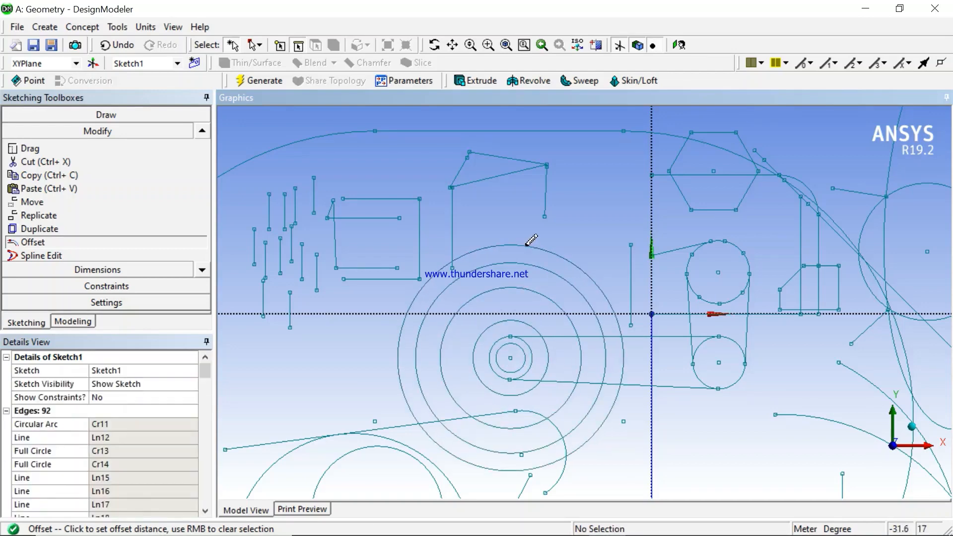
left_click(532, 221)
left_click(531, 209)
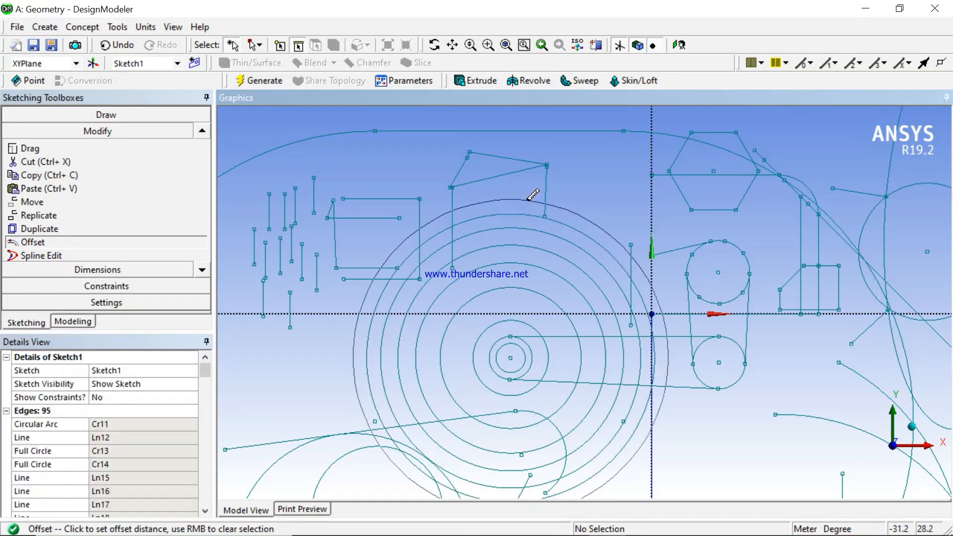
left_click(533, 194)
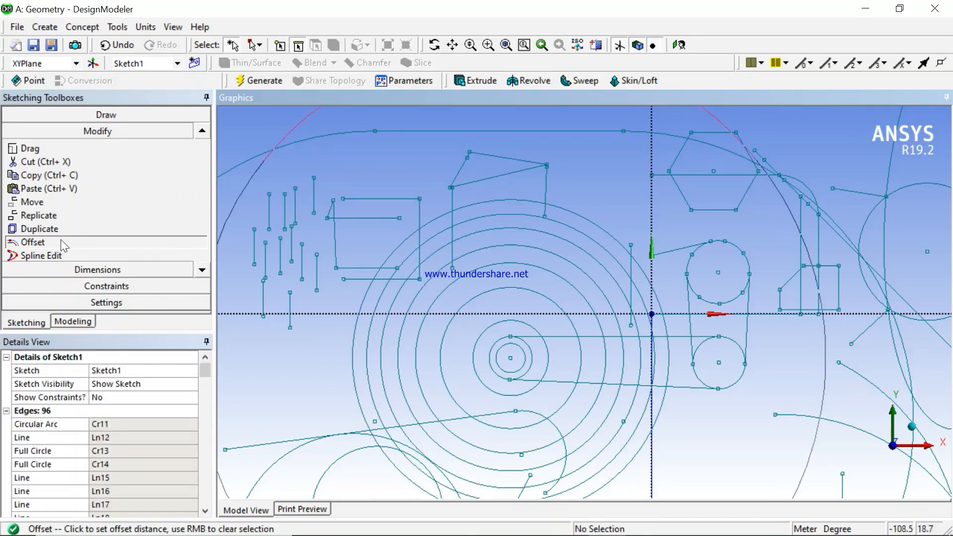
right_click(579, 216)
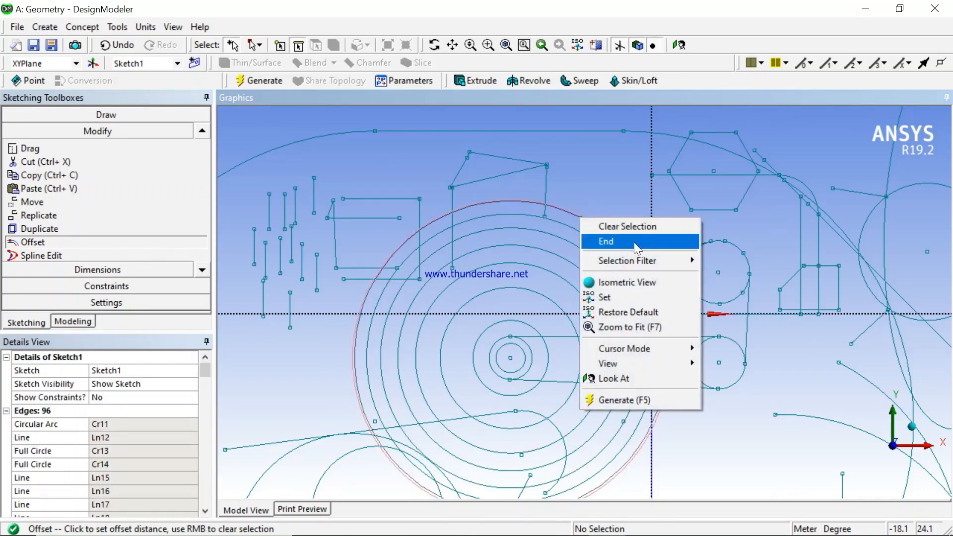
left_click(633, 228)
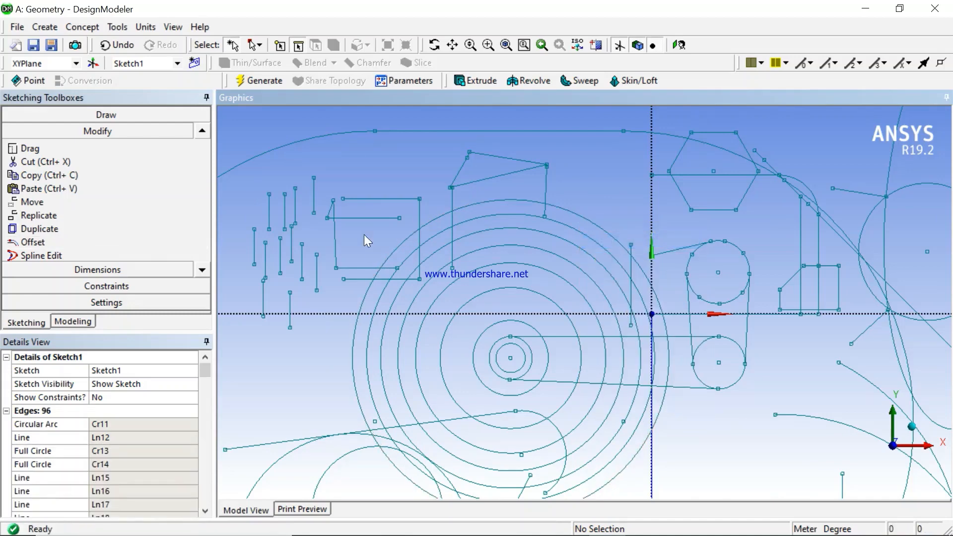
Offset the uppermost short vertical line to its right, placing six parallel copies across the top of the open rectangles
left_click(48, 242)
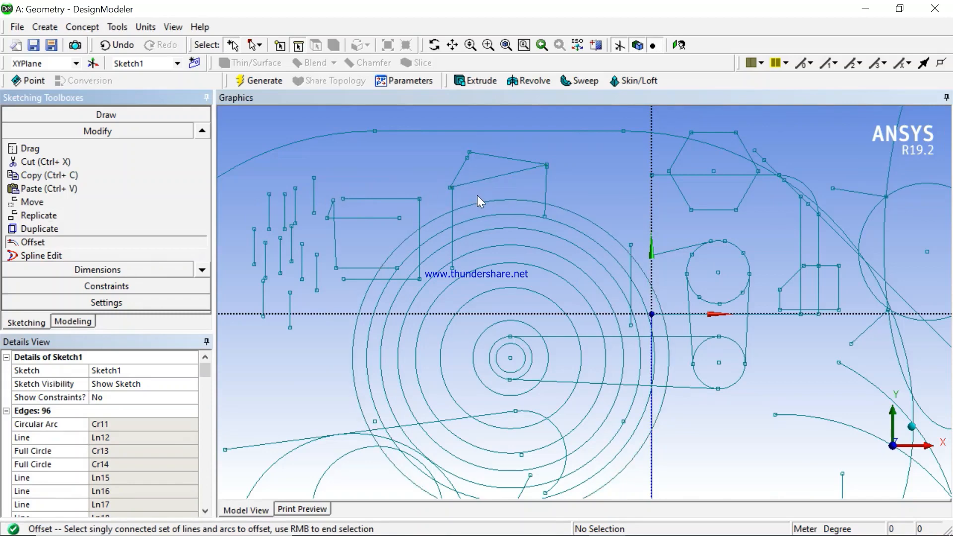
left_click(316, 200)
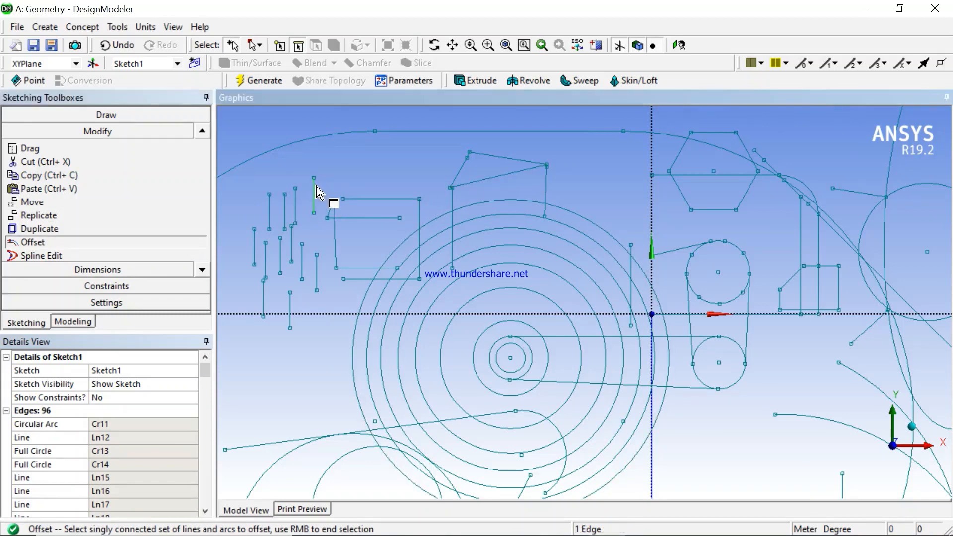
right_click(328, 189)
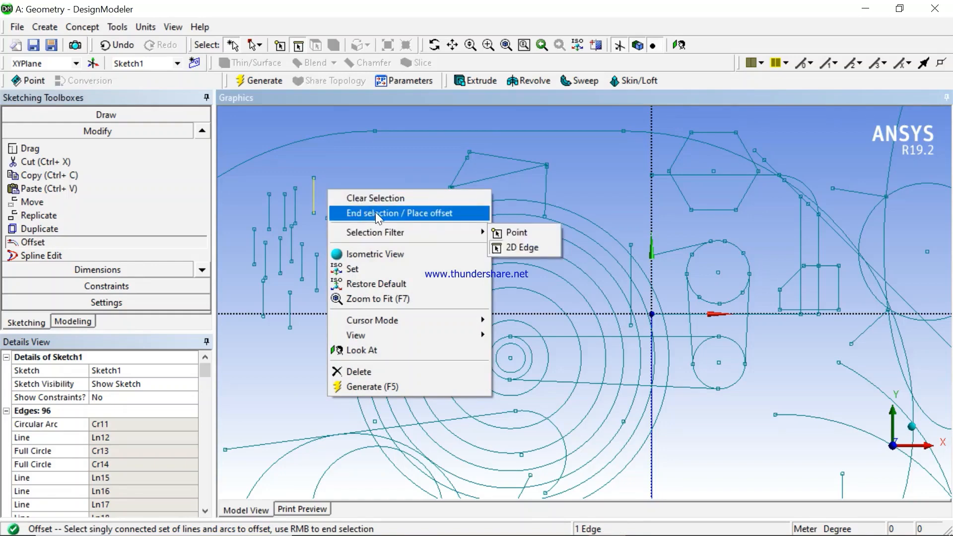
left_click(375, 213)
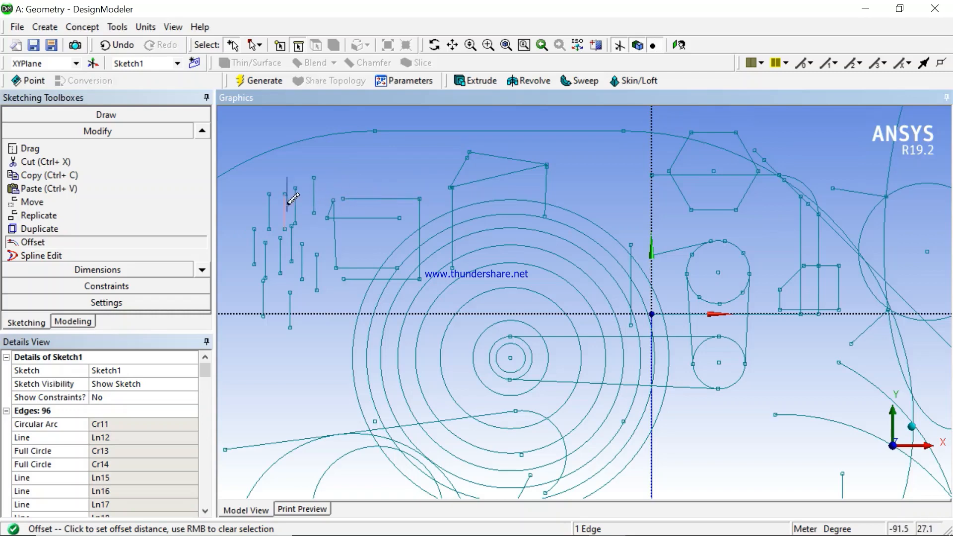
left_click(329, 197)
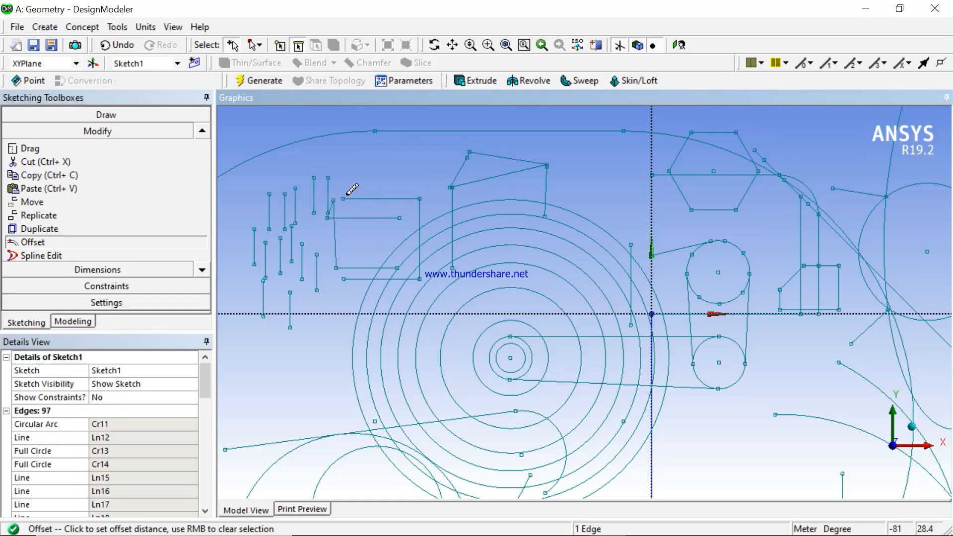
left_click(348, 194)
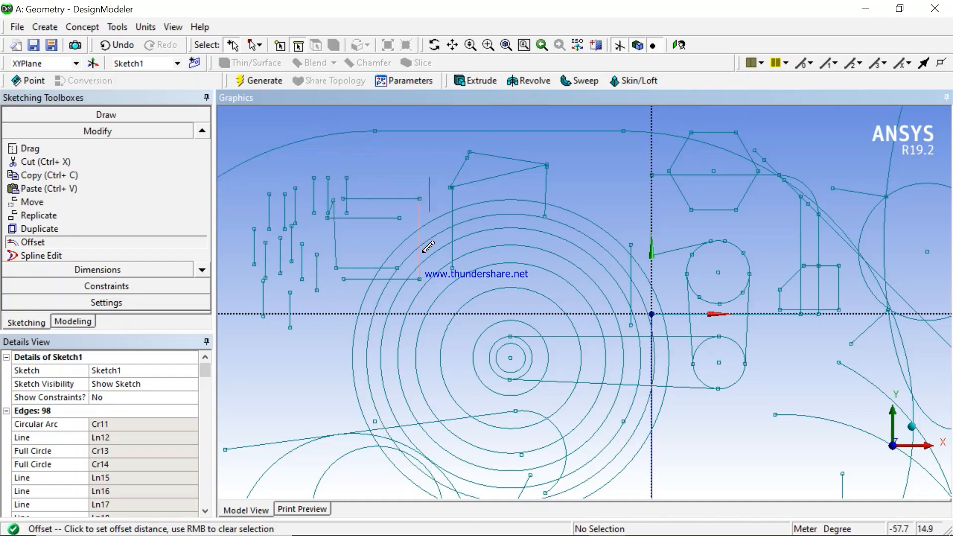
left_click(356, 238)
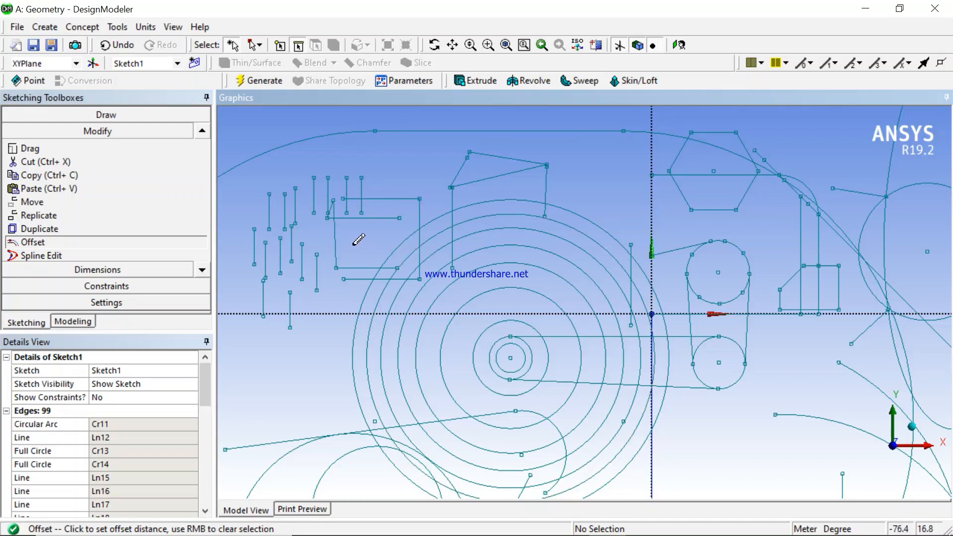
left_click(378, 213)
left_click(394, 207)
left_click(410, 203)
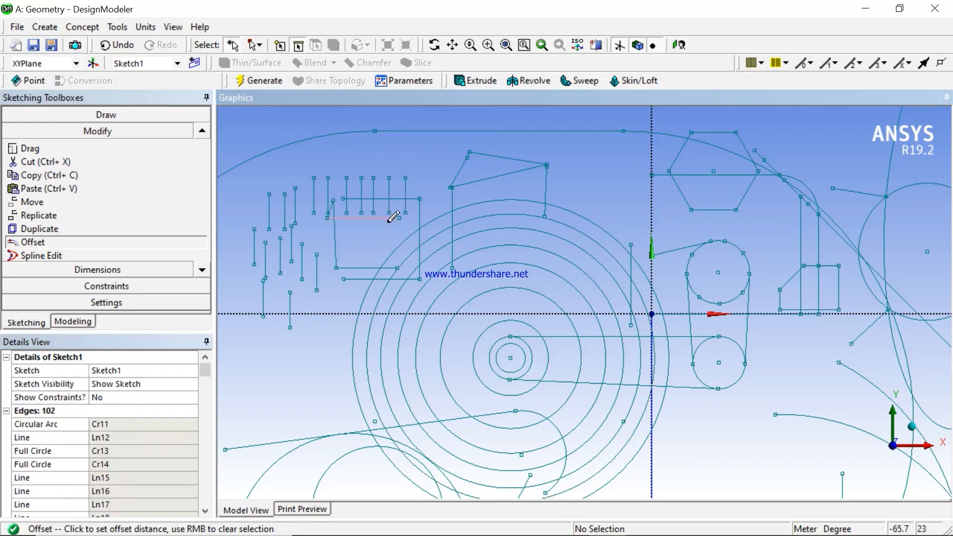
Reshape the large zigzag spline with Spline Edit by moving its right-hand bend's fit point inward and downward
left_click(56, 255)
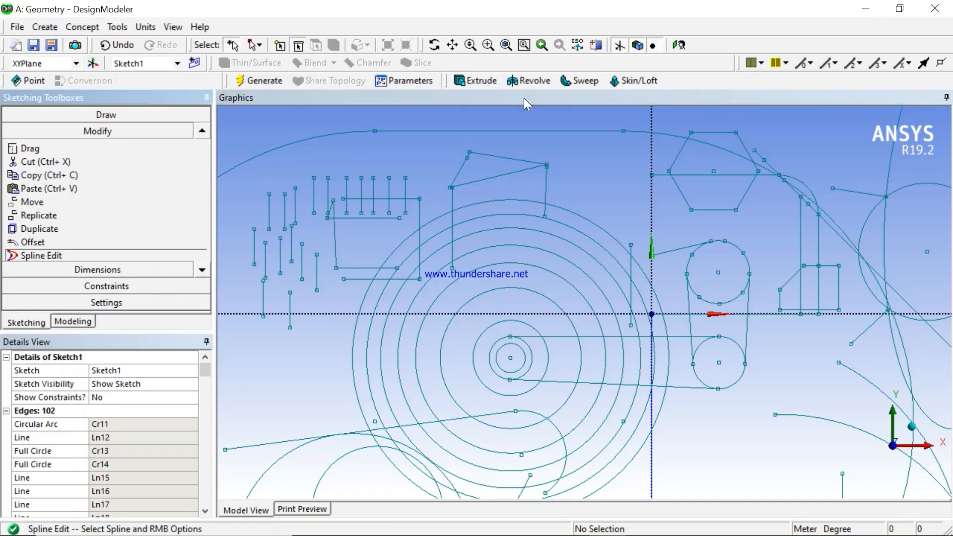
scroll(552, 138, "down", 5)
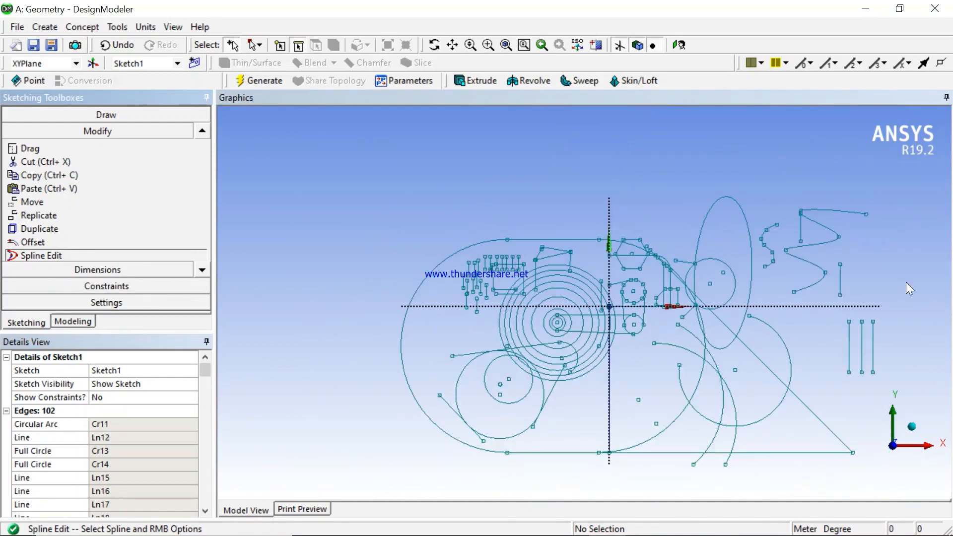
left_click(452, 44)
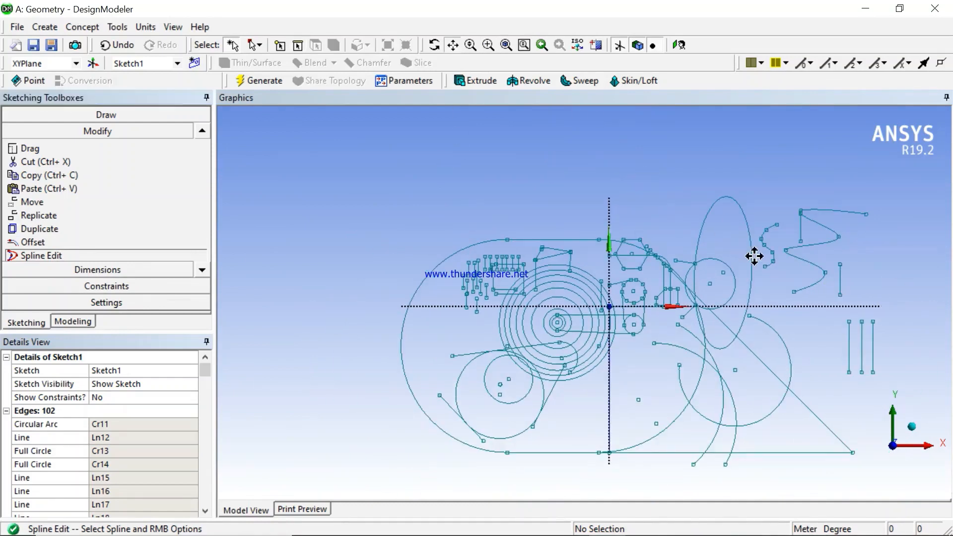
mouse_move(755, 255)
left_mouse_down()
mouse_move(462, 291)
mouse_move(495, 271)
left_mouse_up()
scroll(495, 271, "up", 5)
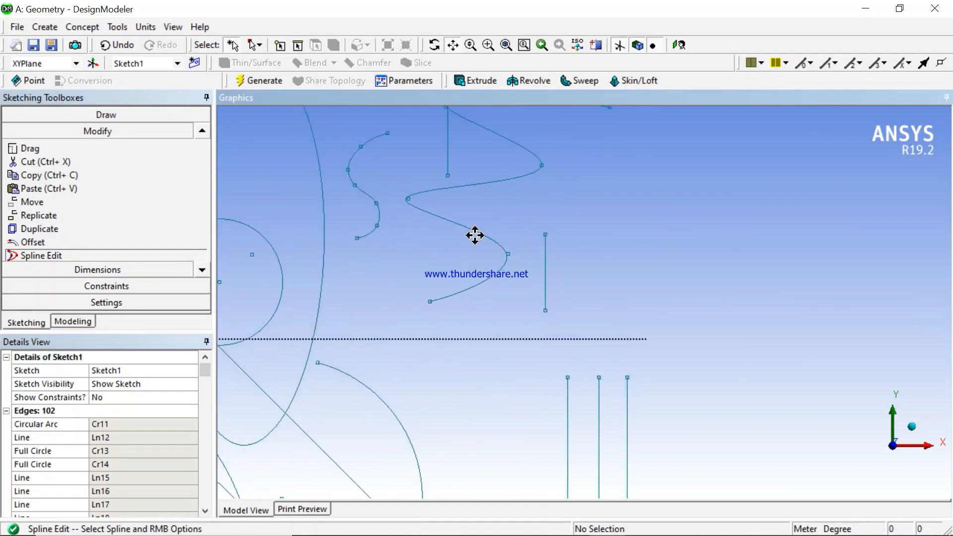
mouse_move(475, 234)
left_mouse_down()
mouse_move(511, 315)
mouse_move(543, 320)
left_mouse_up()
scroll(510, 314, "up", 2)
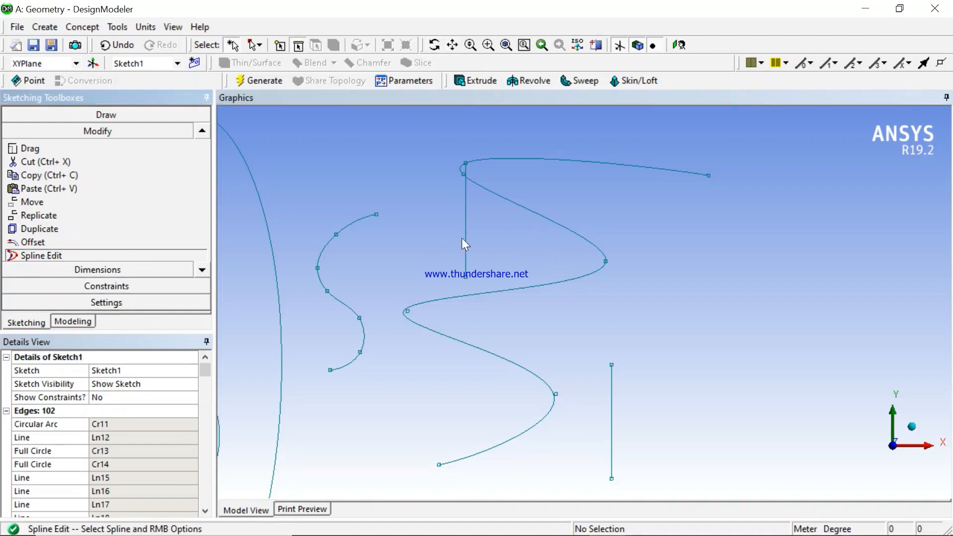
left_click(556, 222)
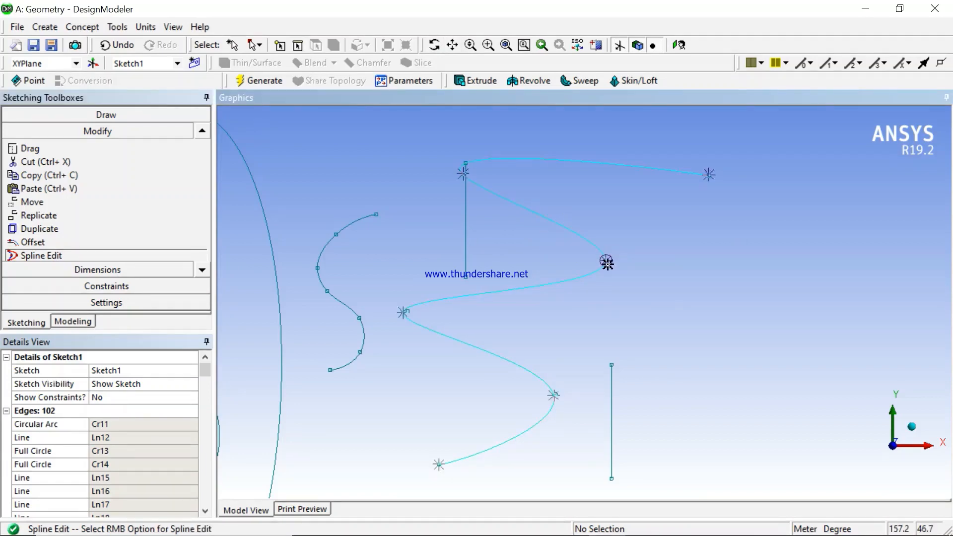
left_click_drag(607, 260, 572, 293)
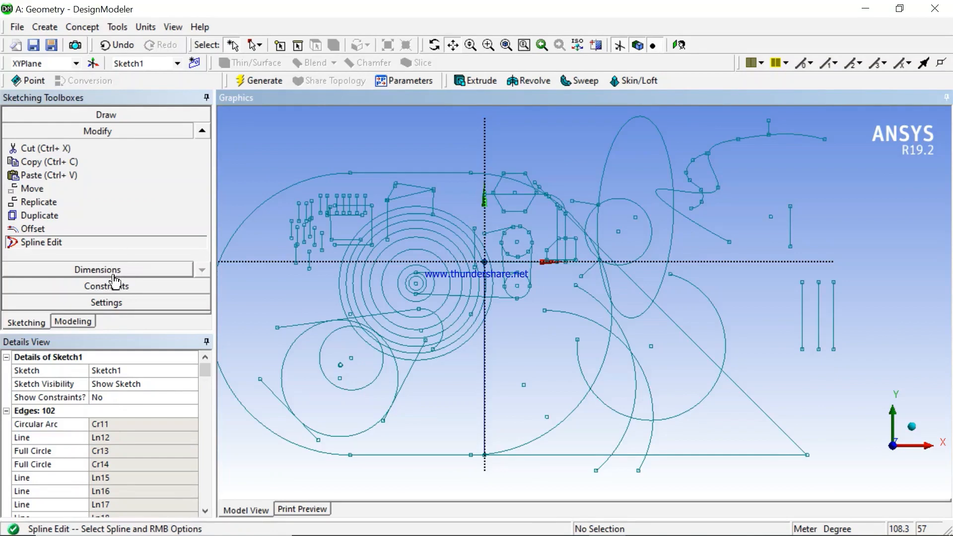
Add a General diameter dimension to the circle below the X axis and set it to 30 m
left_click(107, 269)
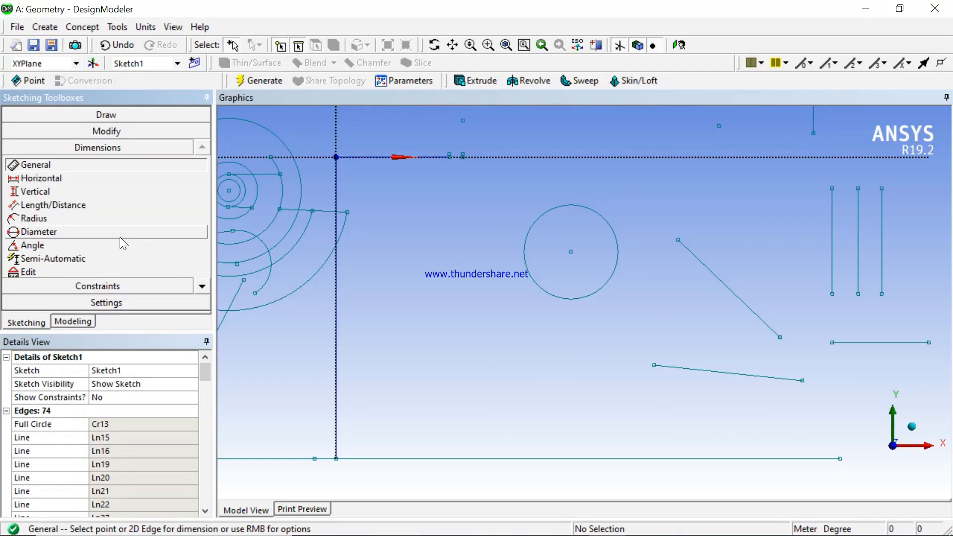
left_click(527, 234)
left_click(473, 204)
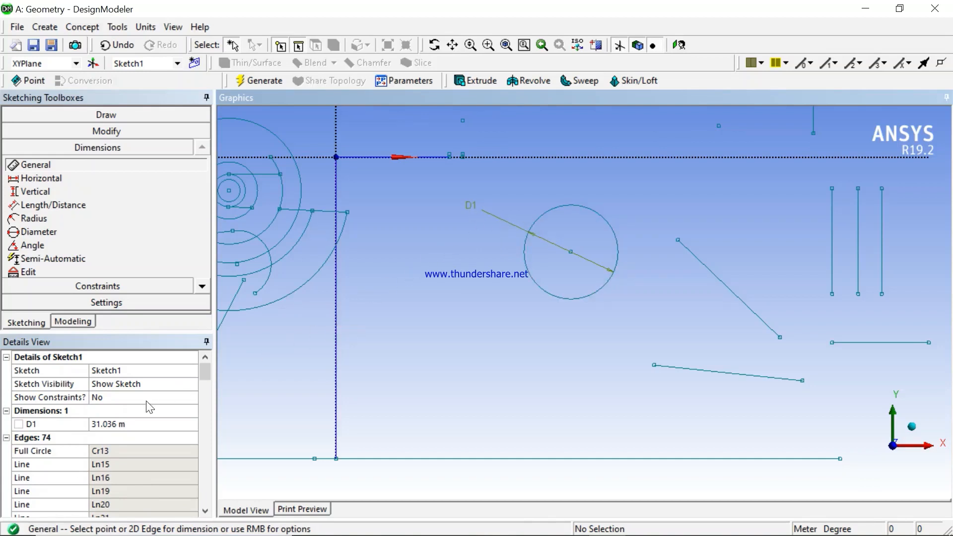
left_click(118, 424)
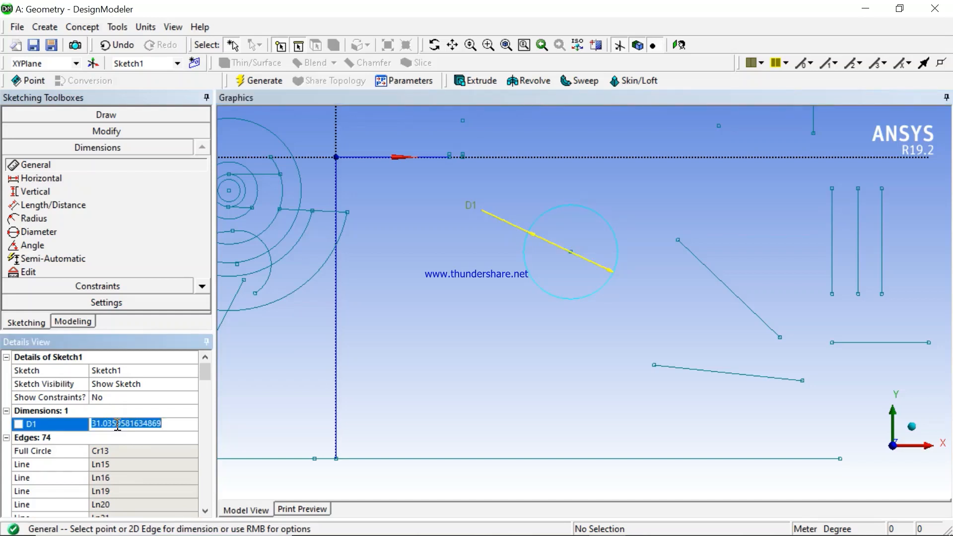
type("30")
key("Return")
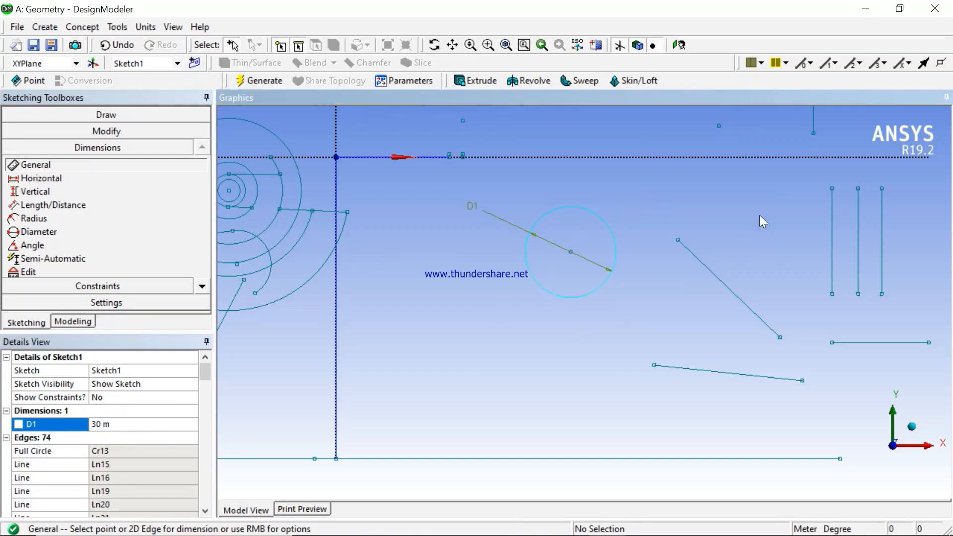
Add General length dimensions to the two slanted lines and the leftmost of the three parallel vertical lines
left_click(720, 282)
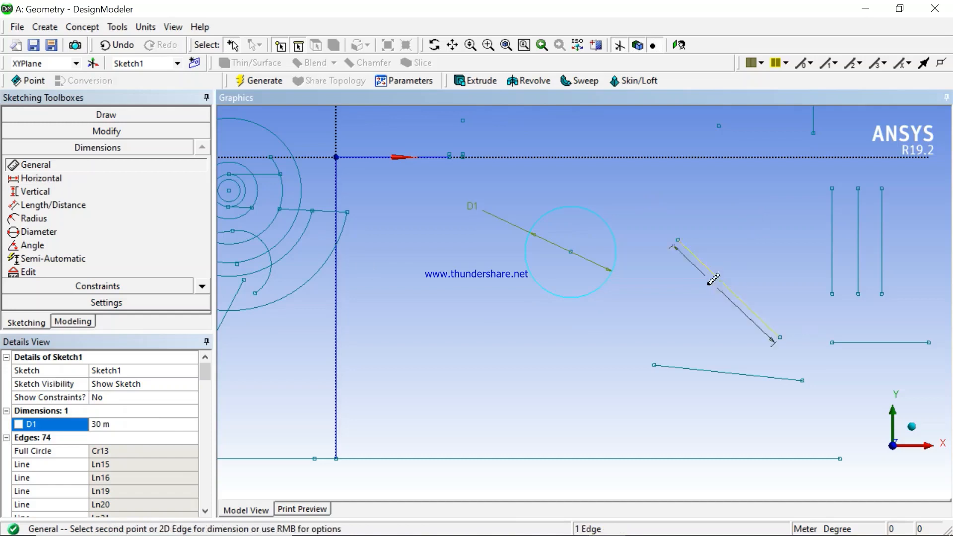
left_click(666, 301)
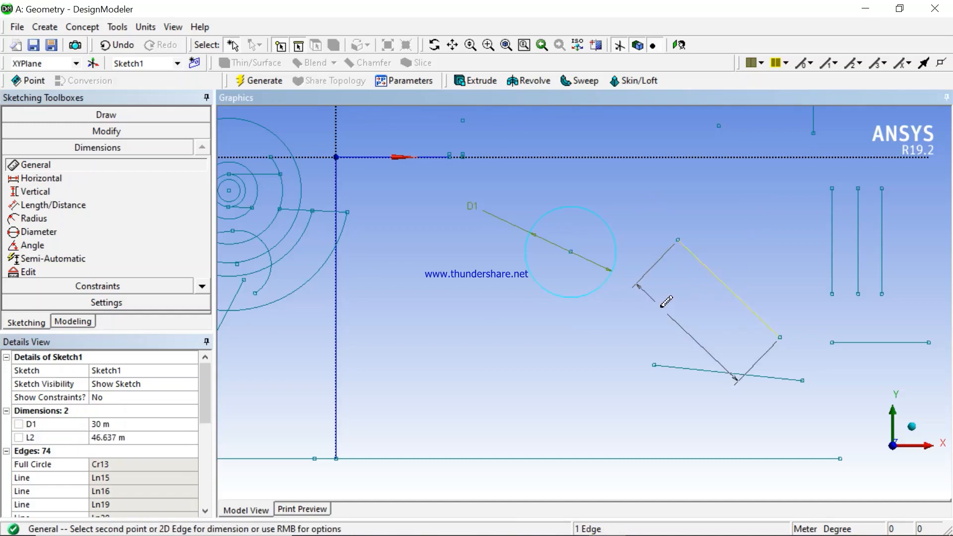
left_click(701, 377)
left_click(702, 412)
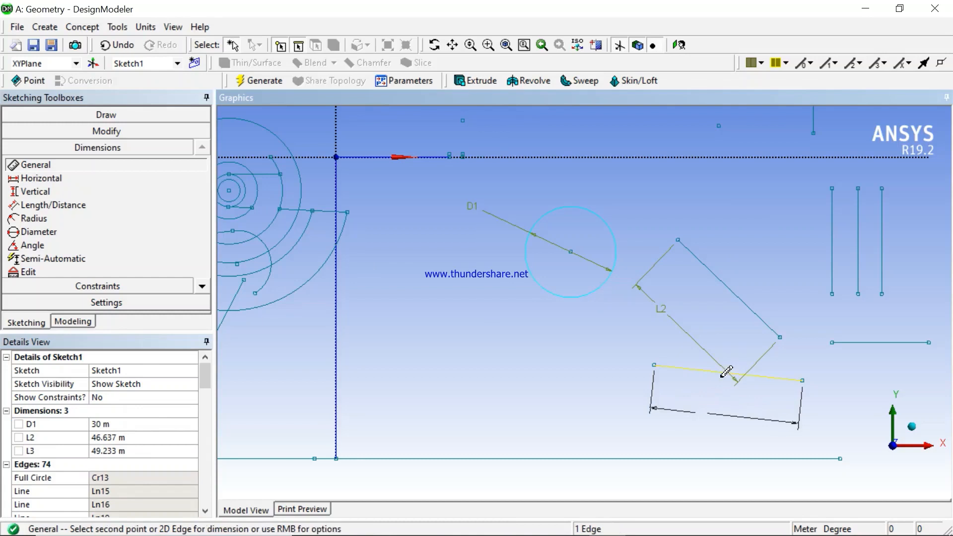
left_click(832, 250)
left_click(775, 243)
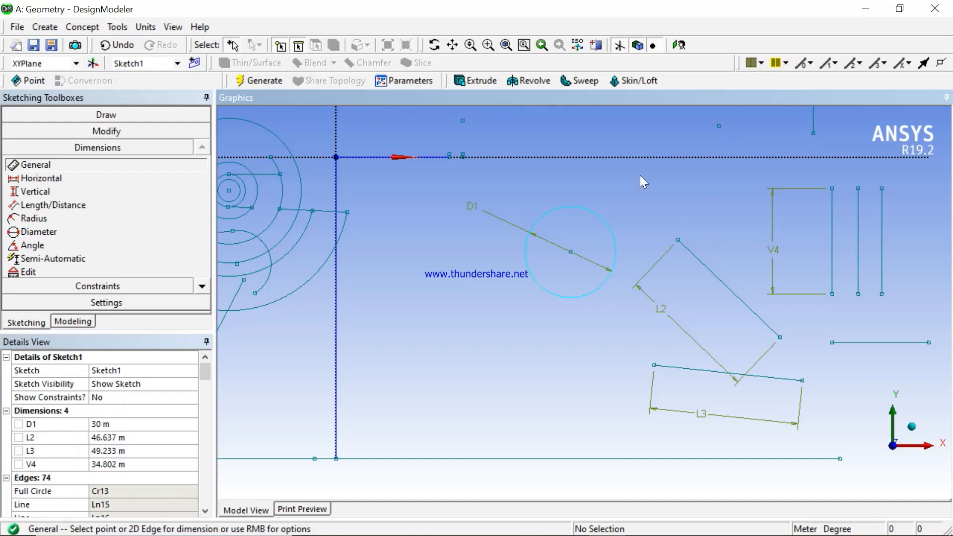
Add Horizontal dimensions between the left and middle vertical lines, and from the dimensioned circle's right edge to the left vertical line
left_click(49, 179)
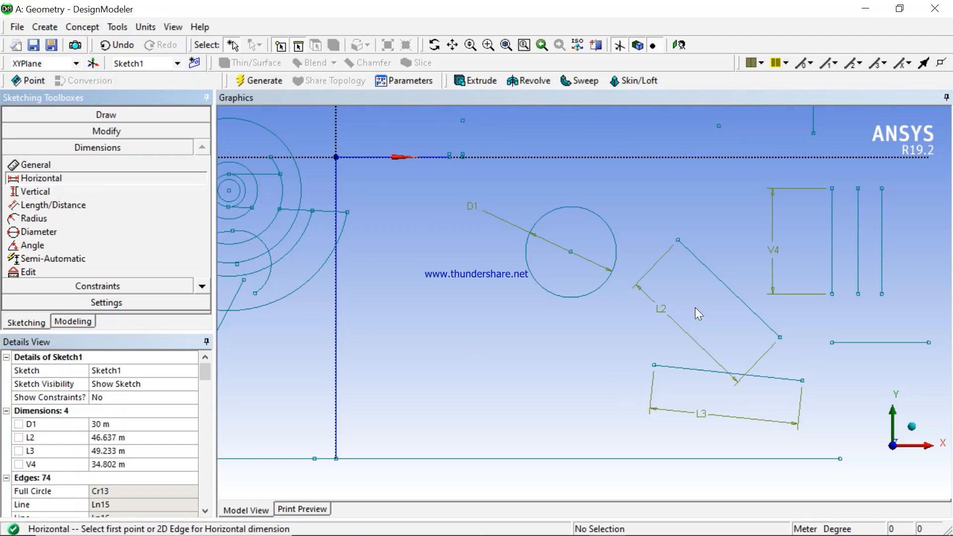
left_click(832, 270)
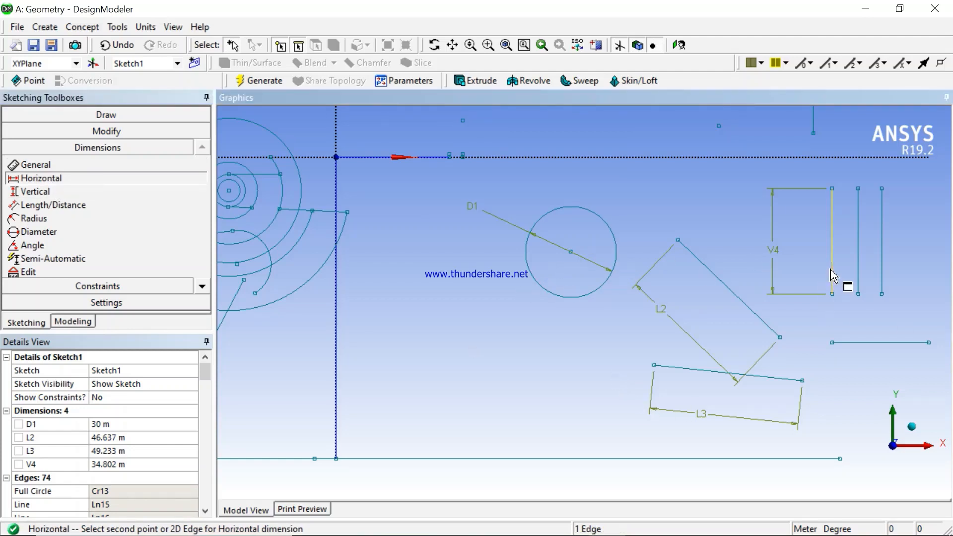
left_click(858, 281)
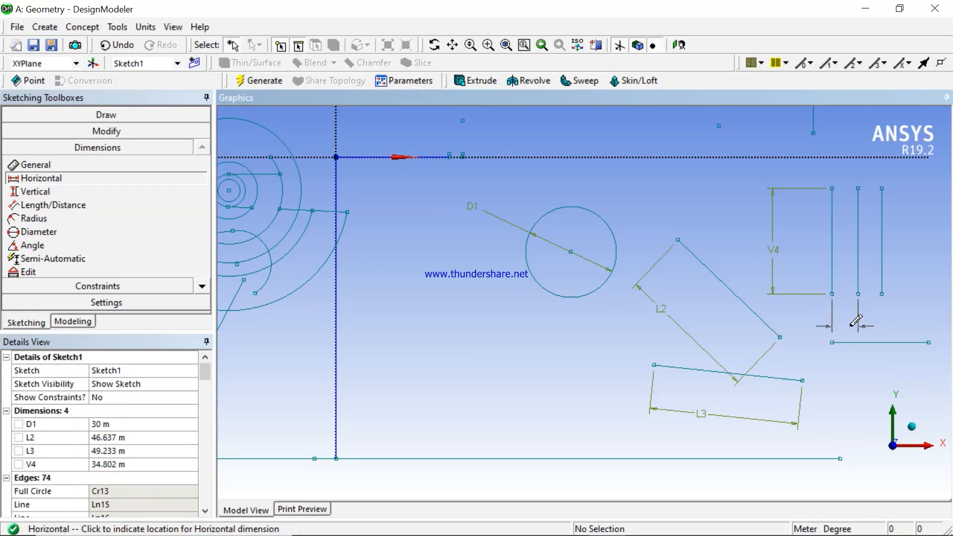
left_click(879, 322)
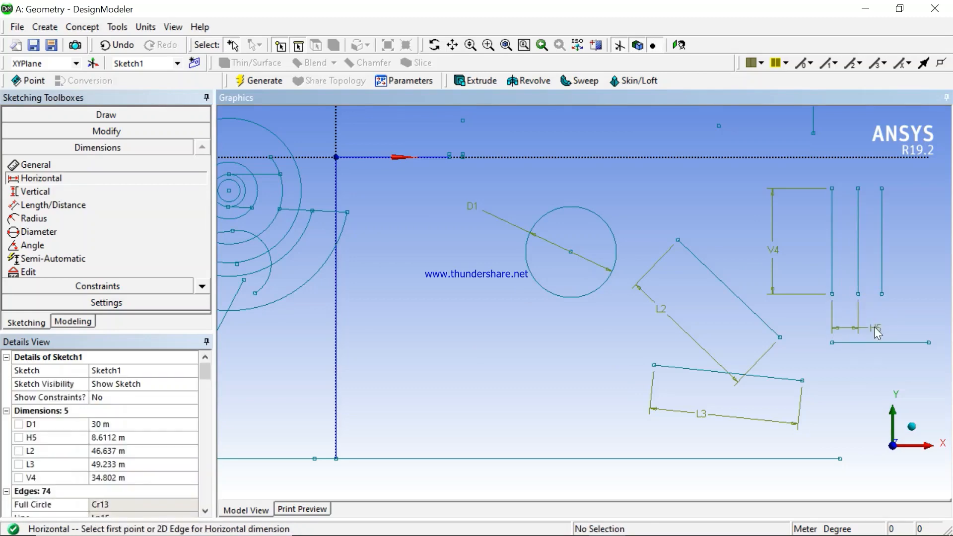
left_click(617, 258)
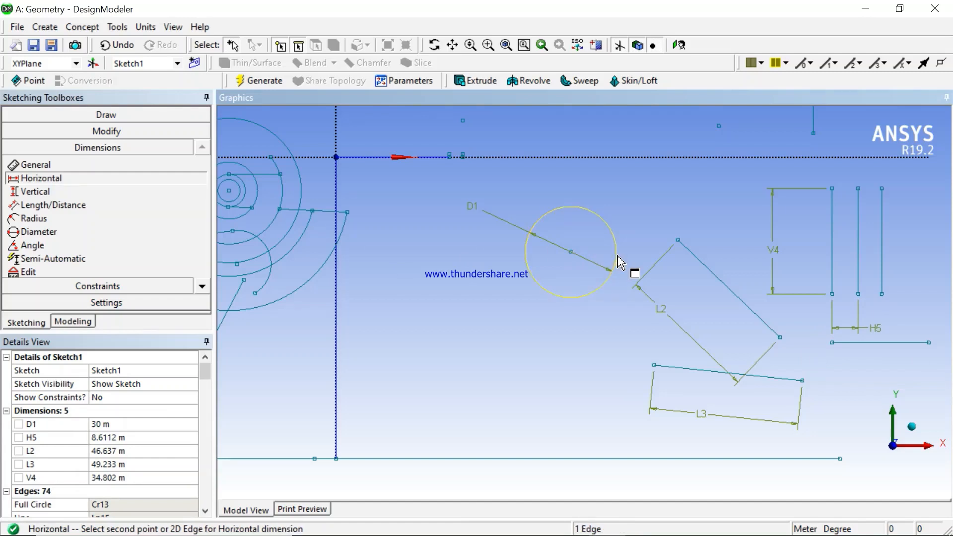
left_click(834, 274)
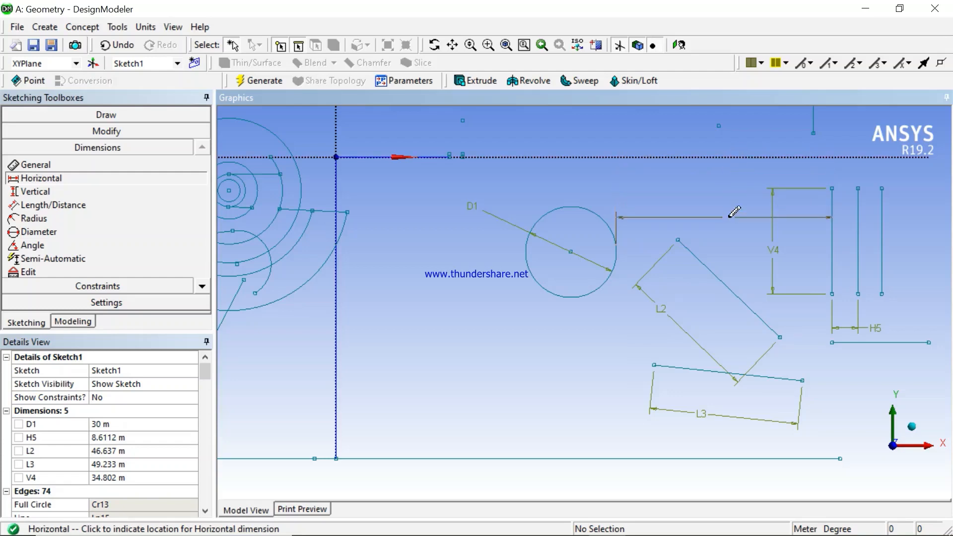
left_click(726, 177)
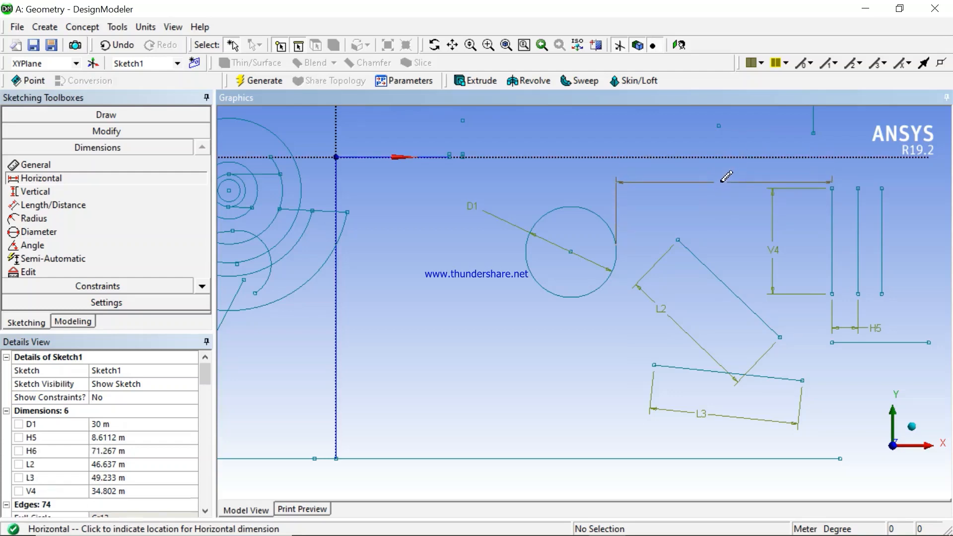
Try to add a Horizontal dimension from the circle's center to the leftmost vertical line
left_click(571, 253)
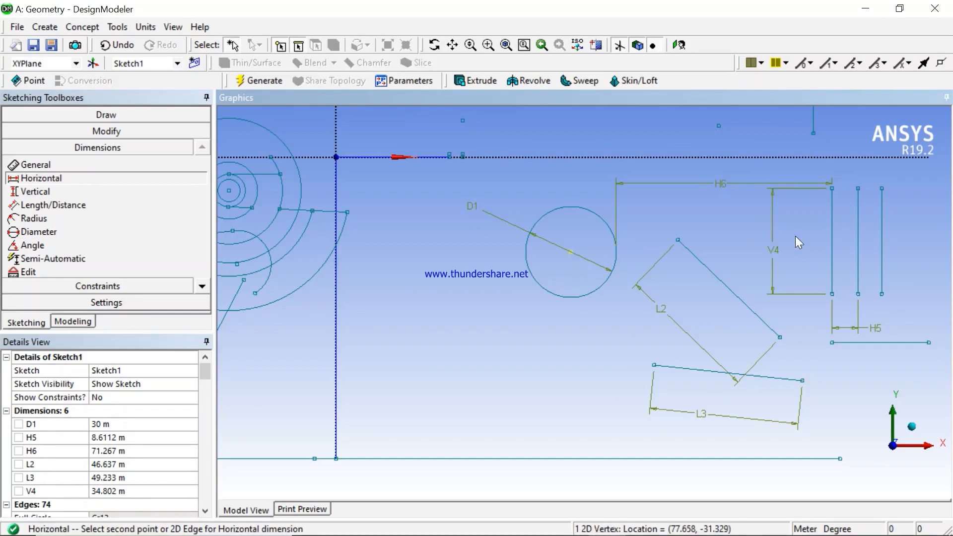
left_click(831, 259)
left_click(596, 332)
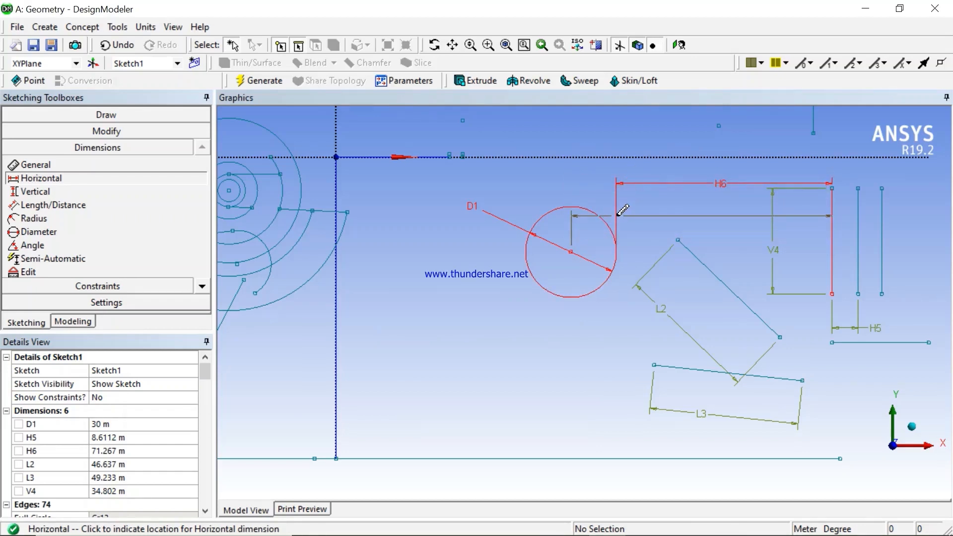
left_click(671, 232)
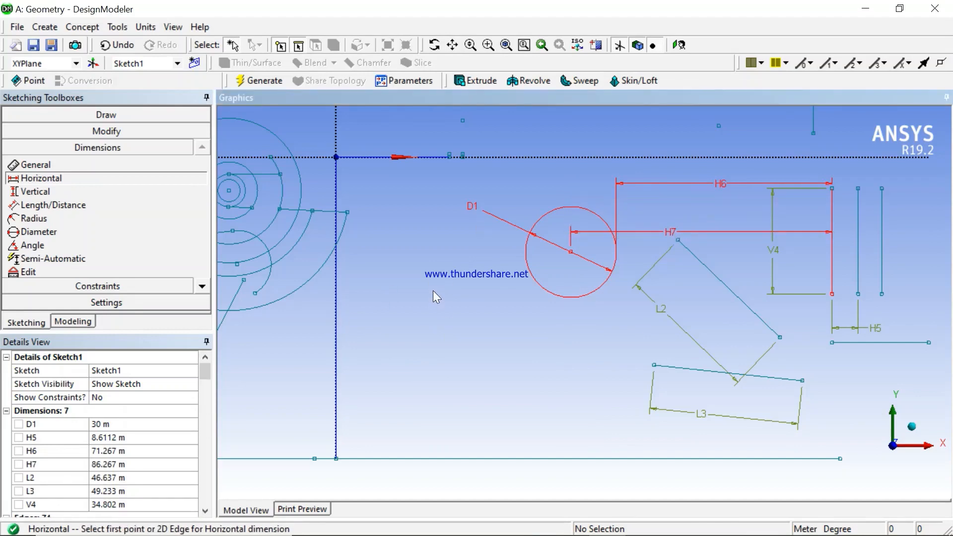
Delete the horizontal dimension between the circle's center and the leftmost vertical line
key("Escape")
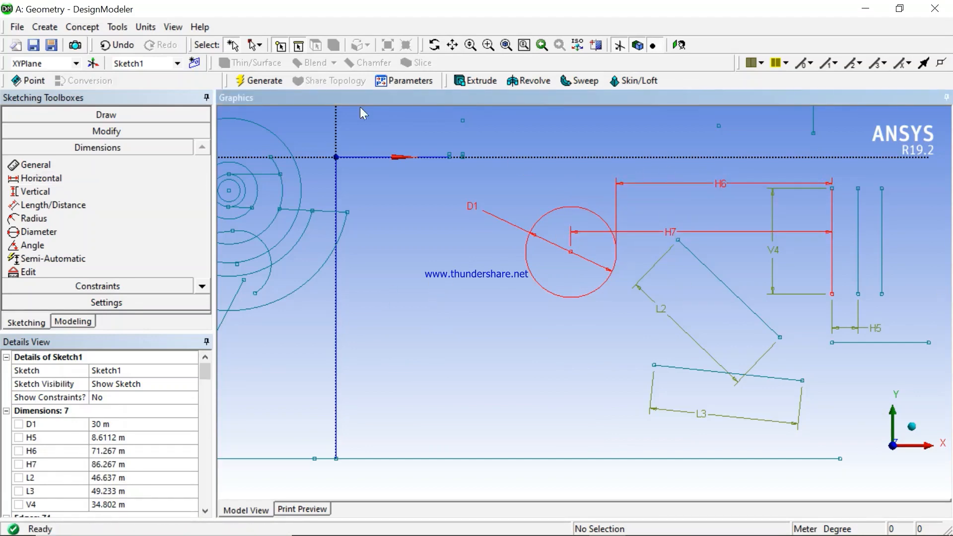
left_click(234, 46)
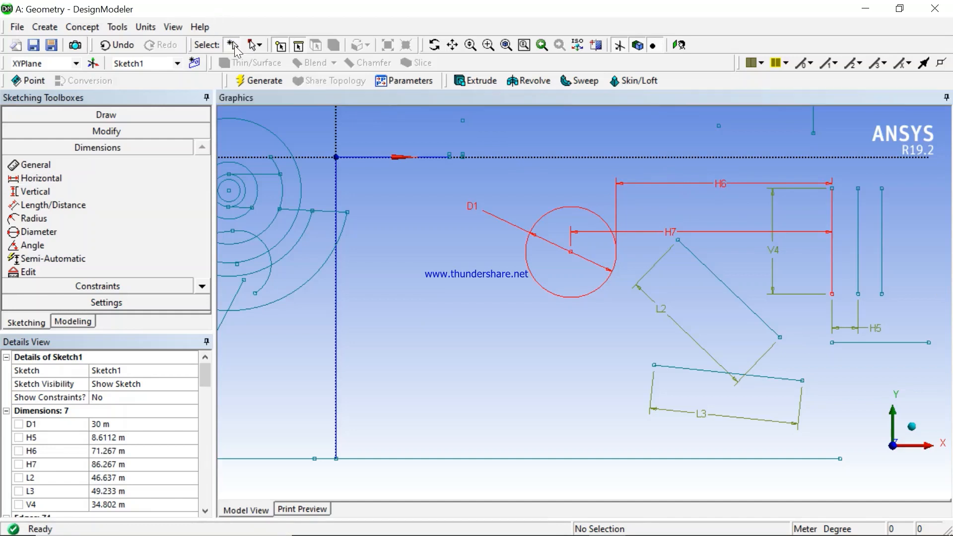
left_click(704, 230)
key("Delete")
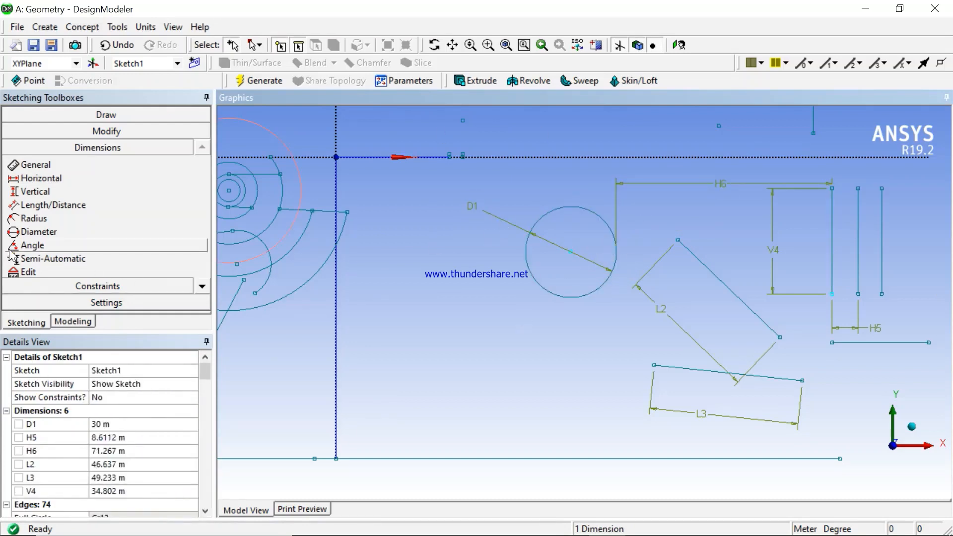
Add a Vertical dimension between the lower slanted line's left endpoint and the circle's center, placed left of the circle
left_click(37, 196)
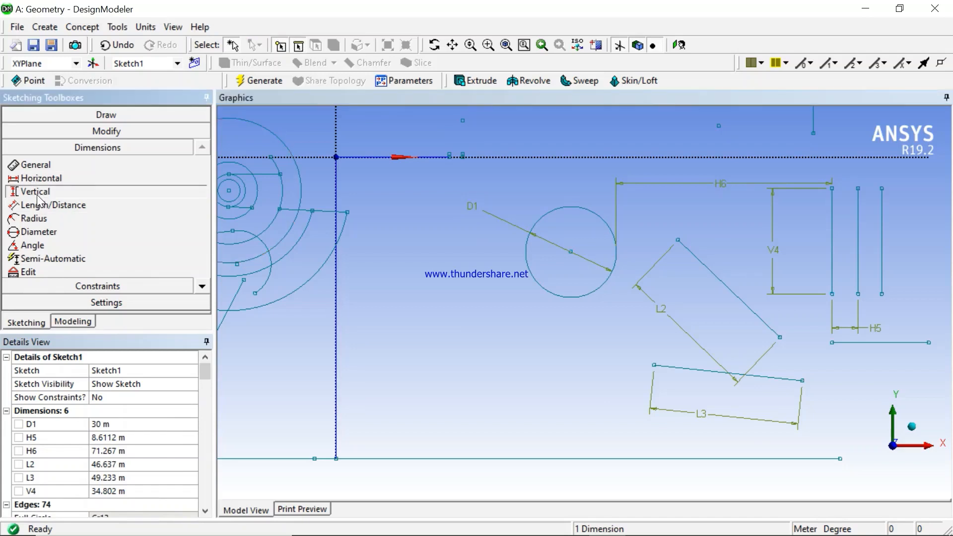
left_click(655, 367)
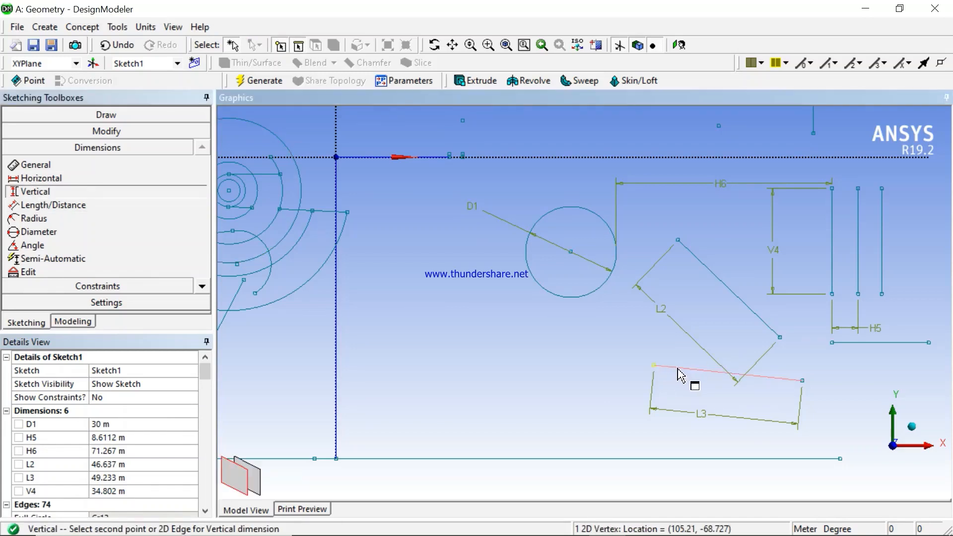
left_click(572, 253)
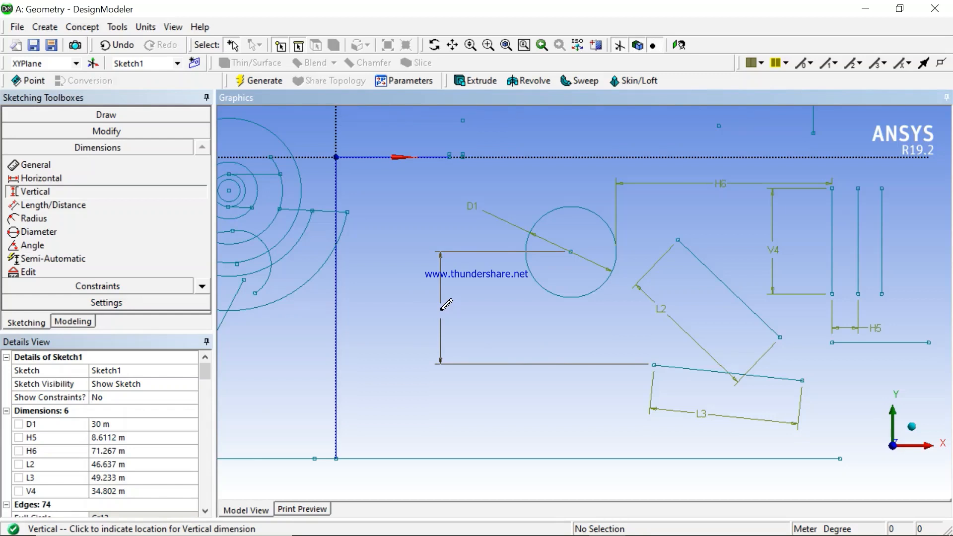
left_click(445, 310)
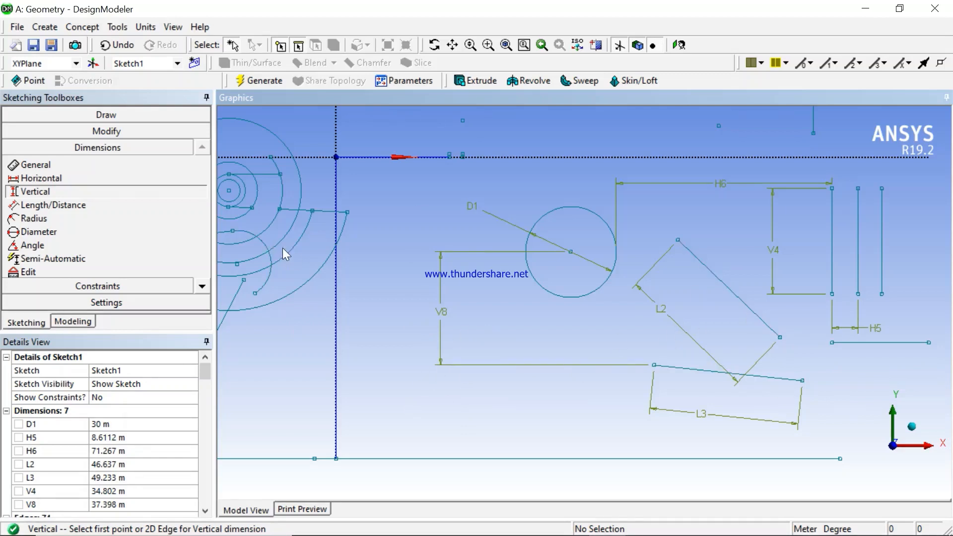
Add a Length/Distance dimension between the two slanted lines' left endpoints, placed left of the dimensioned circle
left_click(43, 208)
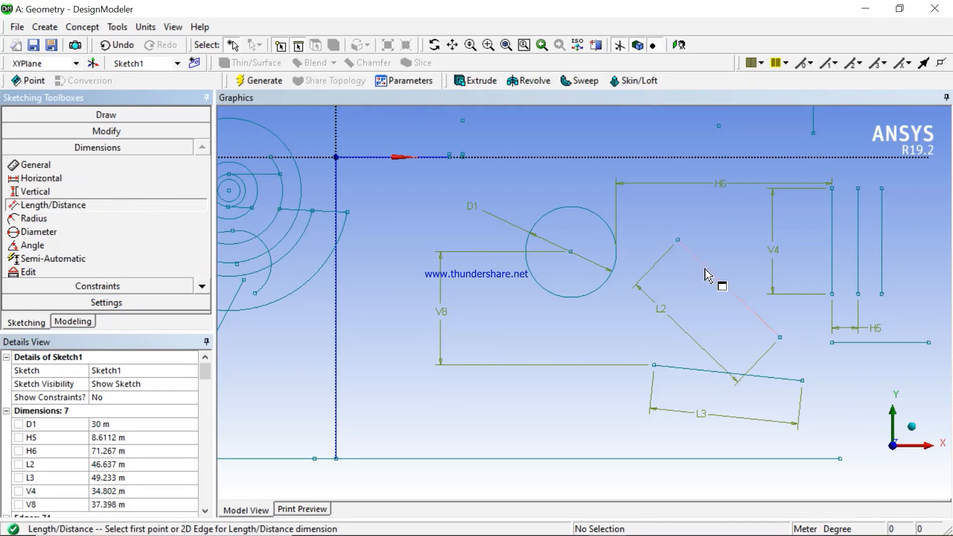
left_click(720, 276)
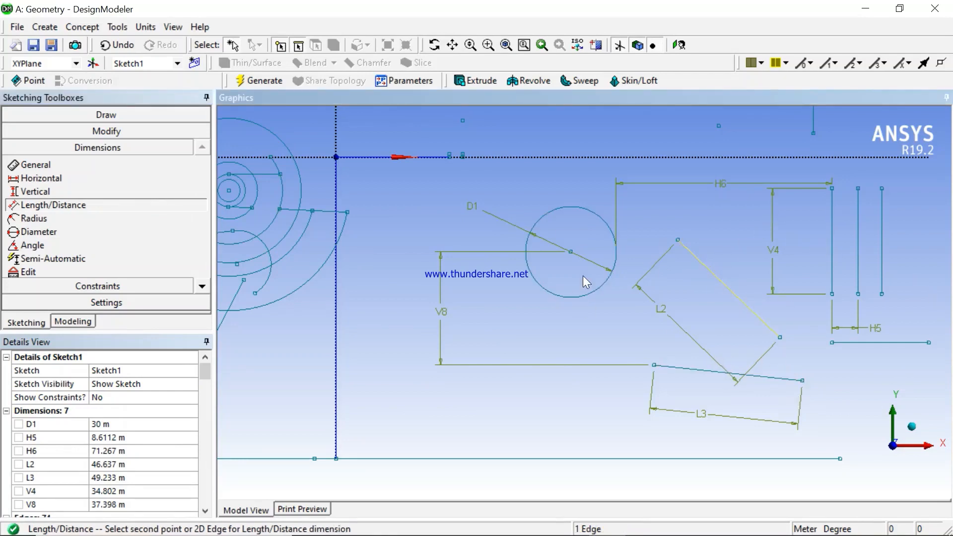
left_click(692, 375)
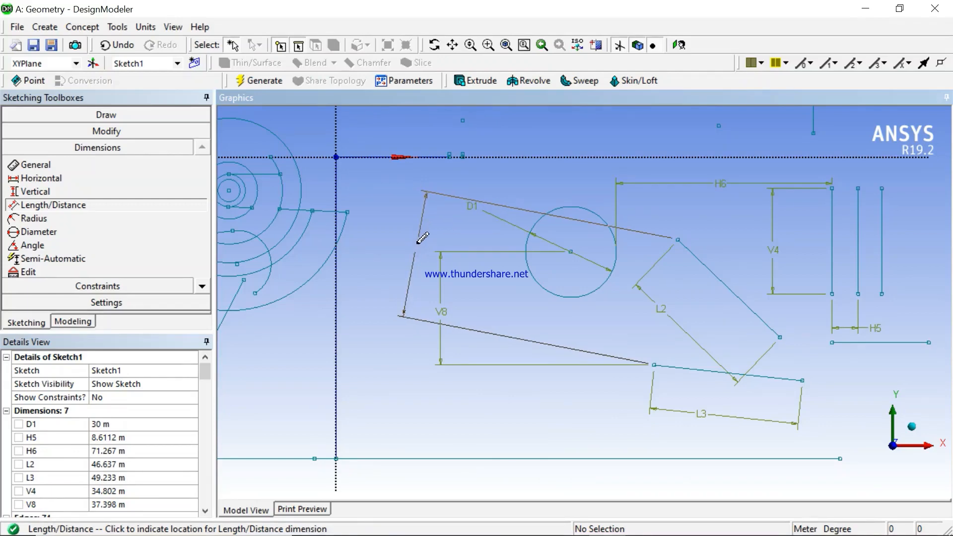
left_click(421, 239)
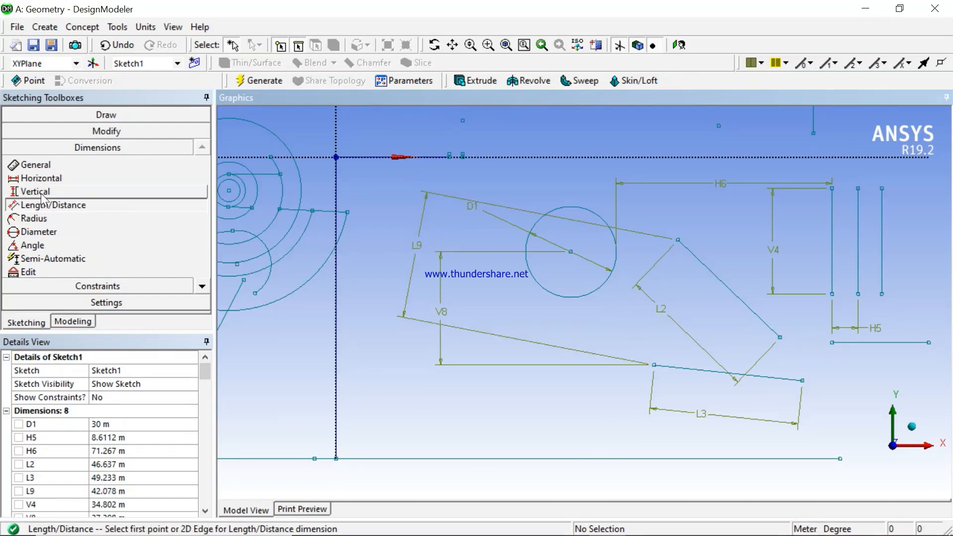
Draw a small circle below the dimensioned circle, to the left of the lower slanted line
left_click(48, 219)
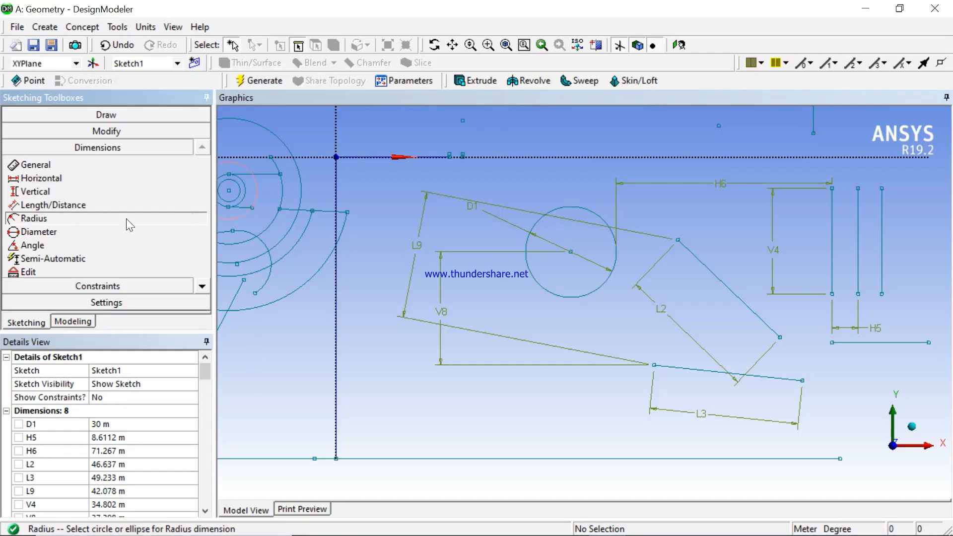
left_click(102, 116)
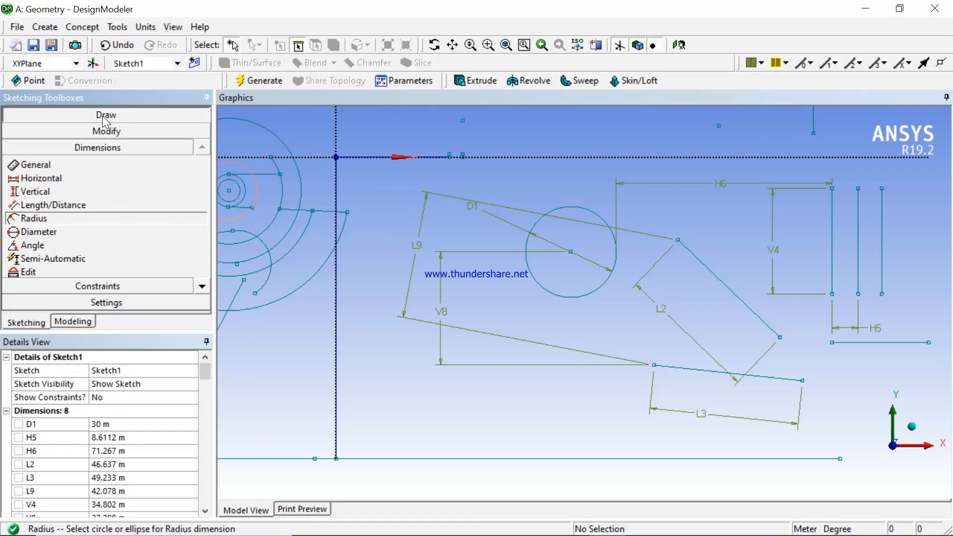
left_click(50, 240)
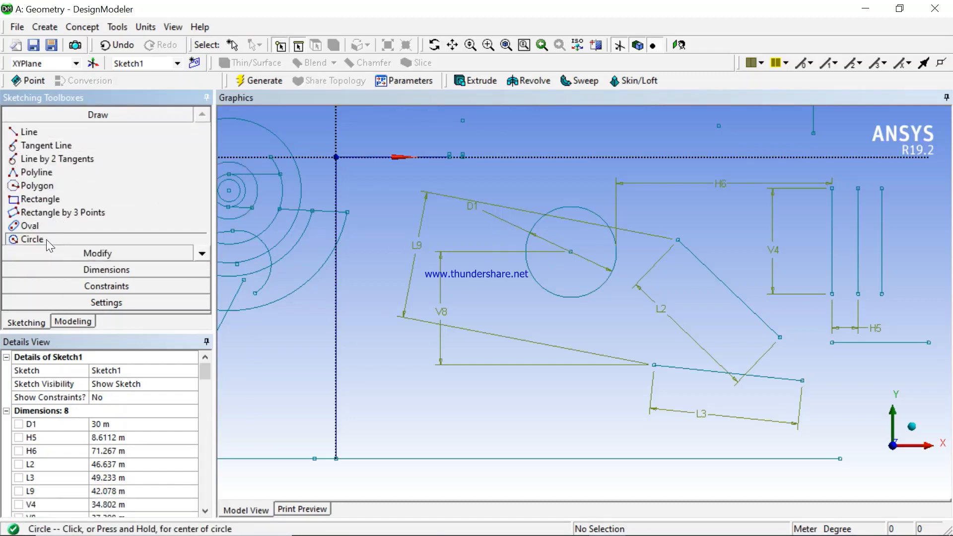
left_click(421, 411)
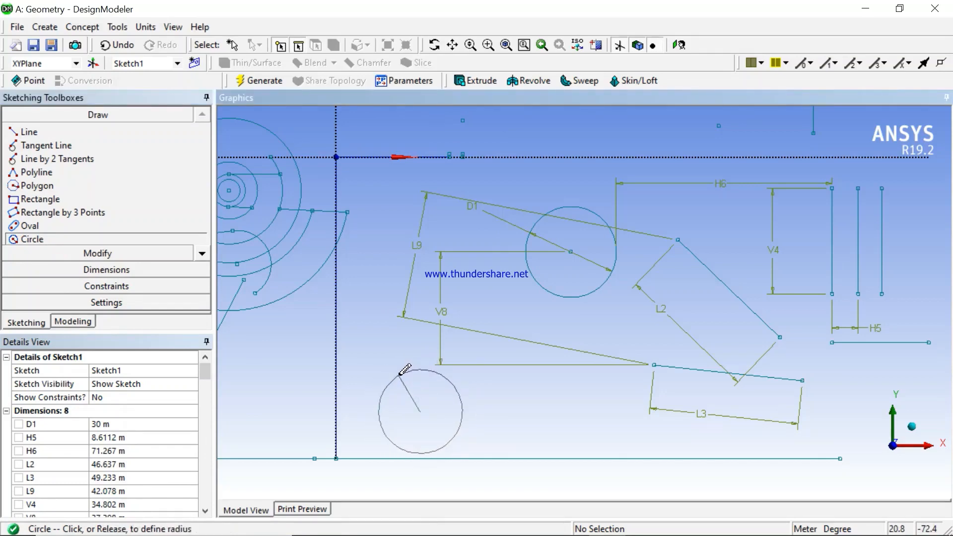
left_click(461, 405)
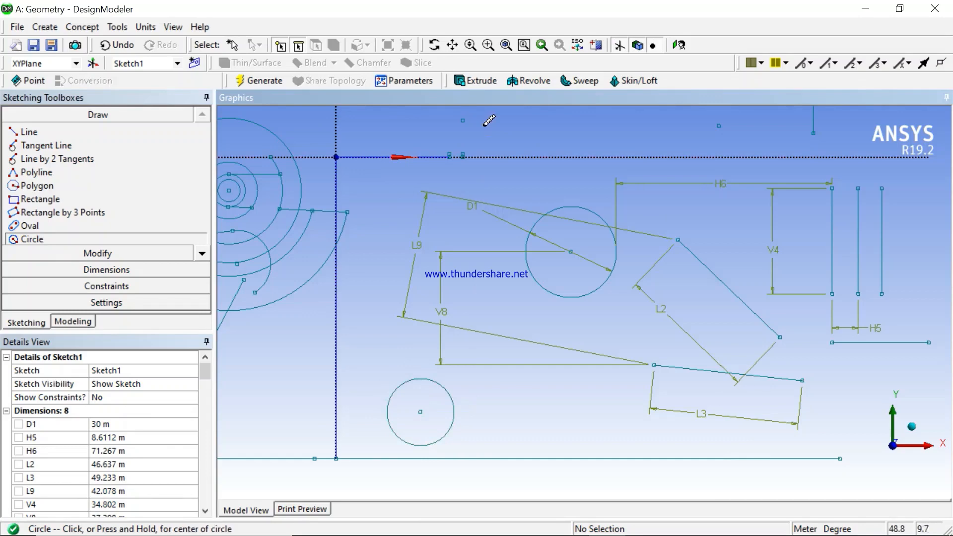
Draw a circle with a radius of about 32 m in an empty area away from the existing geometry
left_click(452, 45)
mouse_move(384, 409)
left_mouse_down()
mouse_move(425, 342)
mouse_move(451, 234)
mouse_move(438, 239)
mouse_move(432, 213)
mouse_move(431, 46)
left_mouse_up()
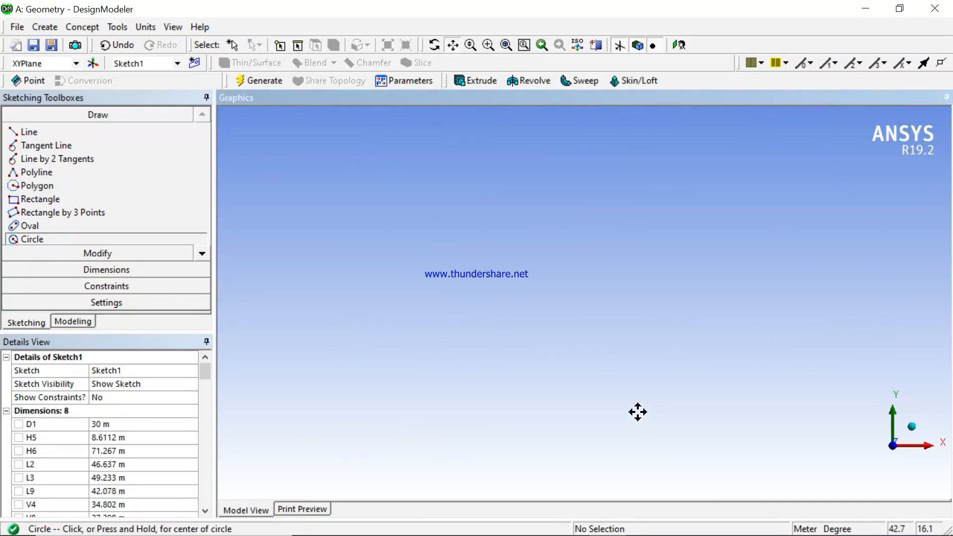
left_click(46, 237)
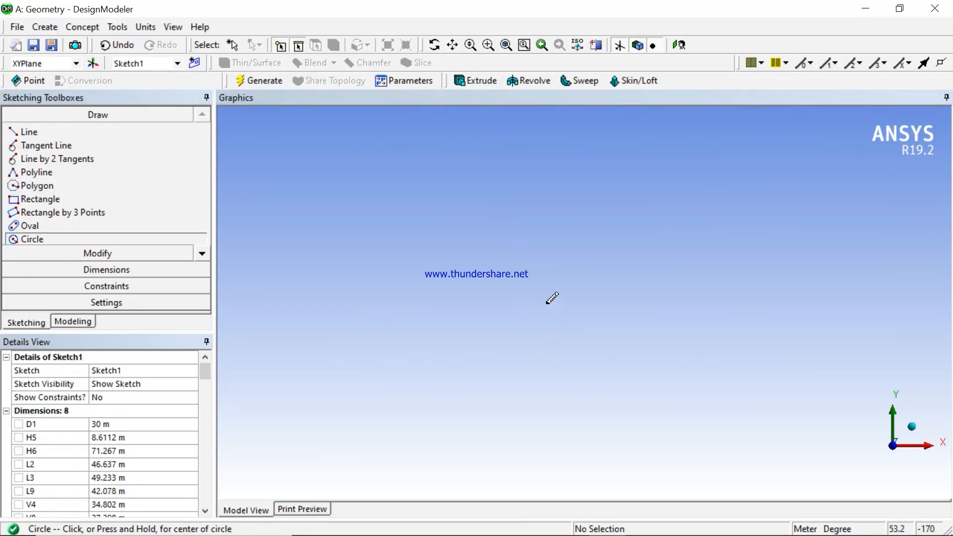
left_click(522, 278)
left_click(517, 187)
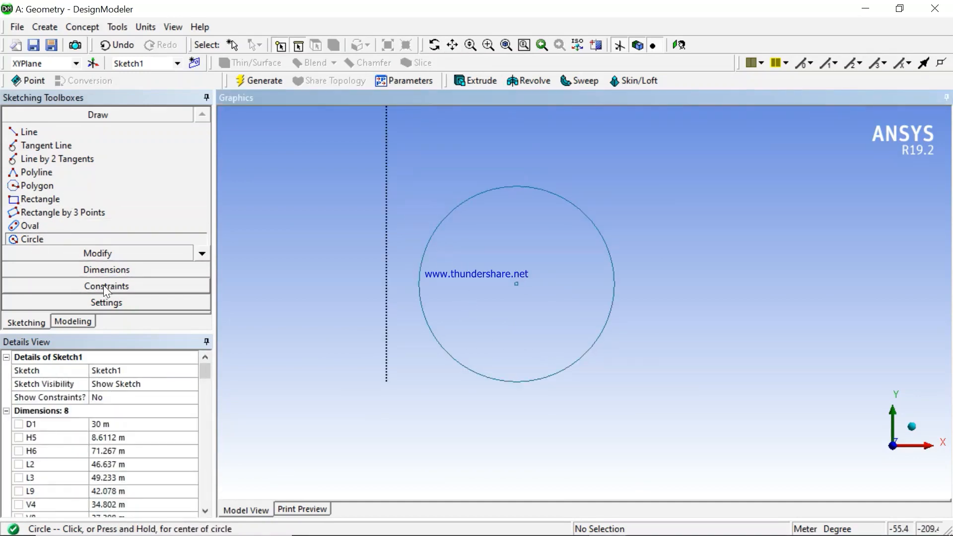
left_click(105, 270)
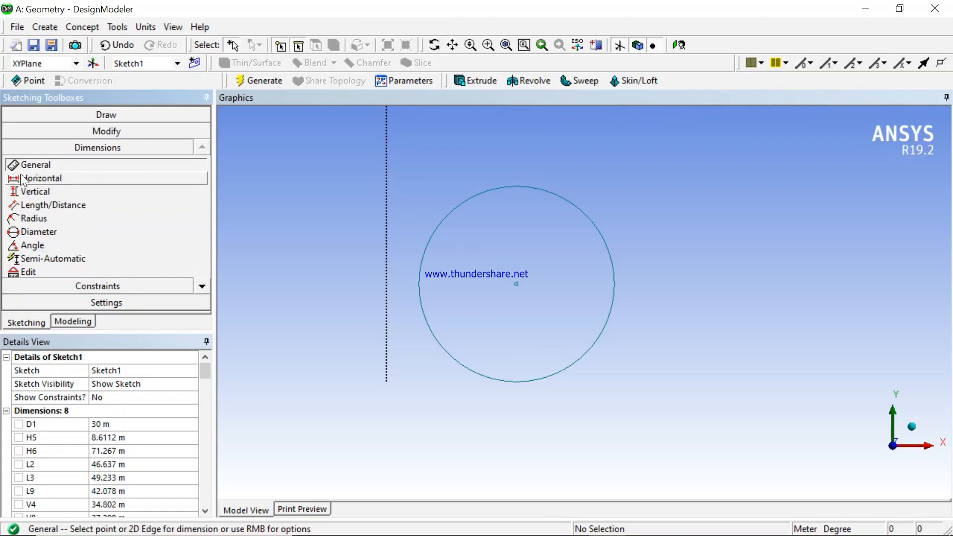
left_click(37, 219)
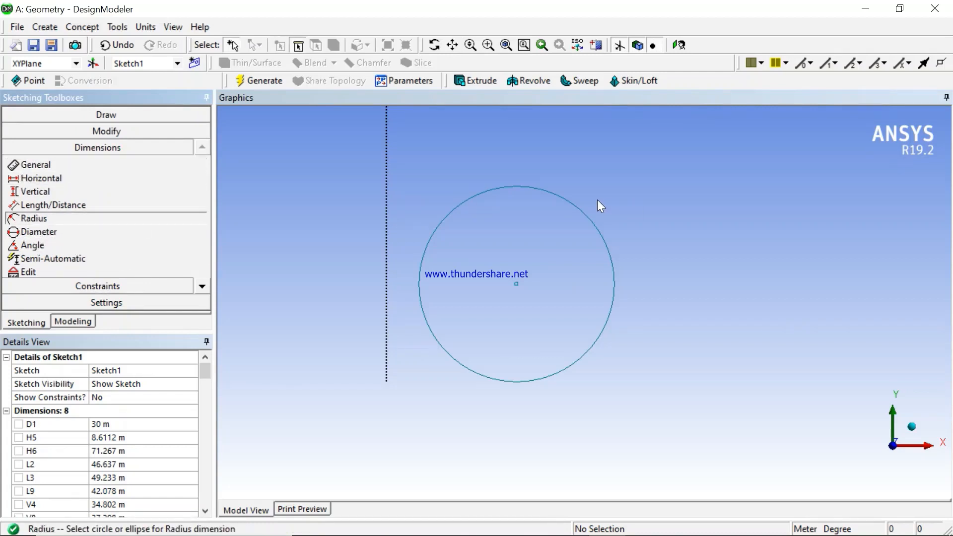
left_click(589, 225)
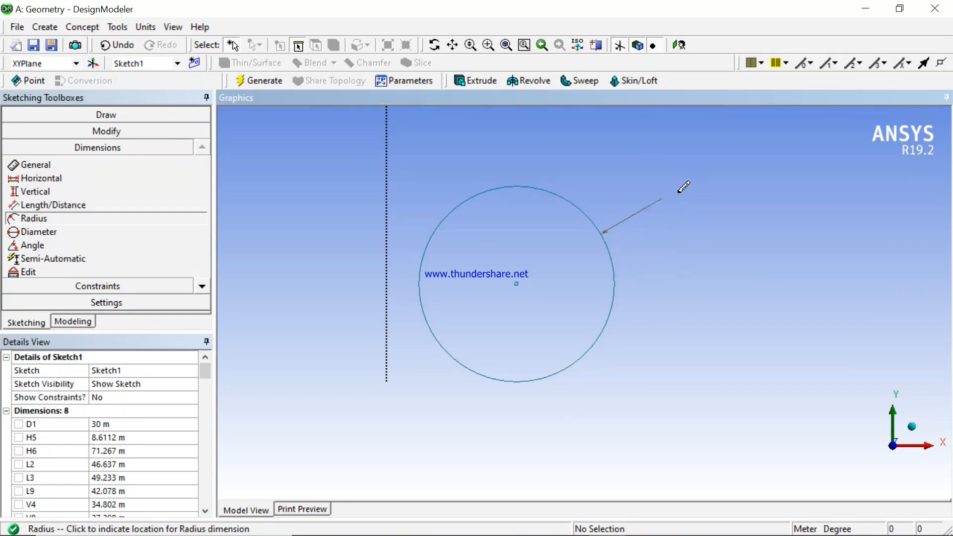
left_click(39, 232)
left_click(604, 240)
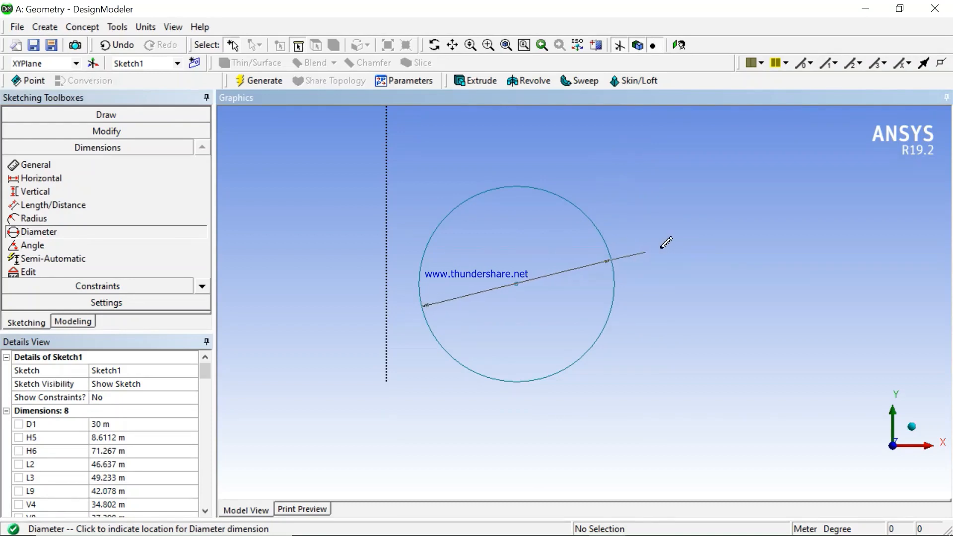
left_click(35, 164)
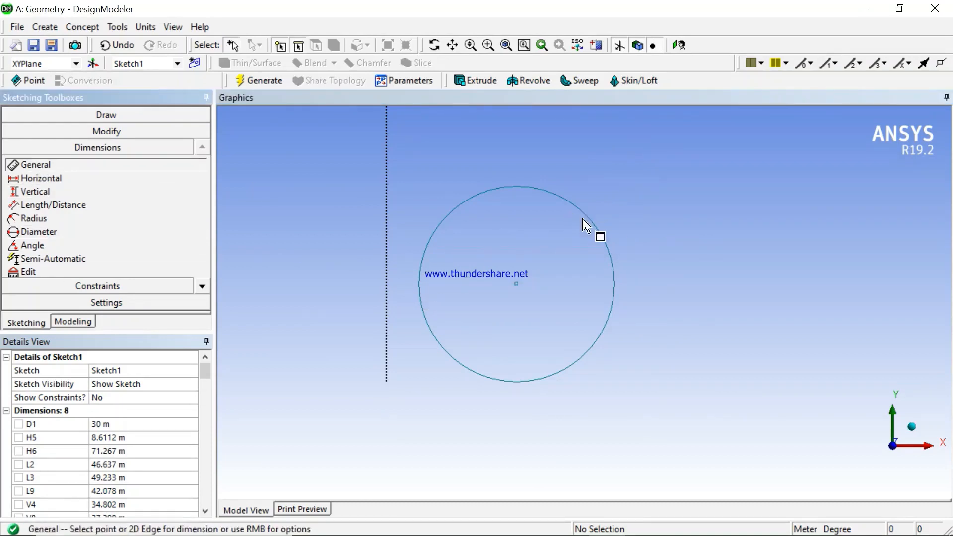
left_click(601, 239)
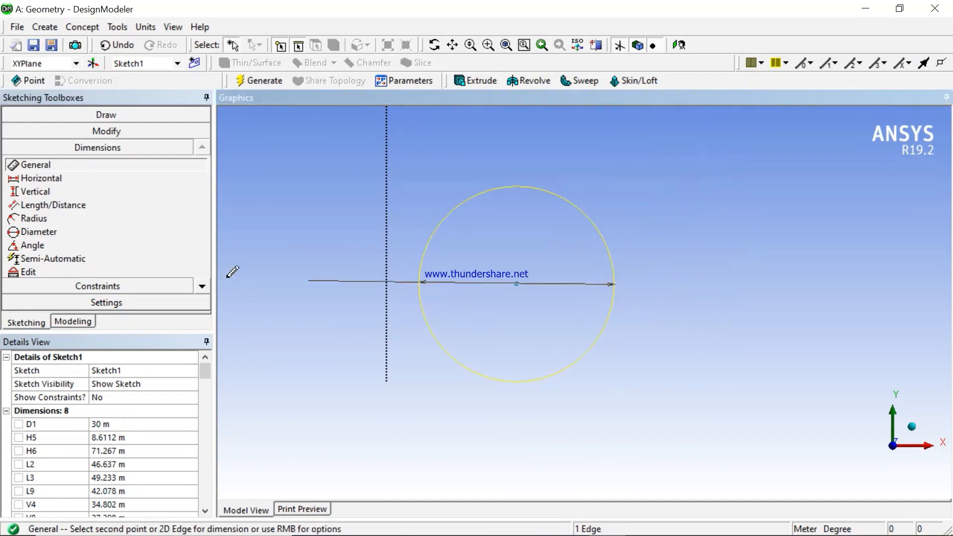
Add a Radius dimension to the new circle, placed outside its upper-right edge
left_click(35, 218)
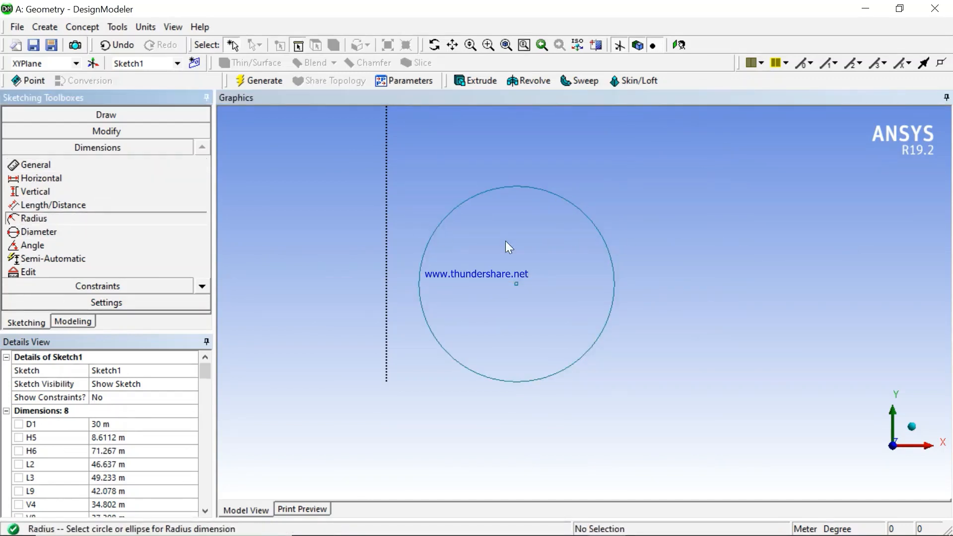
left_click(602, 240)
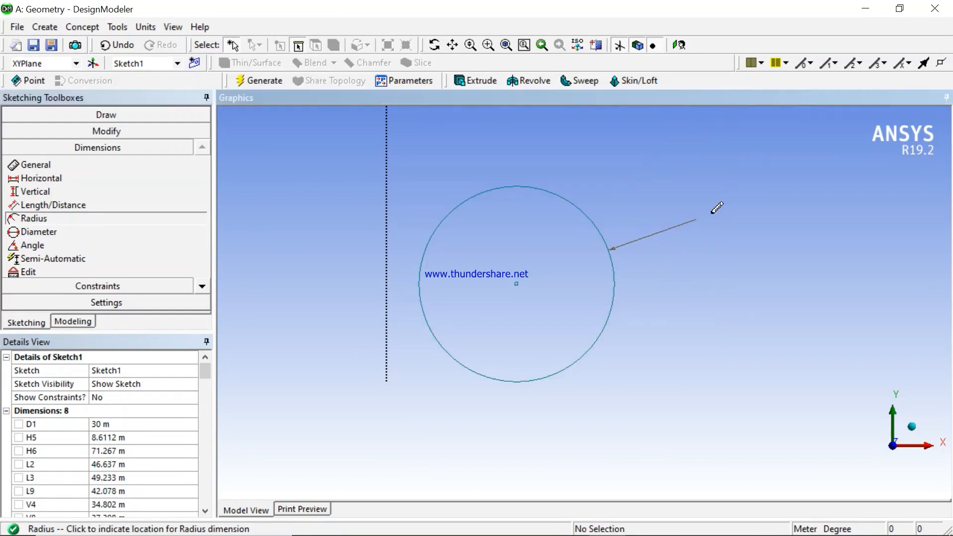
left_click(696, 221)
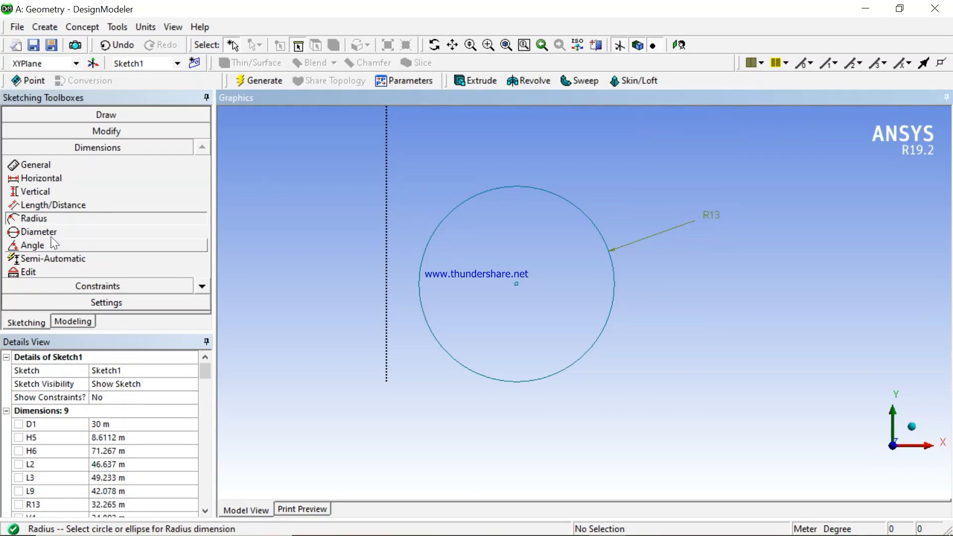
left_click(112, 465)
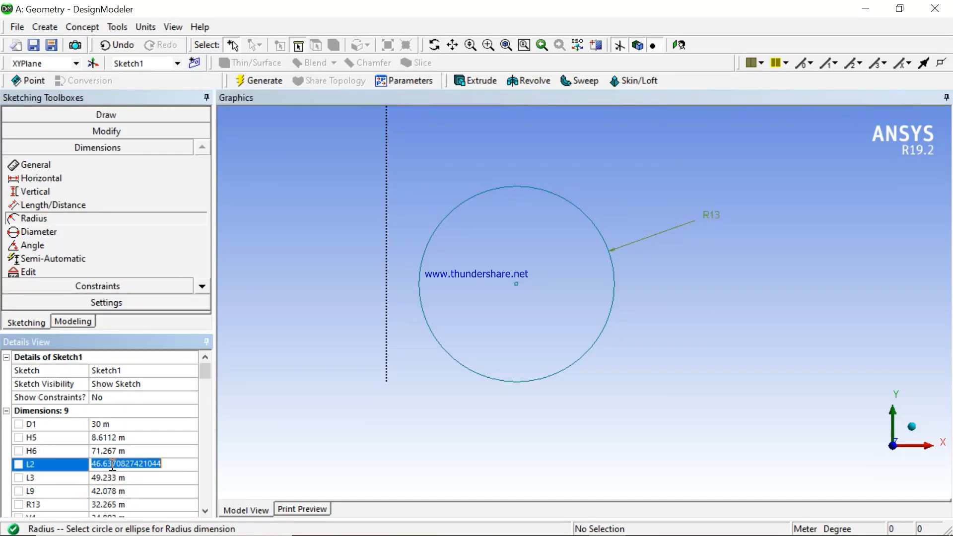
left_click(114, 477)
left_click(113, 490)
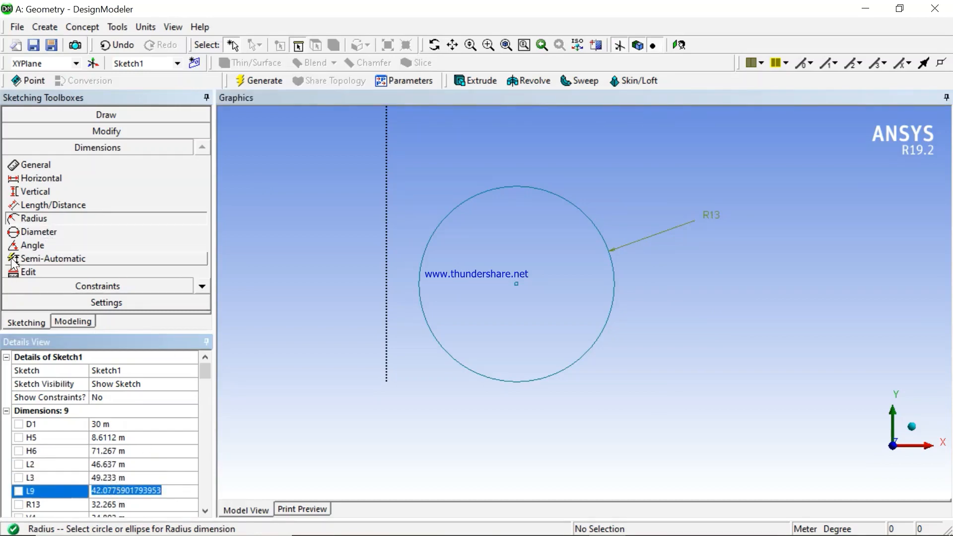
Draw a slanted line and a horizontal line right of the circle, with their lower-right ends close together but not touching
left_click(57, 246)
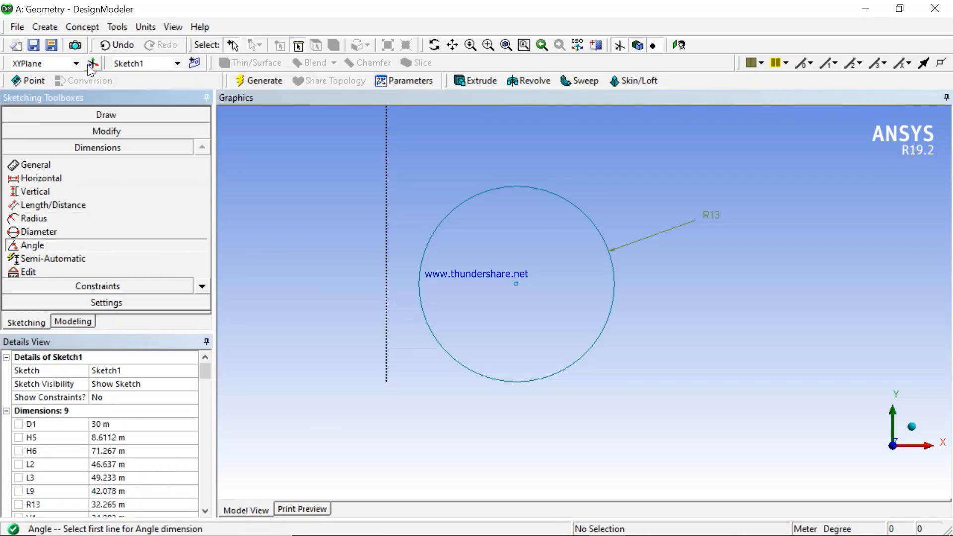
left_click(99, 114)
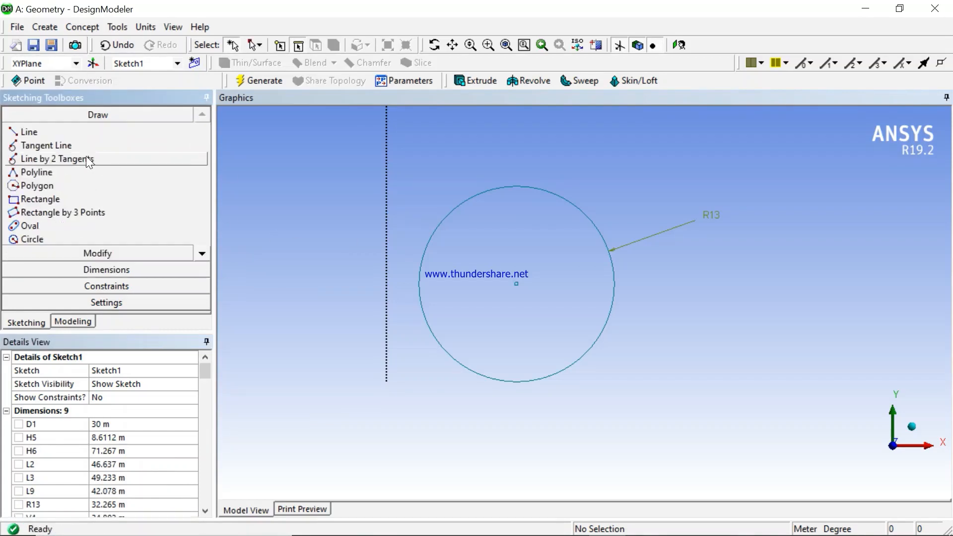
left_click(63, 131)
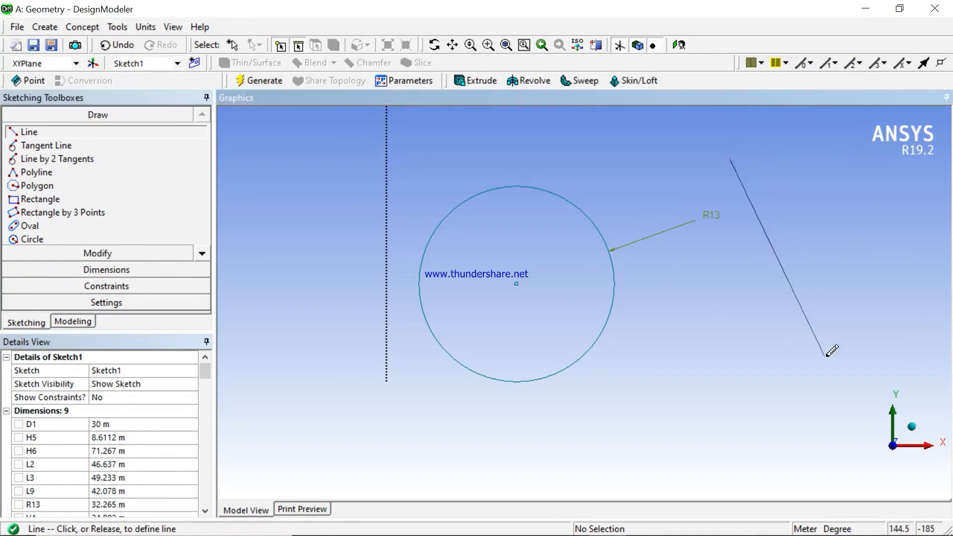
left_click(835, 359)
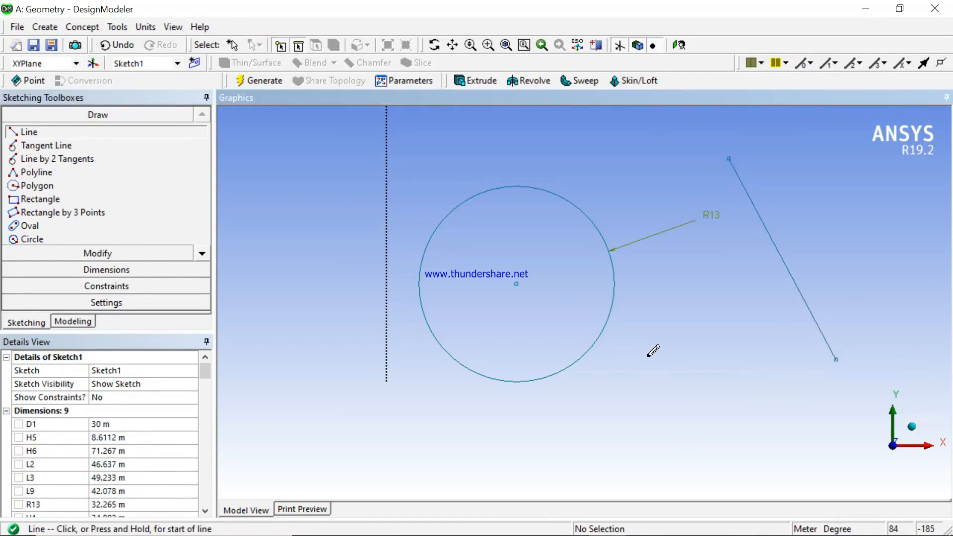
left_click(628, 364)
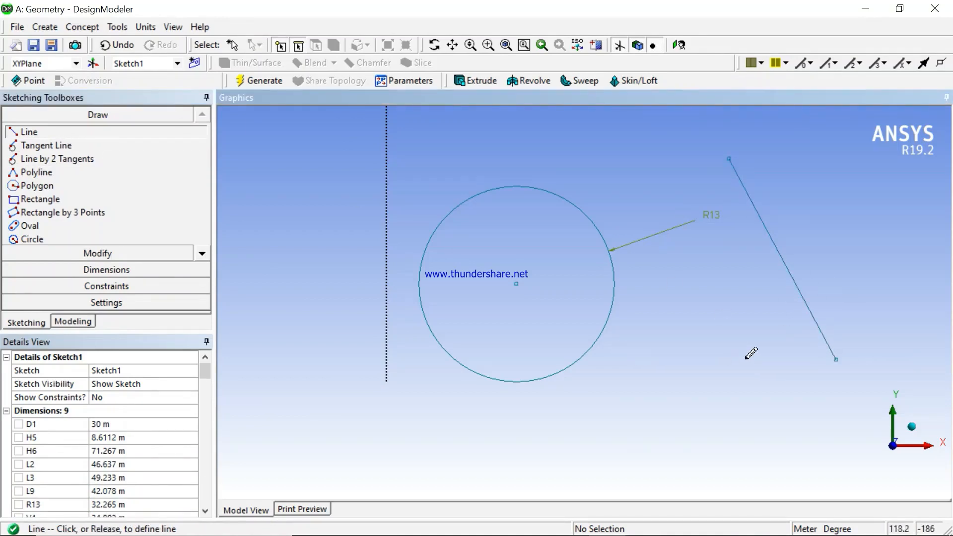
left_click(815, 366)
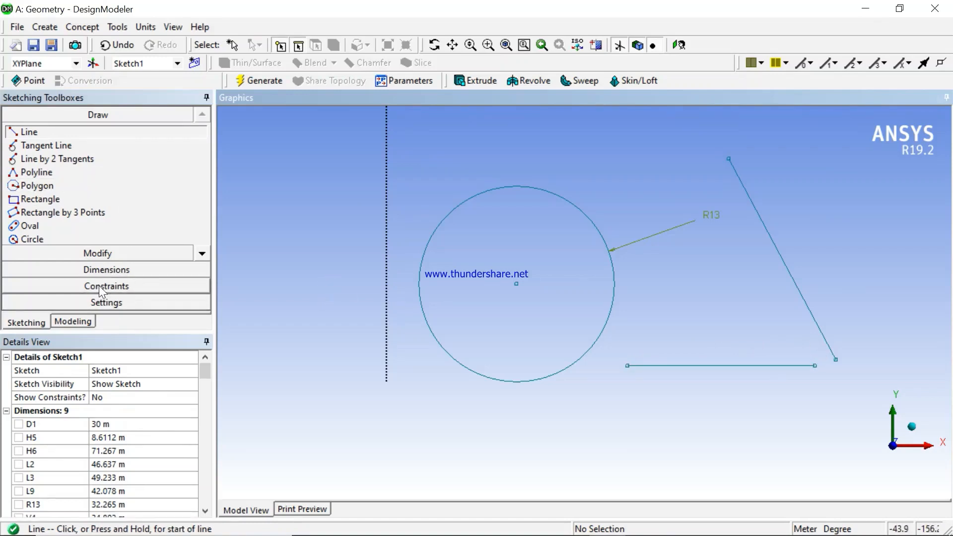
Add an Angle dimension from the horizontal line to the slanted line, using the reflex angle and placing it outside their near corner
left_click(102, 269)
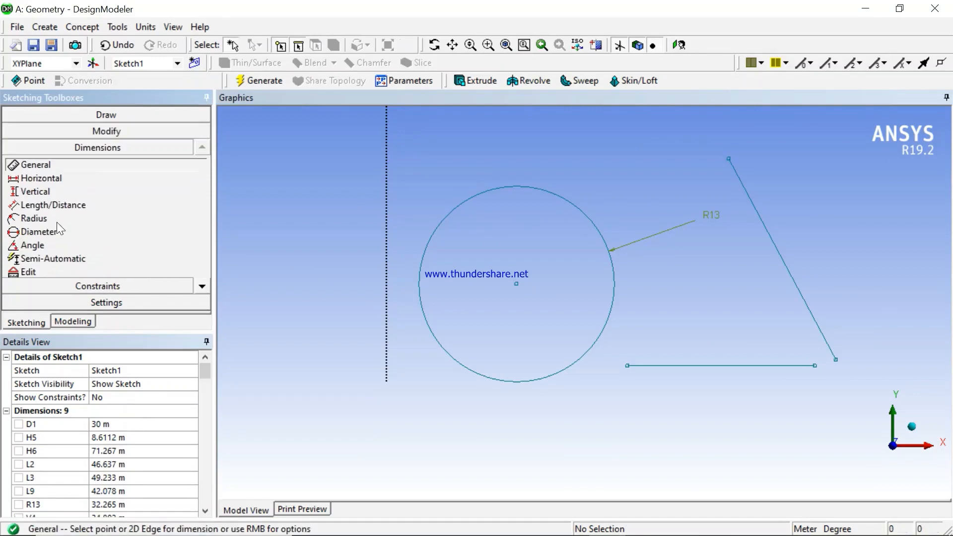
left_click(52, 248)
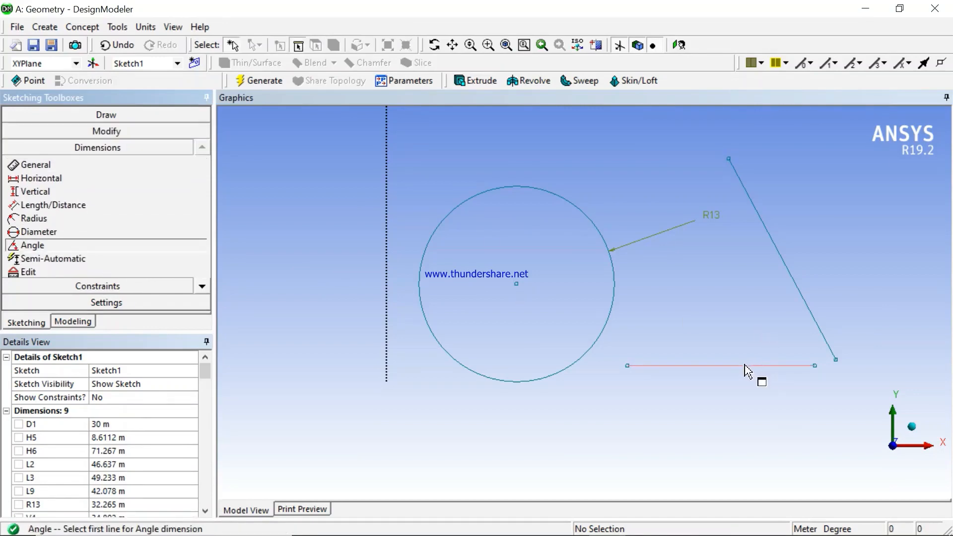
left_click(812, 366)
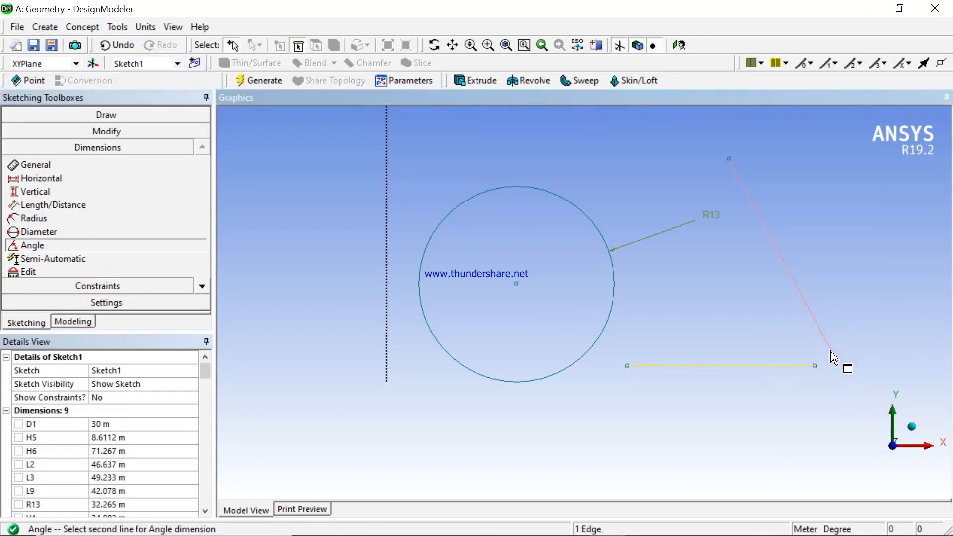
left_click(828, 345)
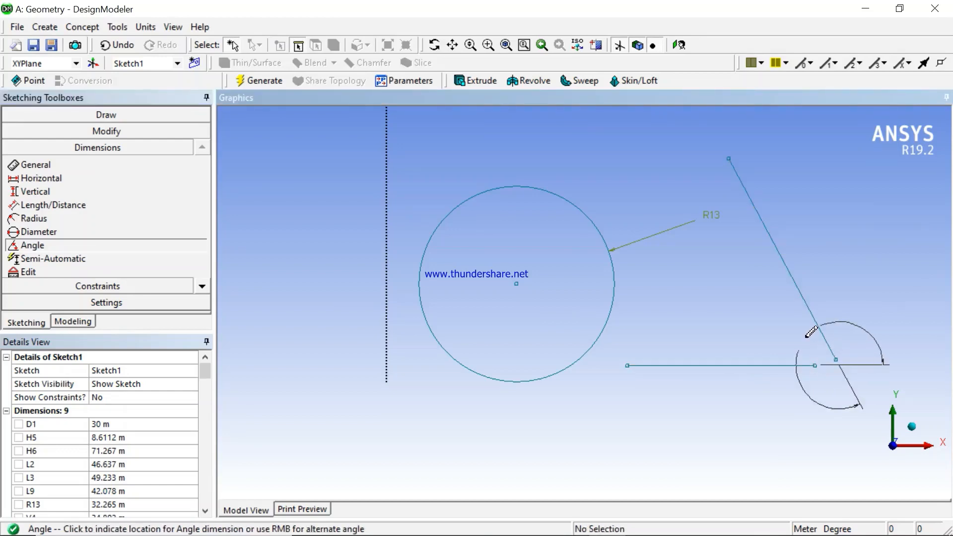
left_click(894, 387)
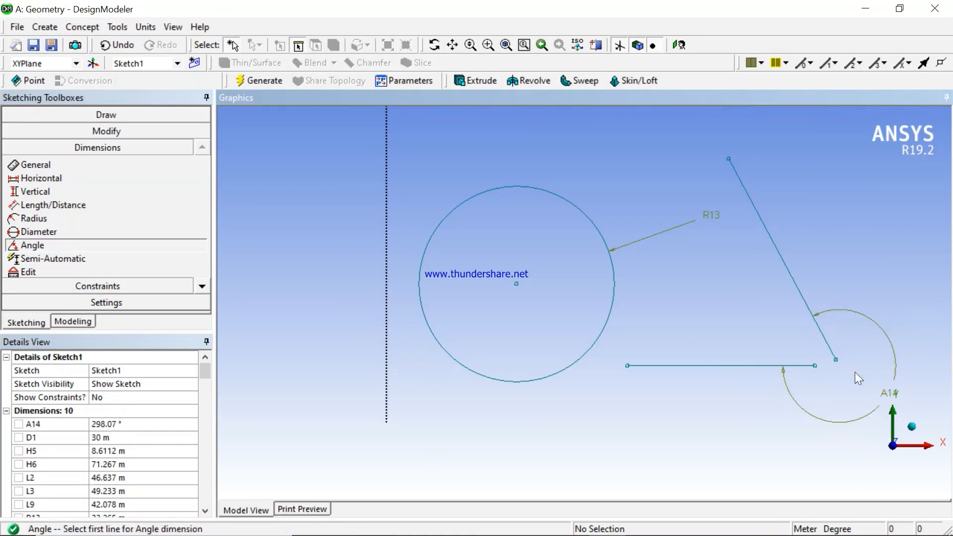
left_click(115, 425)
key("Return")
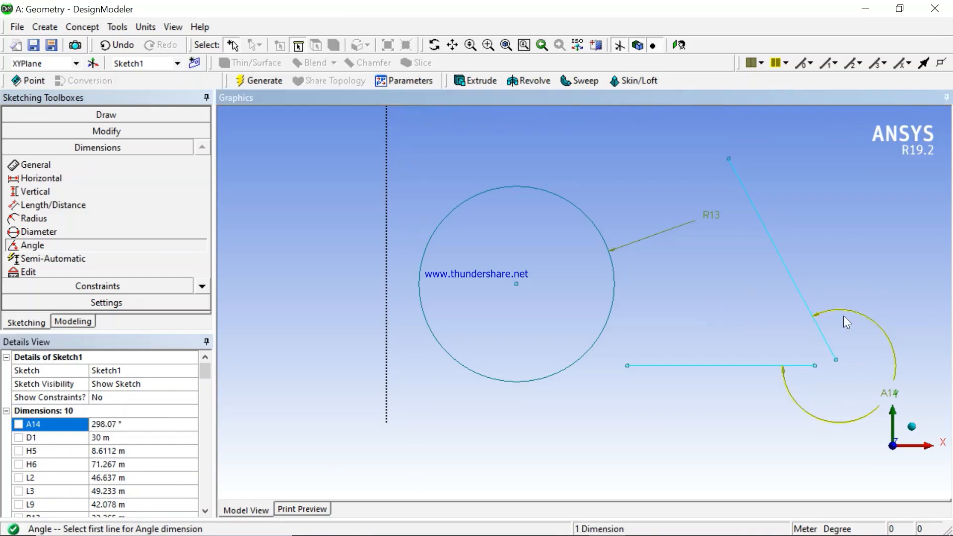
Use Semi-Automatic dimensioning to place radii for the large left arc and outermost concentric arc, and a diameter for the larger lower-left circle
left_click(57, 260)
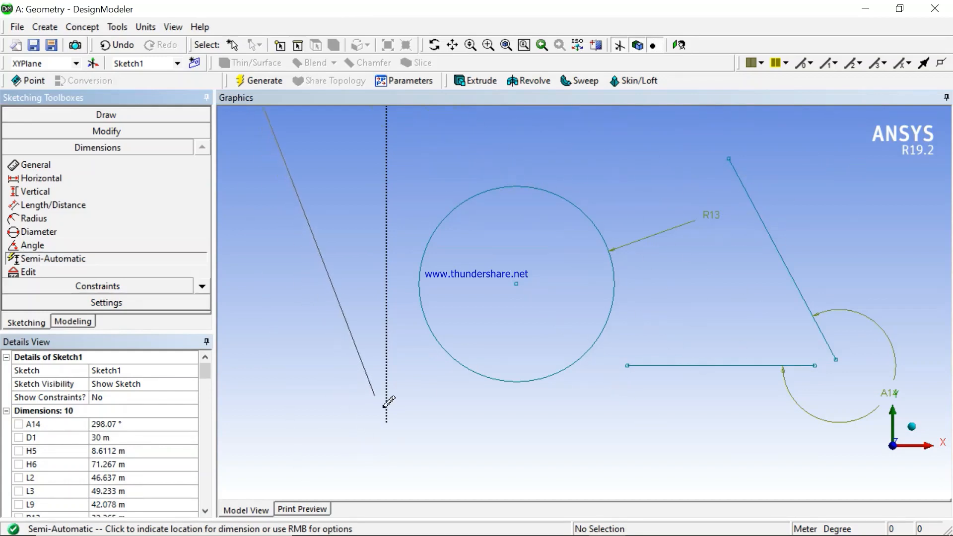
left_click(452, 45)
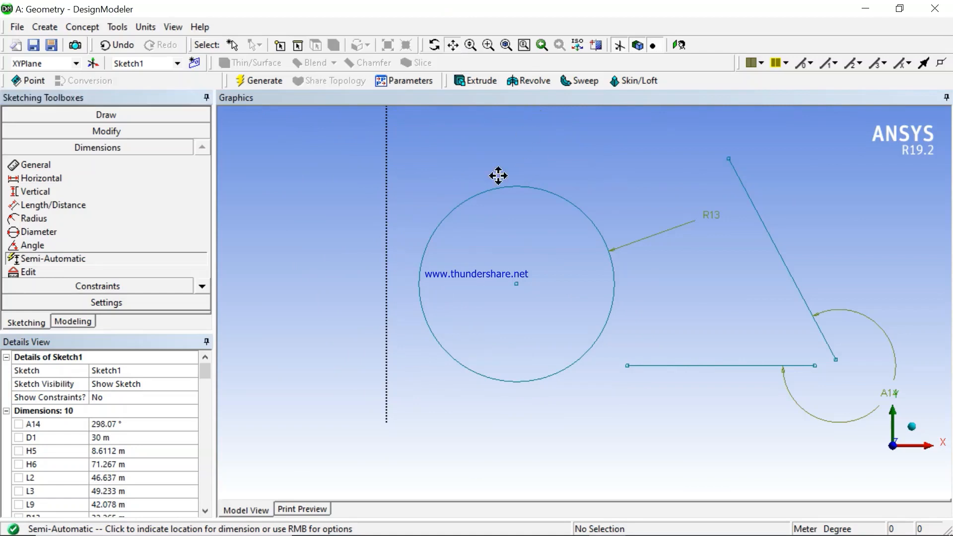
left_click(506, 45)
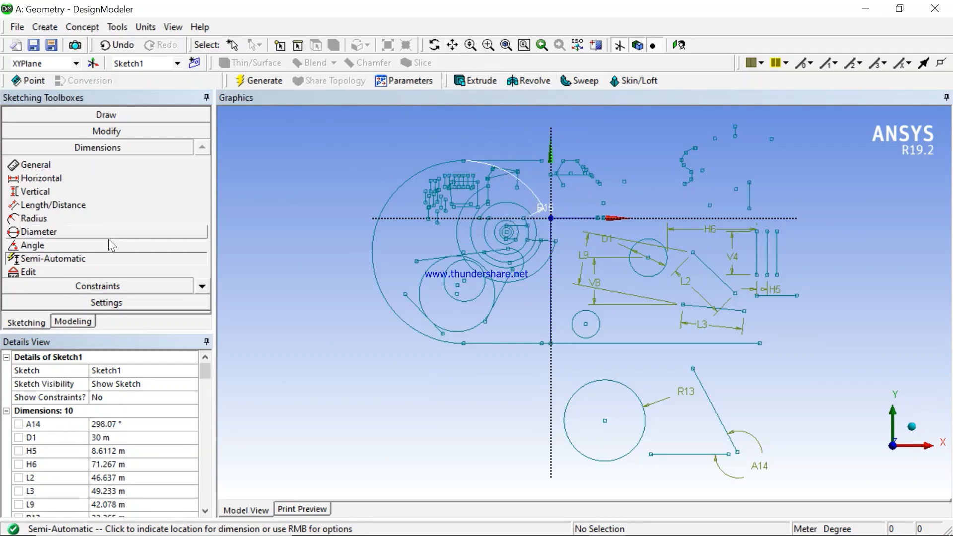
left_click(61, 258)
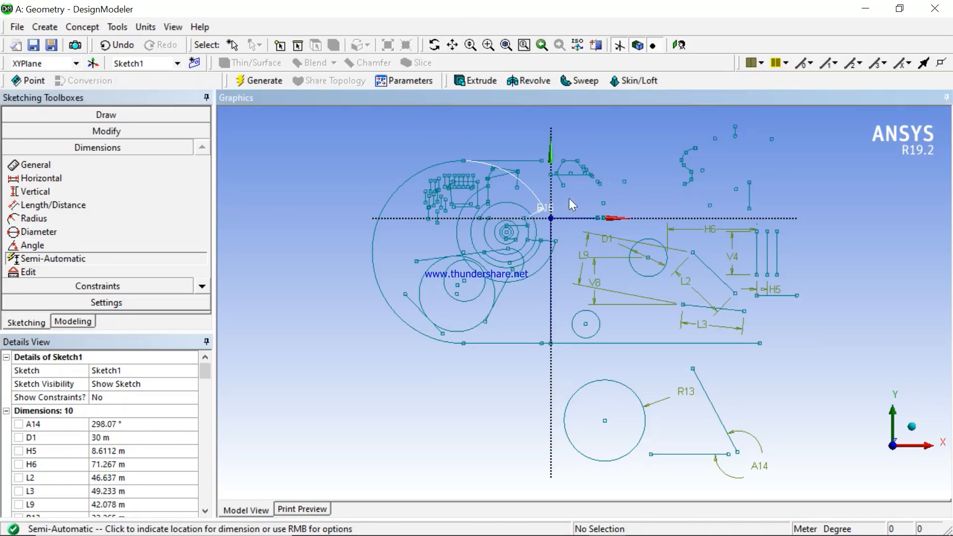
left_click(303, 329)
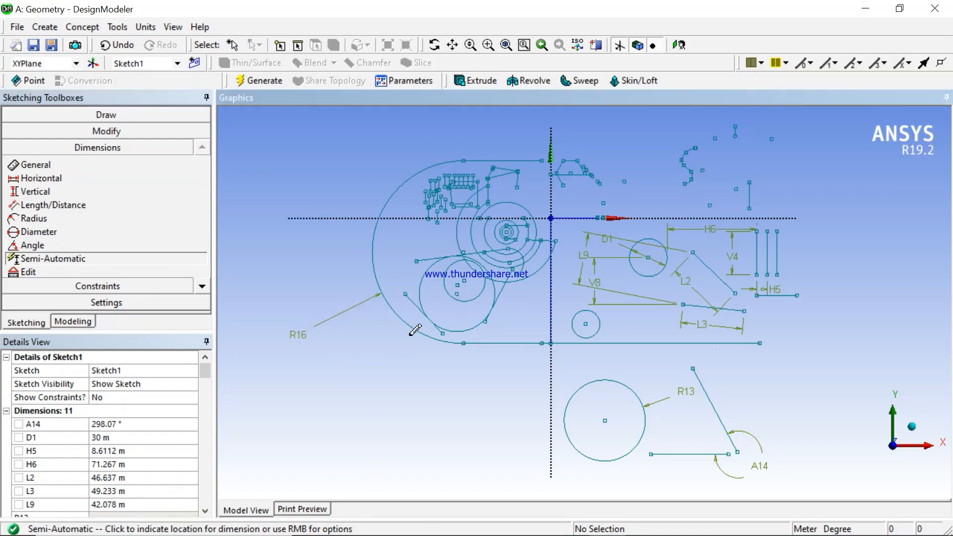
left_click(426, 373)
left_click(304, 244)
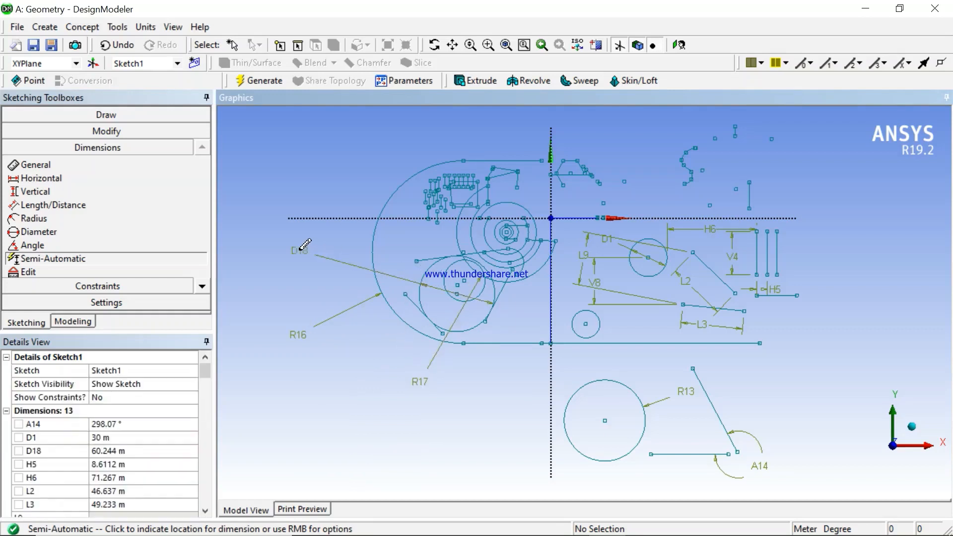
Place the next three suggested Semi-Automatic radius dimensions for the inner concentric arcs, with their labels outside the arcs
left_click(312, 164)
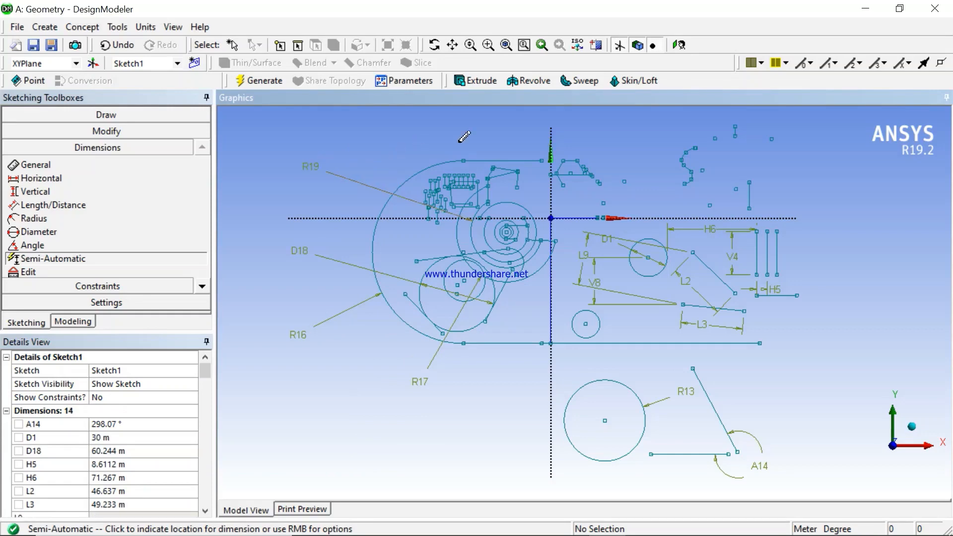
left_click(502, 144)
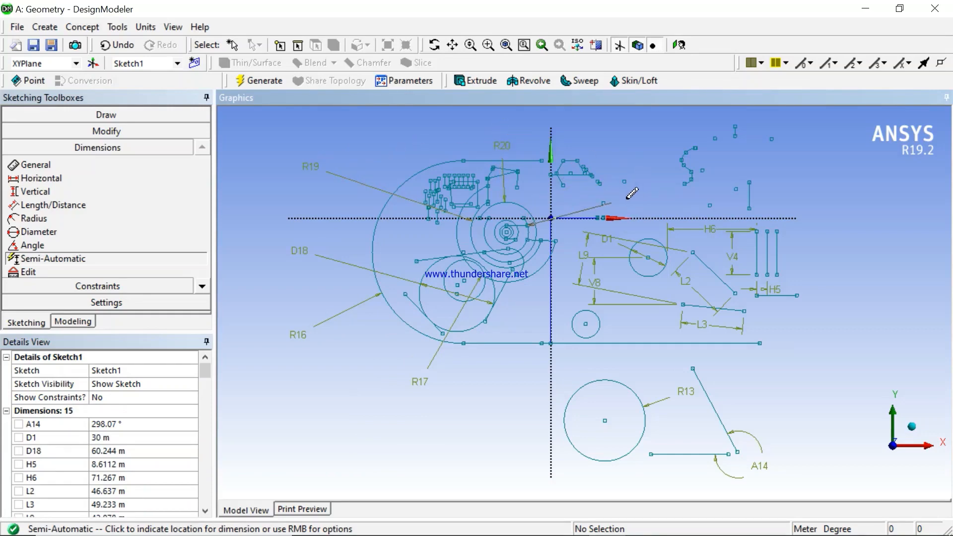
left_click(634, 167)
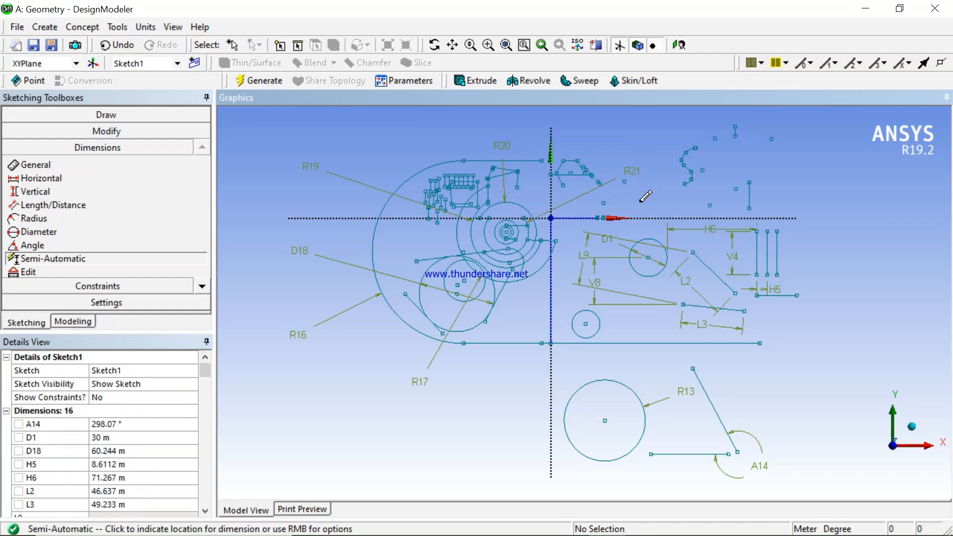
Place Semi-Automatic diameter dimensions for the smaller lower-left circle, the small circle below V8, and the two innermost concentric circles
left_click(535, 306)
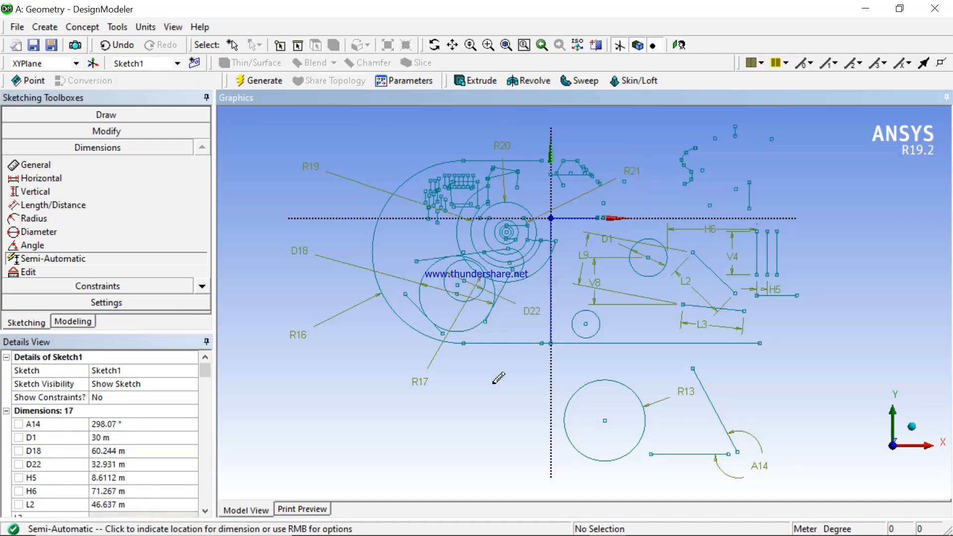
left_click(507, 427)
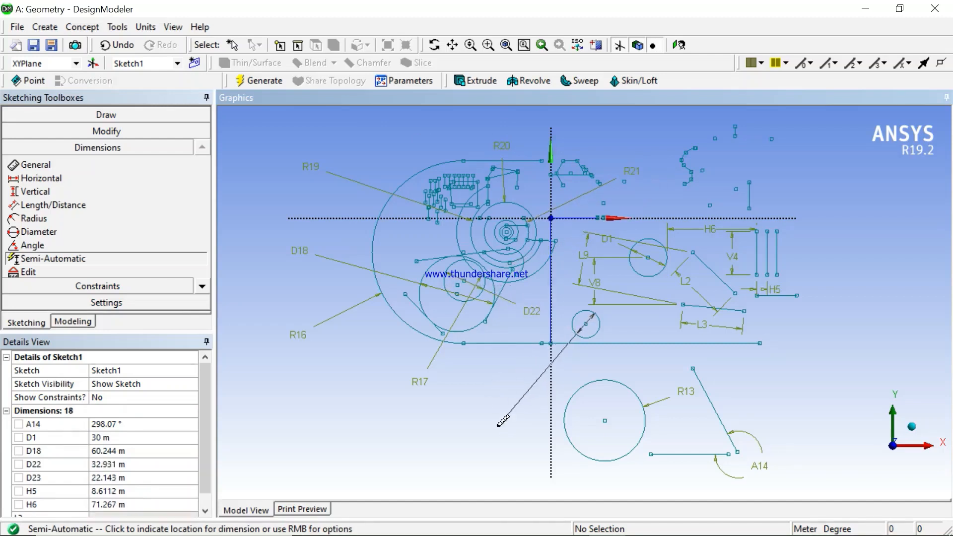
left_click(683, 377)
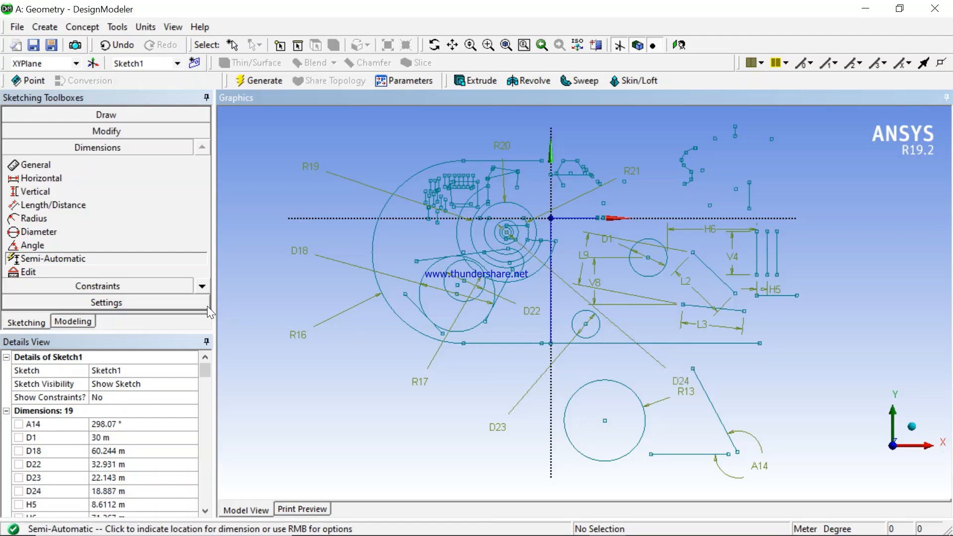
left_click(306, 193)
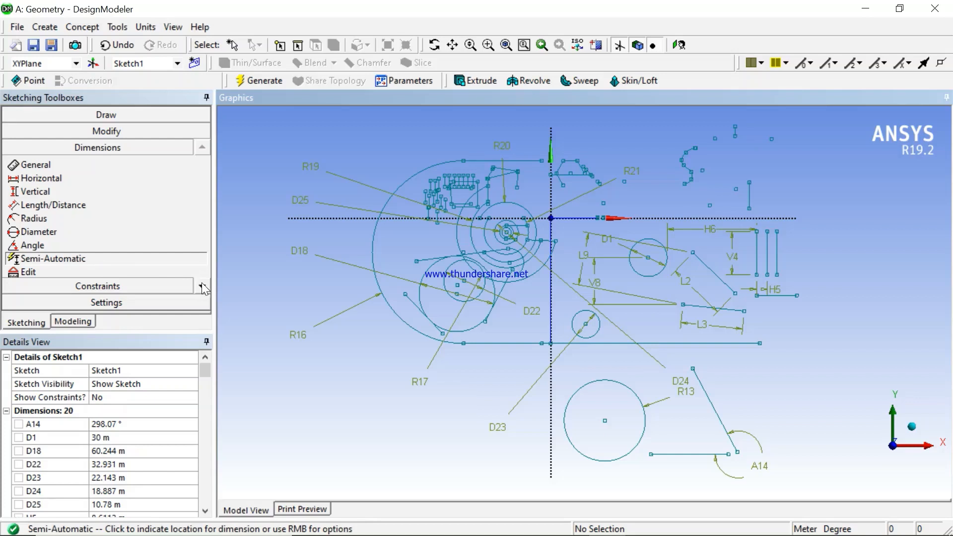
Open the value of the large left arc's radius dimension R16 with the dimension Edit tool
left_click(202, 288)
left_click(54, 258)
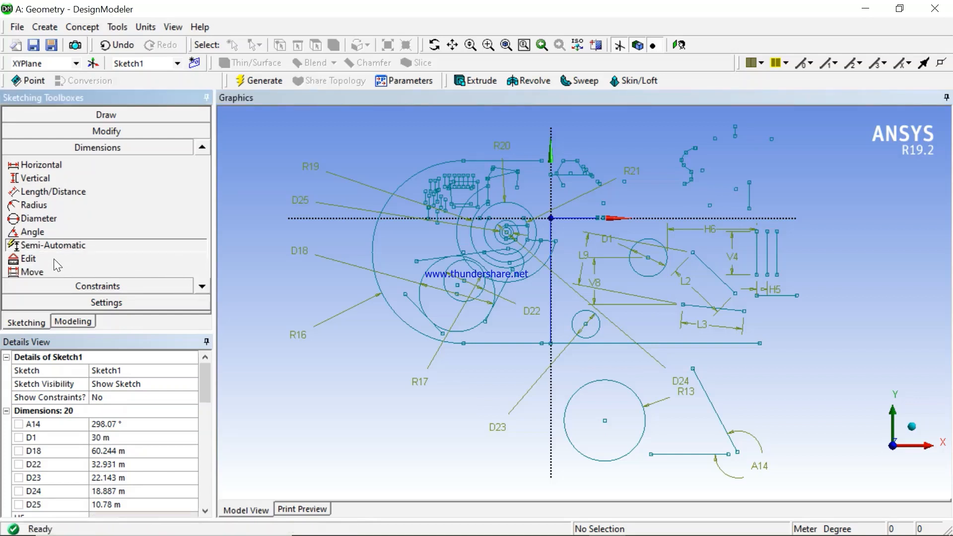
left_click(297, 334)
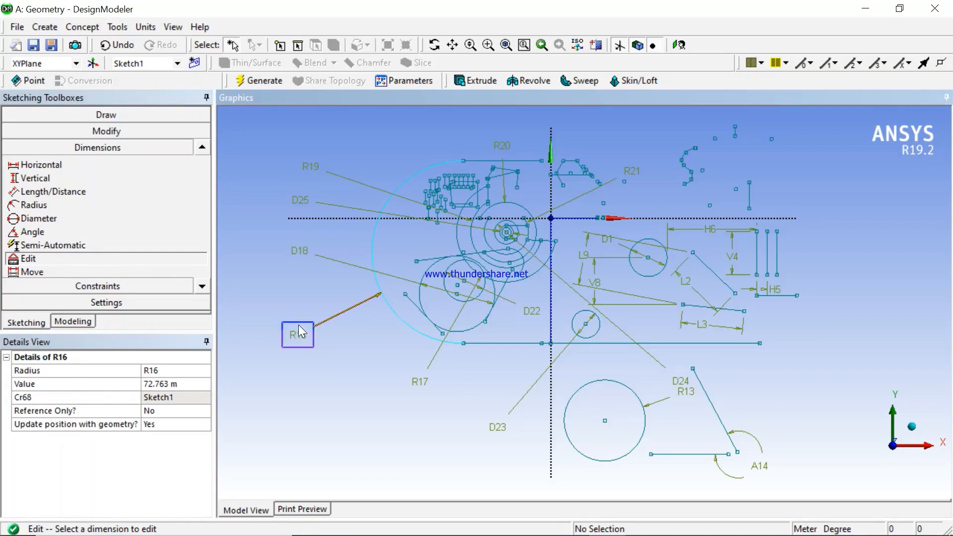
left_click(300, 333)
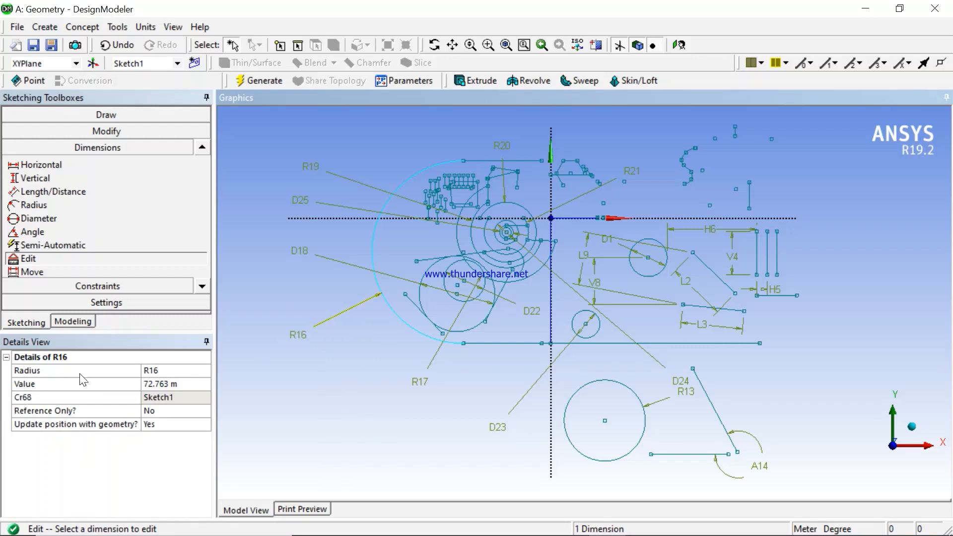
left_click(166, 383)
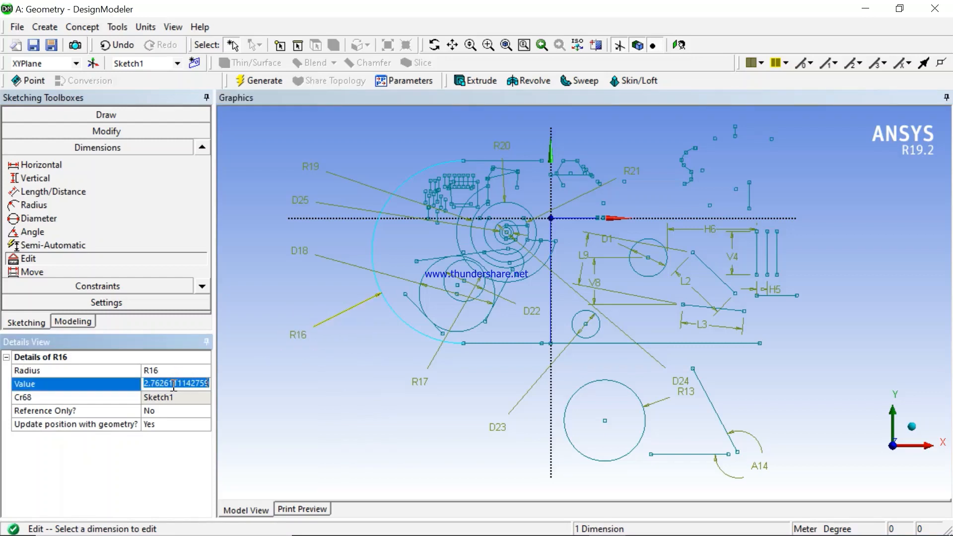
Move the overlapping D24 and R13 dimension labels apart, and move the H5 label further right of the vertical lines
left_click(202, 286)
left_click(34, 258)
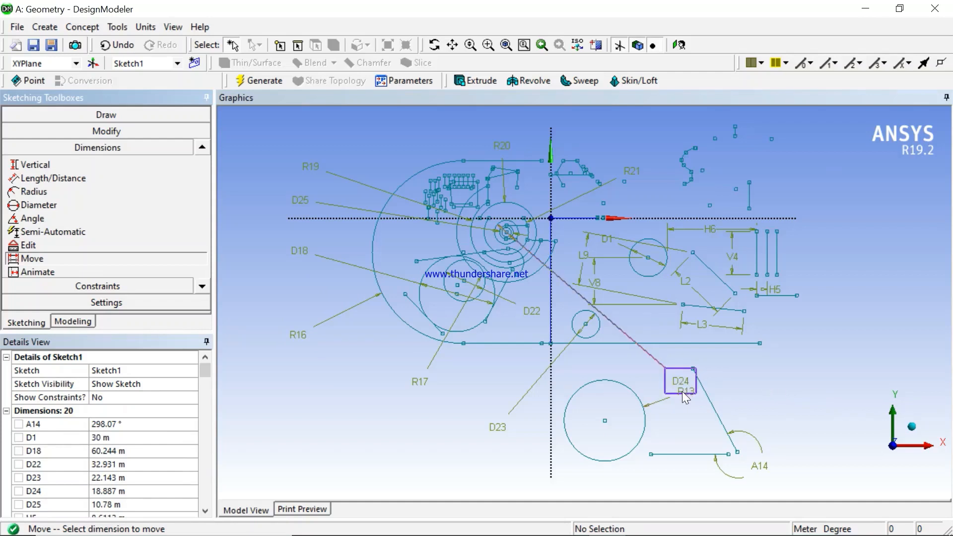
left_click(669, 370)
left_click(654, 350)
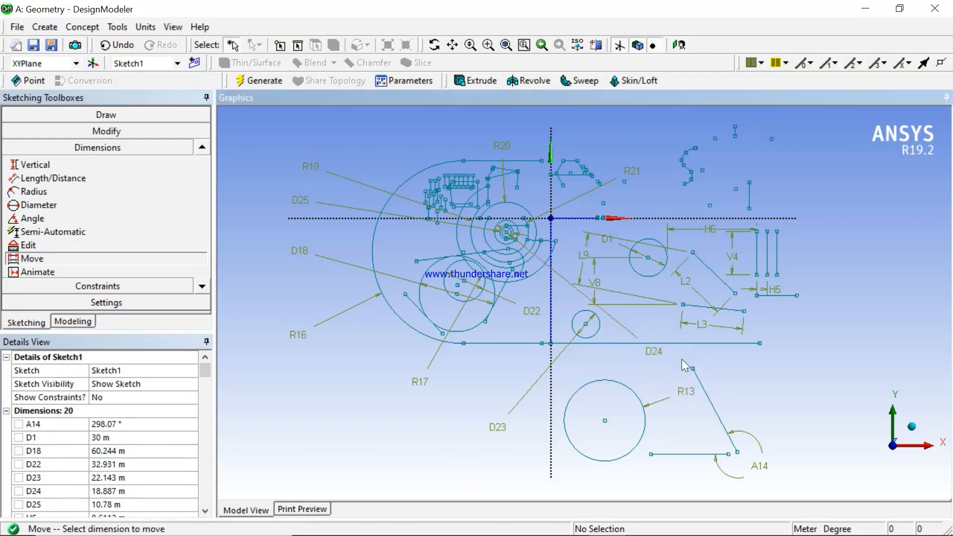
left_click(689, 390)
left_click(675, 402)
left_click(767, 290)
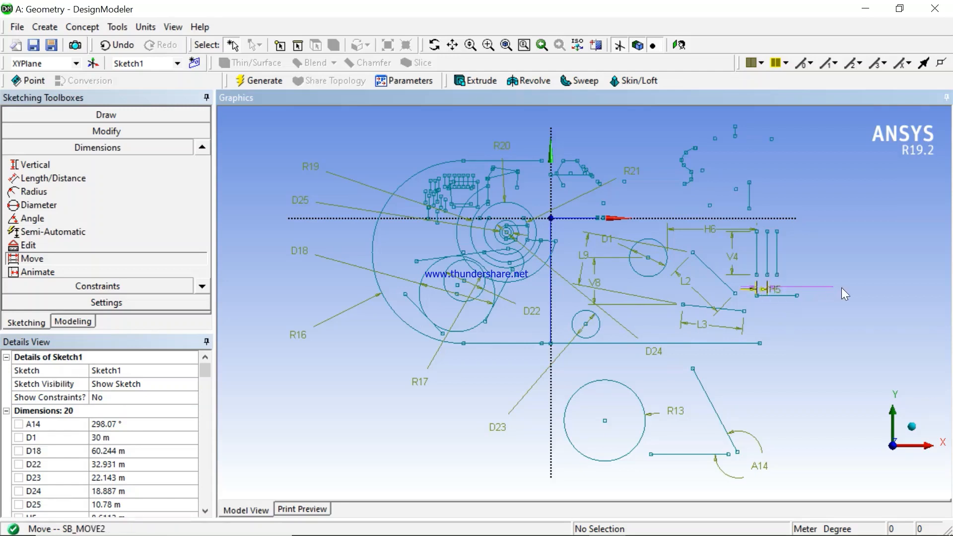
left_click(843, 287)
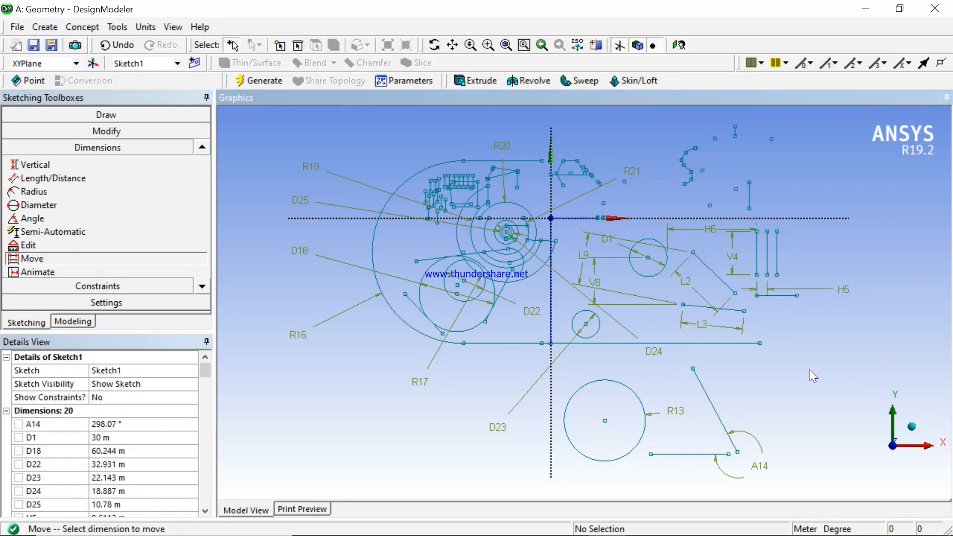
Animate the angle dimension A14, the radius dimension R13 and the diameter dimension D18 with 3 cycles
left_click(202, 286)
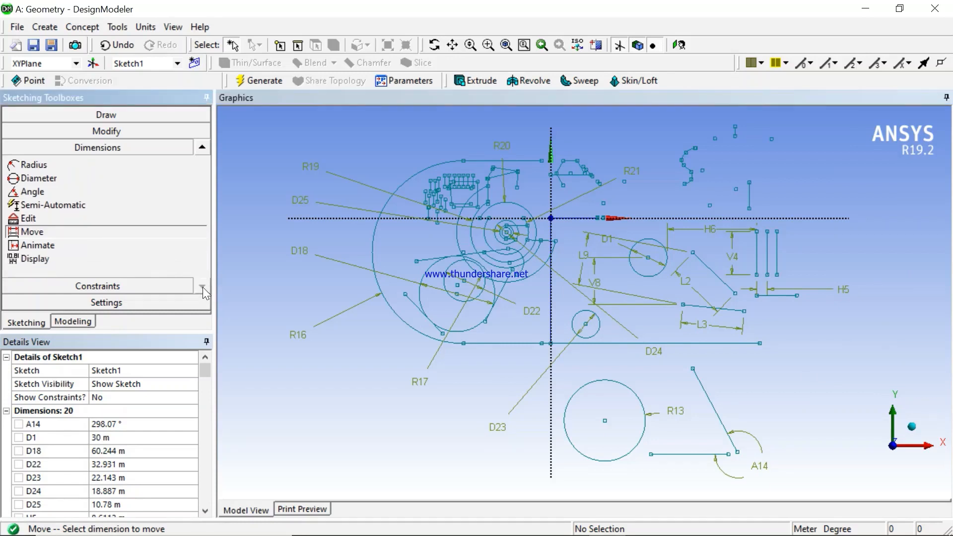
left_click(53, 246)
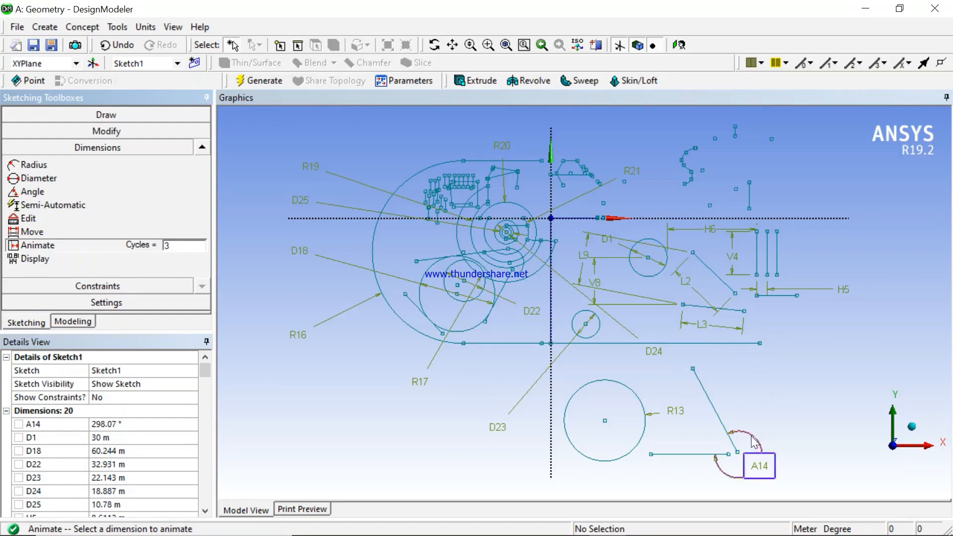
left_click(759, 466)
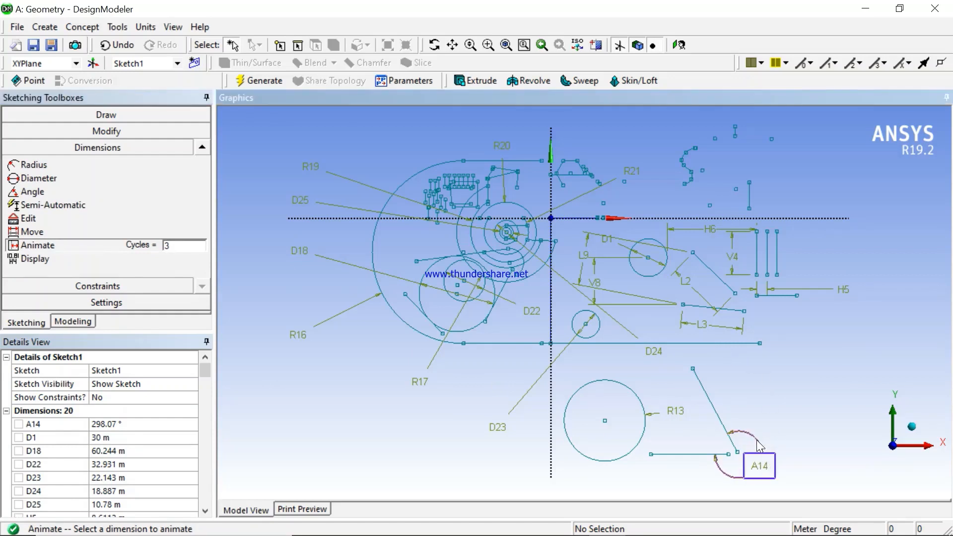
left_click(757, 437)
left_click(759, 445)
left_click(665, 419)
left_click(292, 238)
left_click(314, 262)
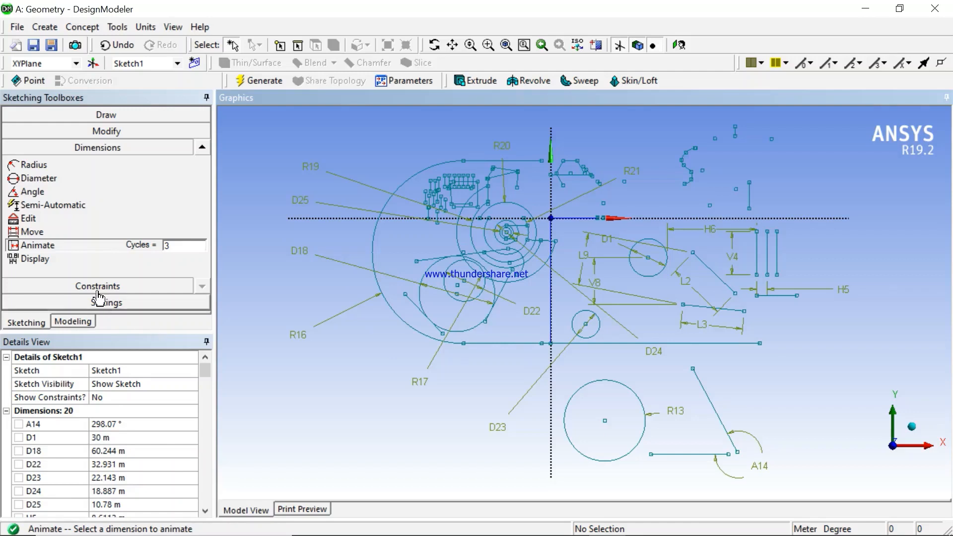
Toggle the display of dimension values alongside their names on and off for the sketch
left_click(35, 262)
left_click(33, 259)
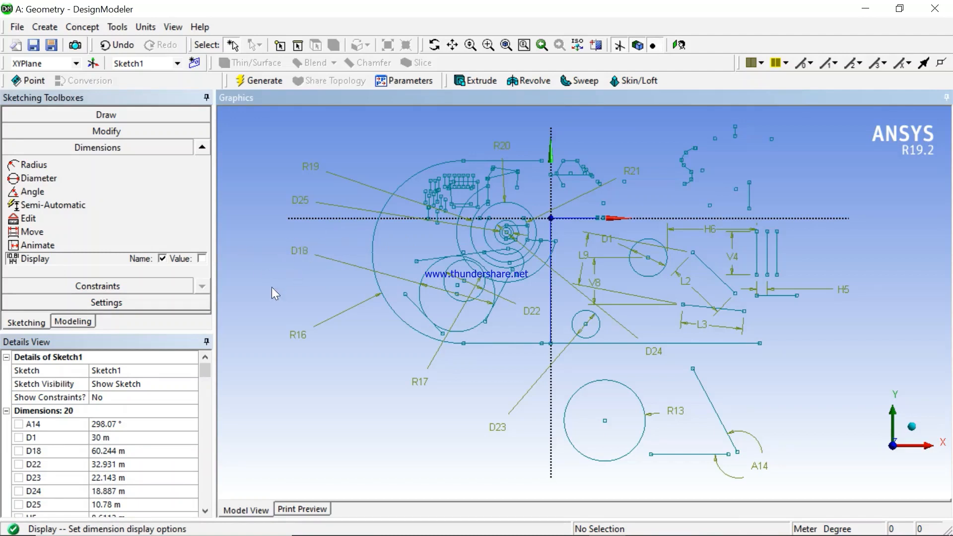
left_click(202, 258)
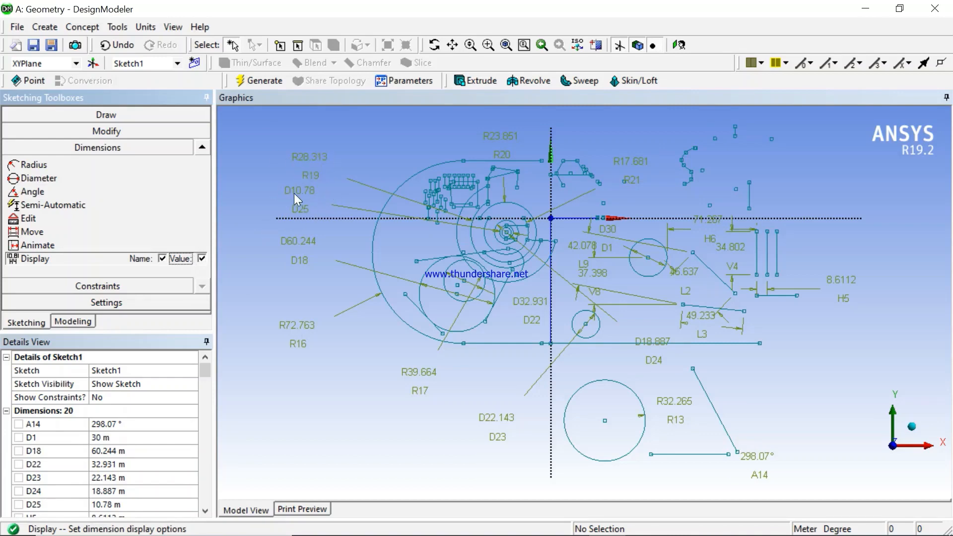
left_click(201, 258)
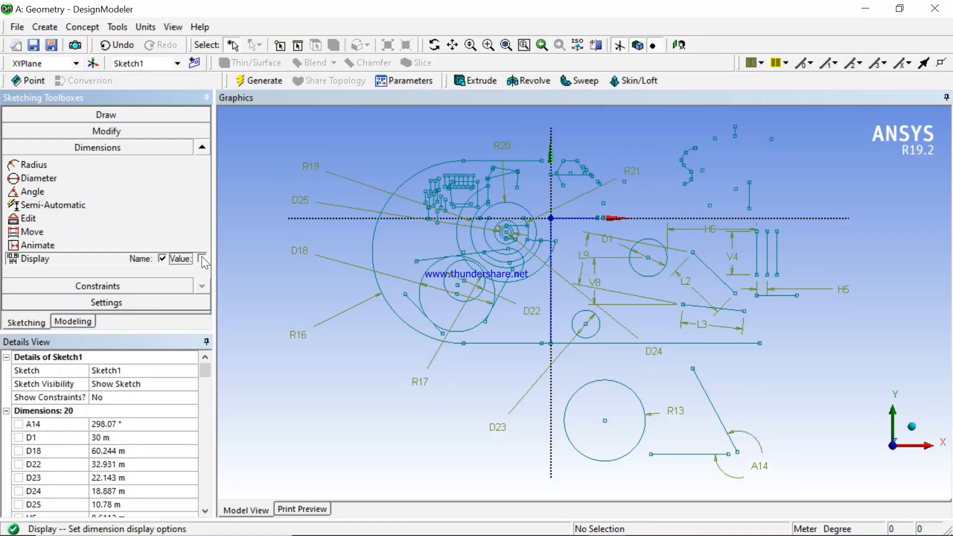
left_click(201, 258)
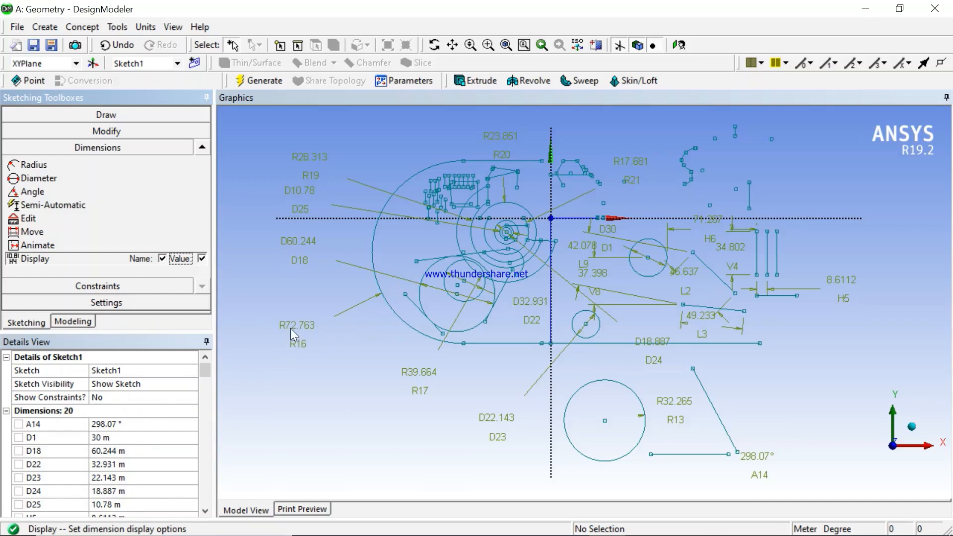
left_click(201, 259)
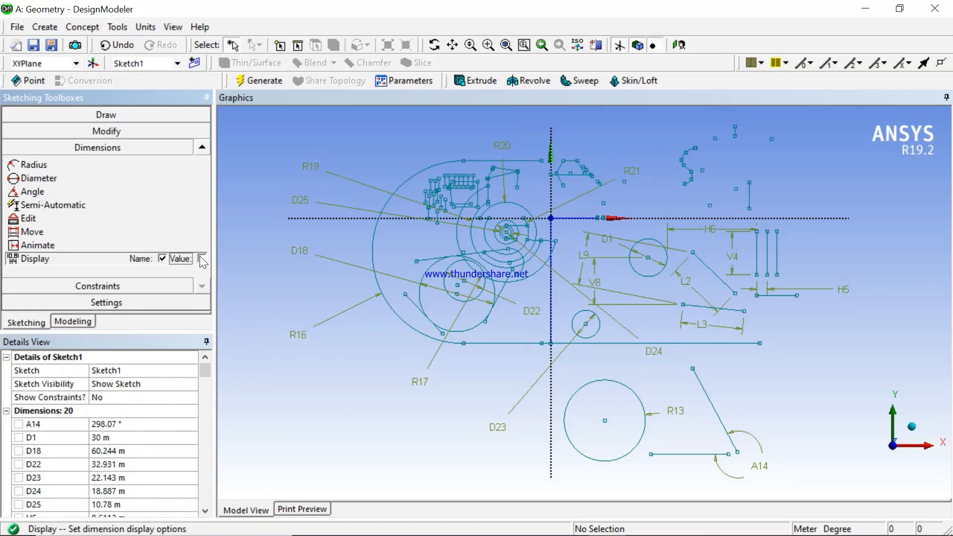
Show the dimension values, toggle the dimension names off and on, and return to a names-only display
left_click(202, 258)
left_click(162, 259)
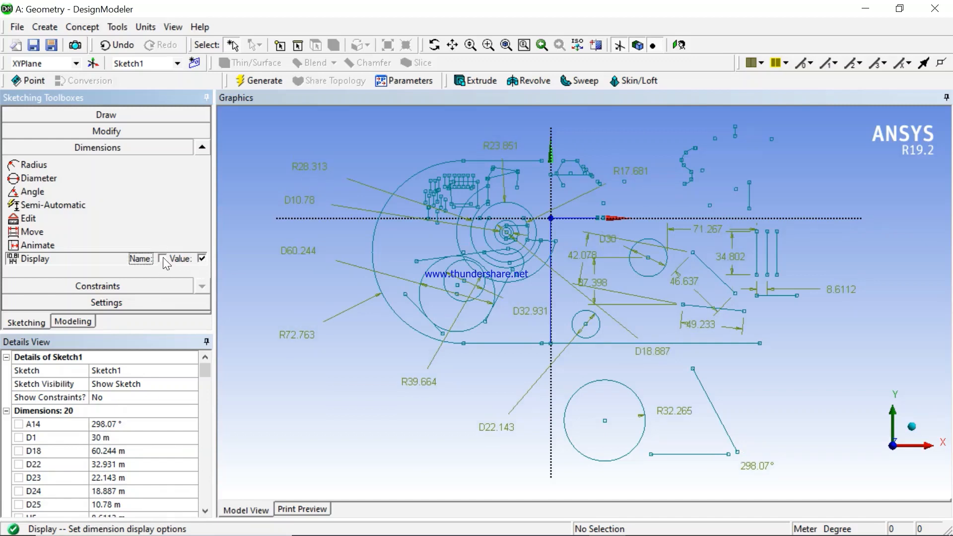
left_click(162, 258)
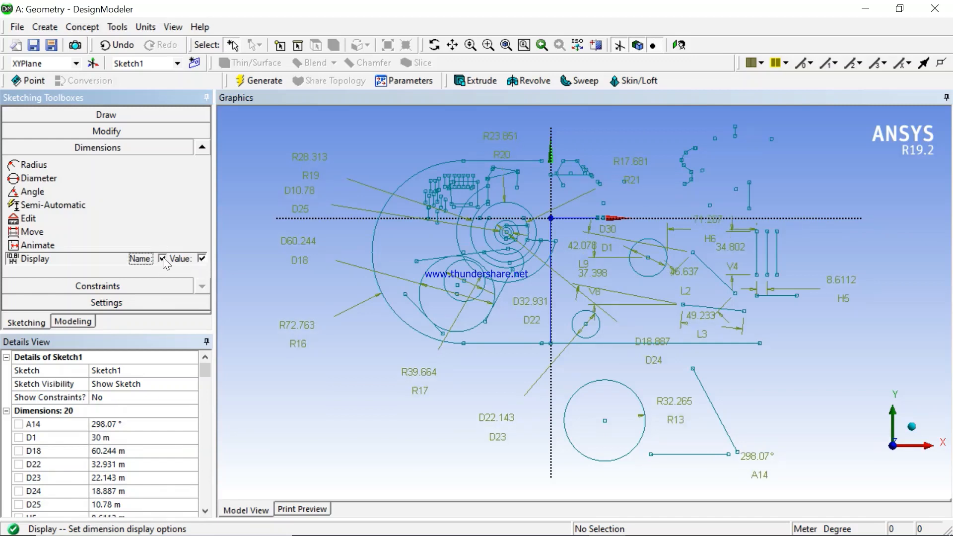
left_click(162, 259)
left_click(162, 259)
left_click(162, 258)
left_click(162, 259)
left_click(162, 259)
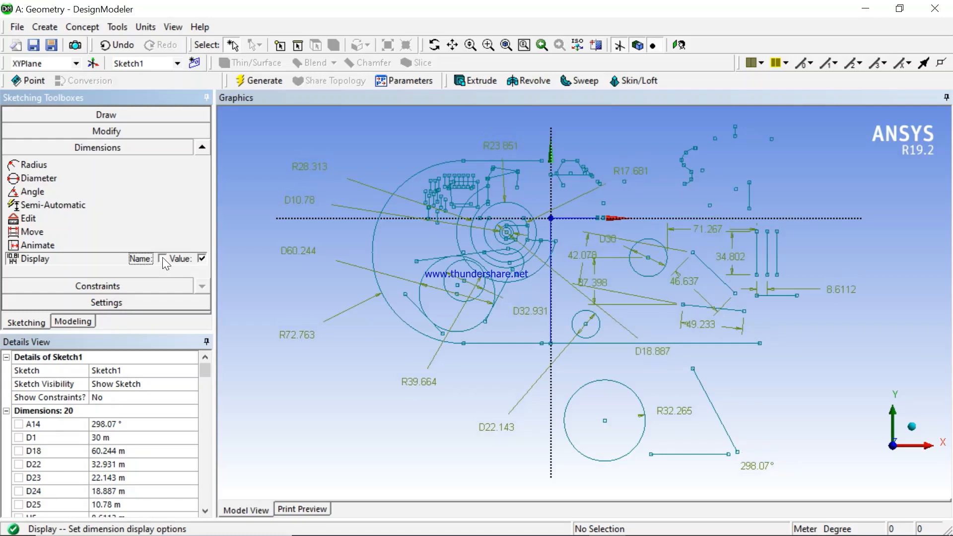
left_click(161, 259)
left_click(201, 258)
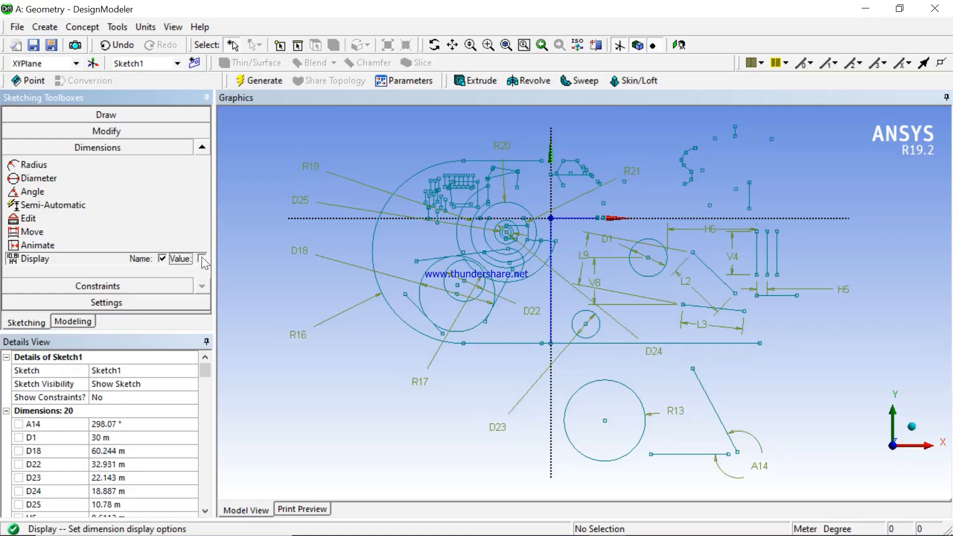